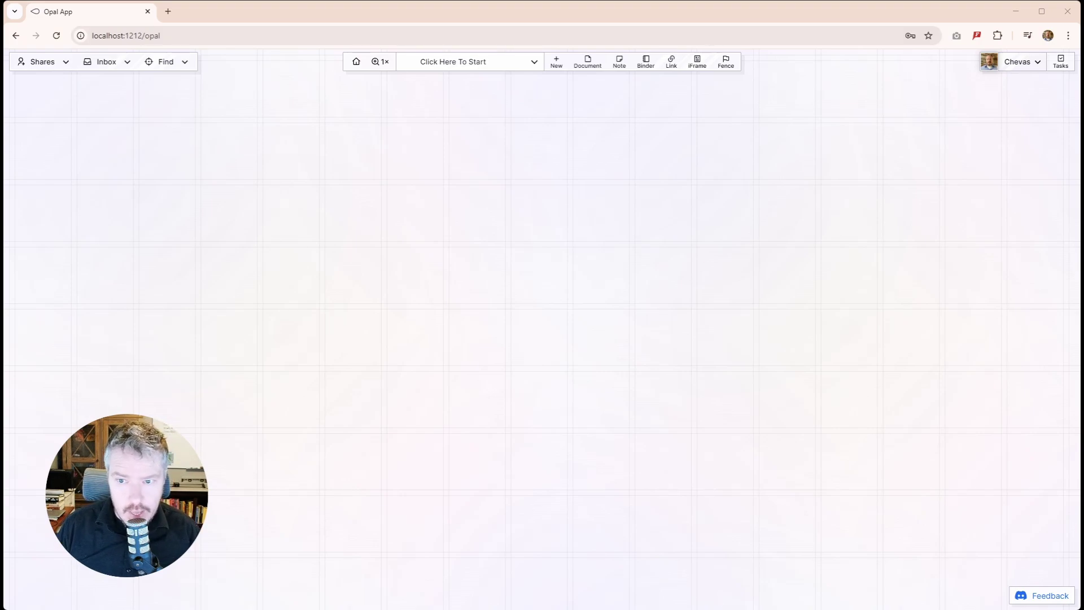
- Examine the Account & Profile settings and close them
{"action": "left_click", "coordinate": [1024, 63]}
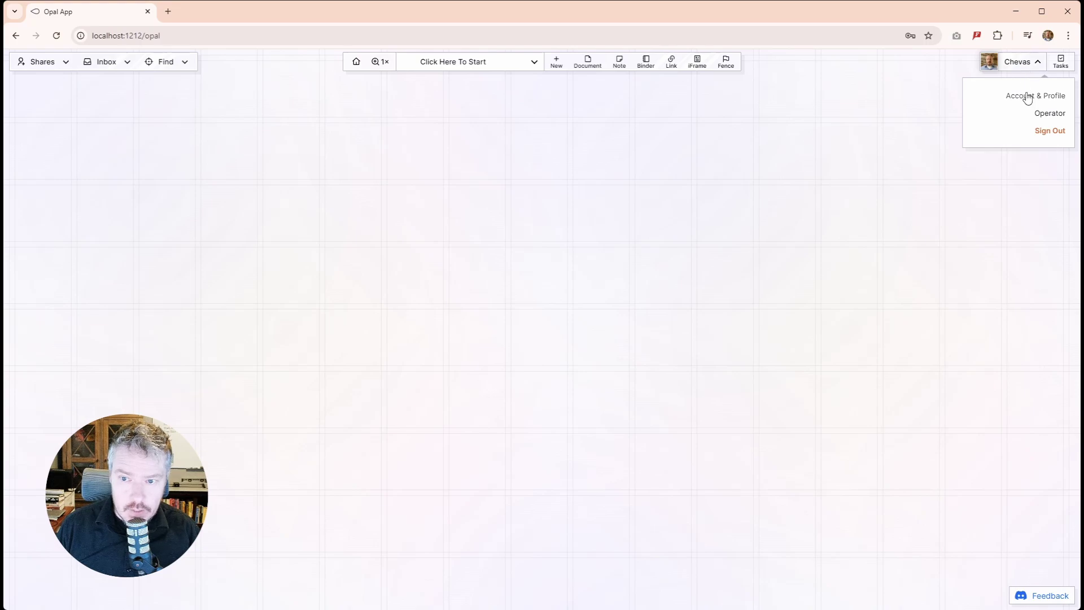
{"action": "left_click", "coordinate": [1029, 101]}
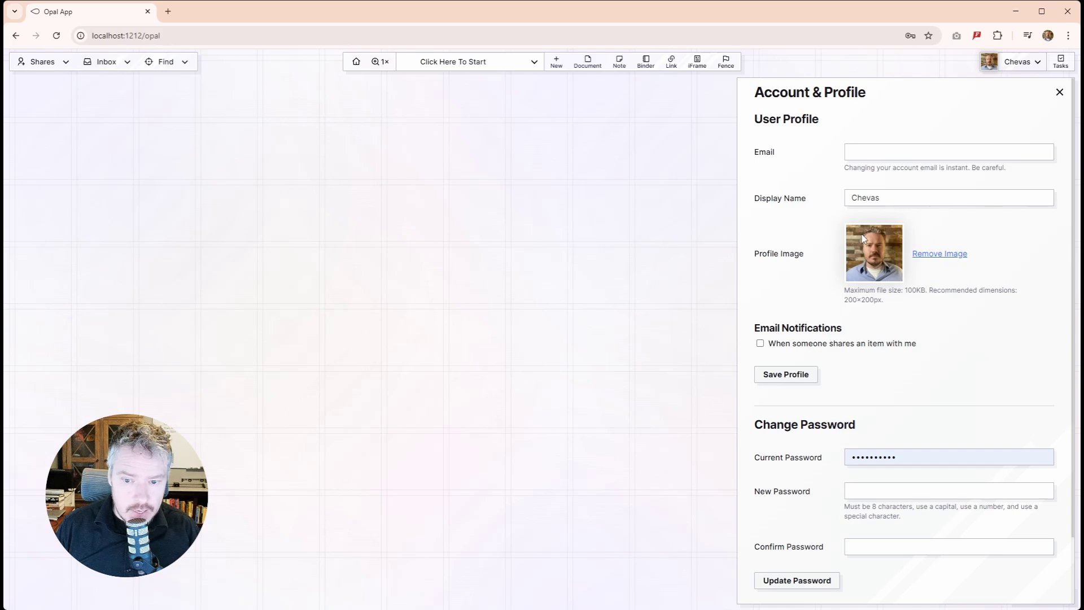
{"action": "left_click", "coordinate": [1060, 94]}
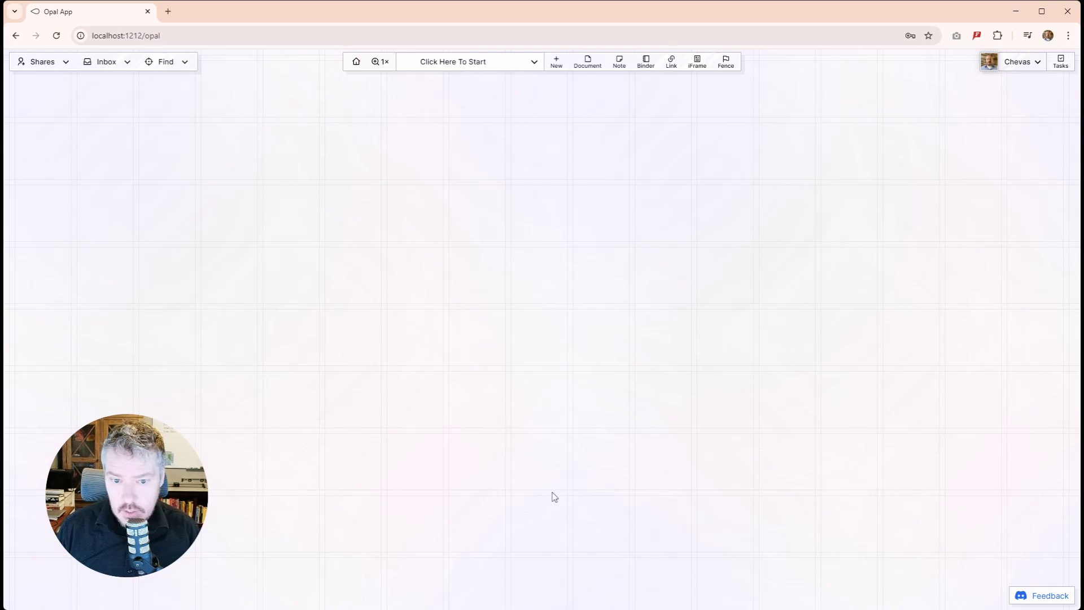
- Start a new workspace named "Test Workspace" with the slug prefix "test-workspace"
{"action": "left_click", "coordinate": [484, 68]}
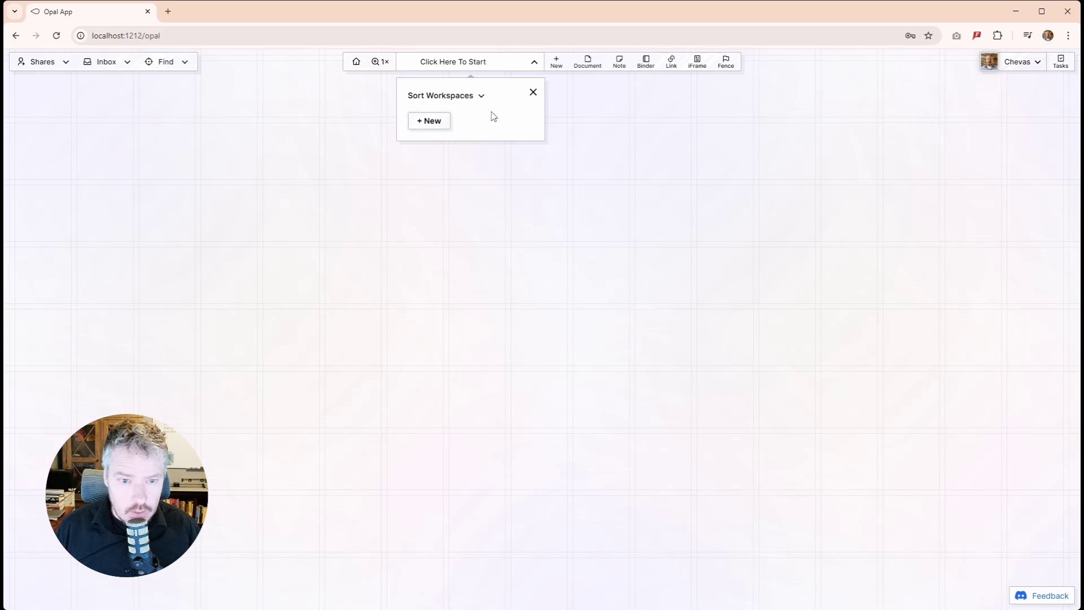
{"action": "left_click", "coordinate": [428, 121]}
{"action": "left_click", "coordinate": [434, 168]}
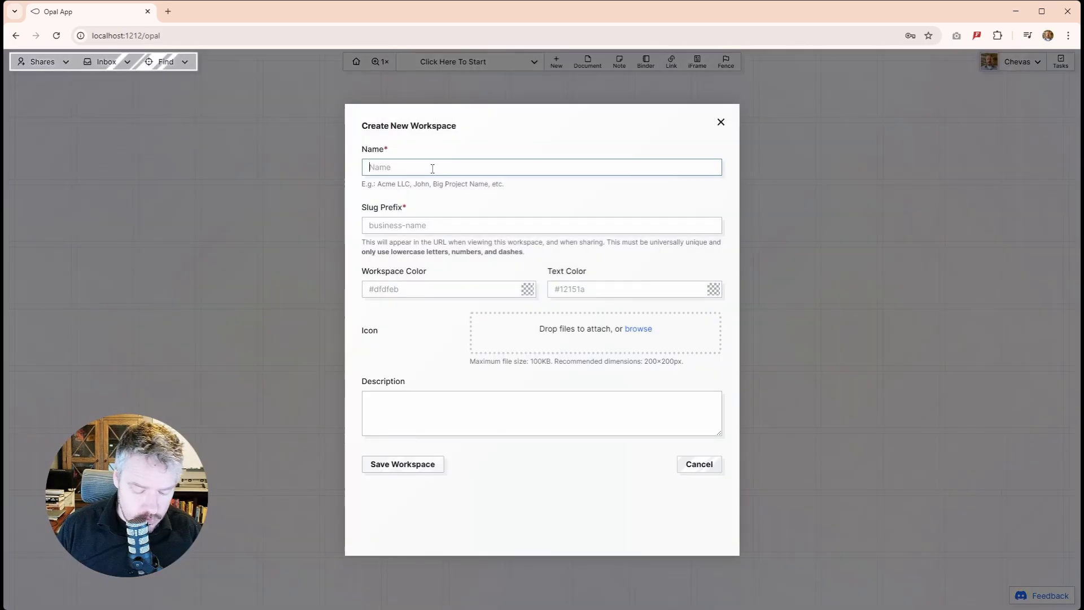
{"action": "type", "text": "Test"}
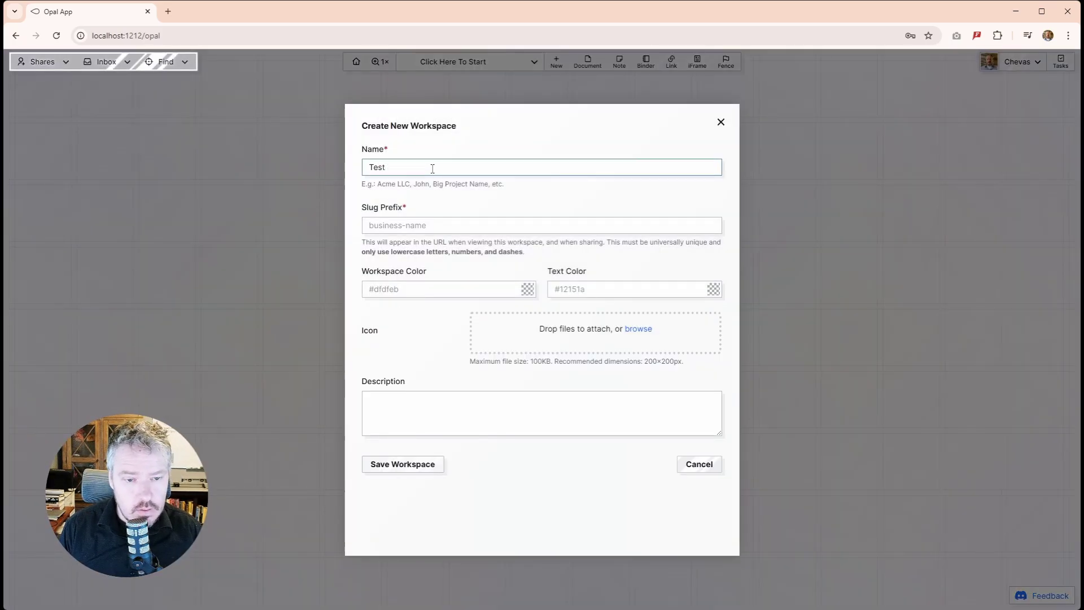
{"action": "type", "text": " Workspac"}
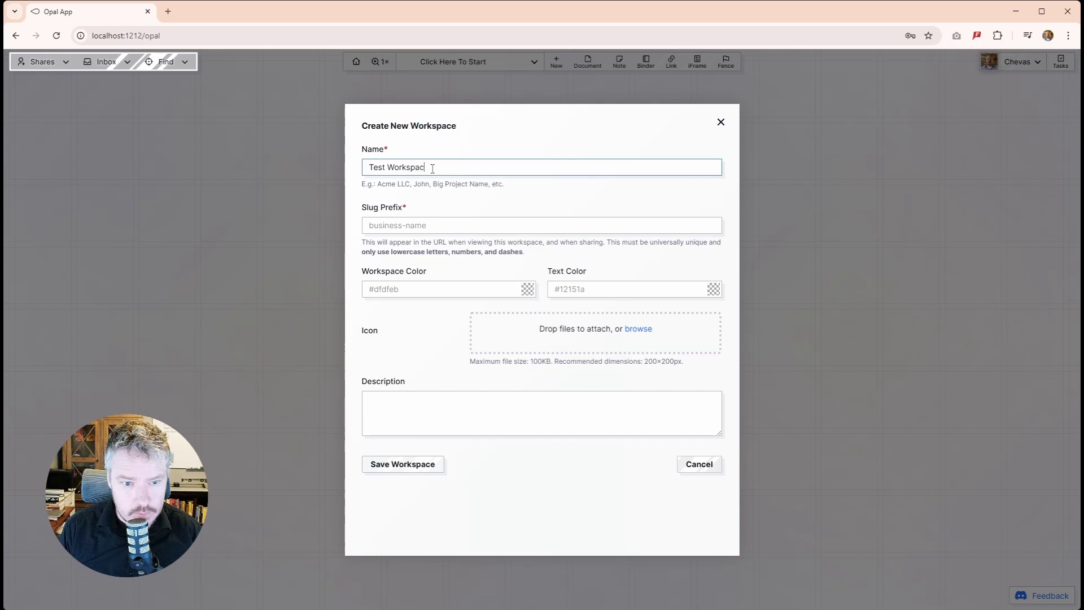
{"action": "type", "text": "e"}
{"action": "key", "text": "Tab"}
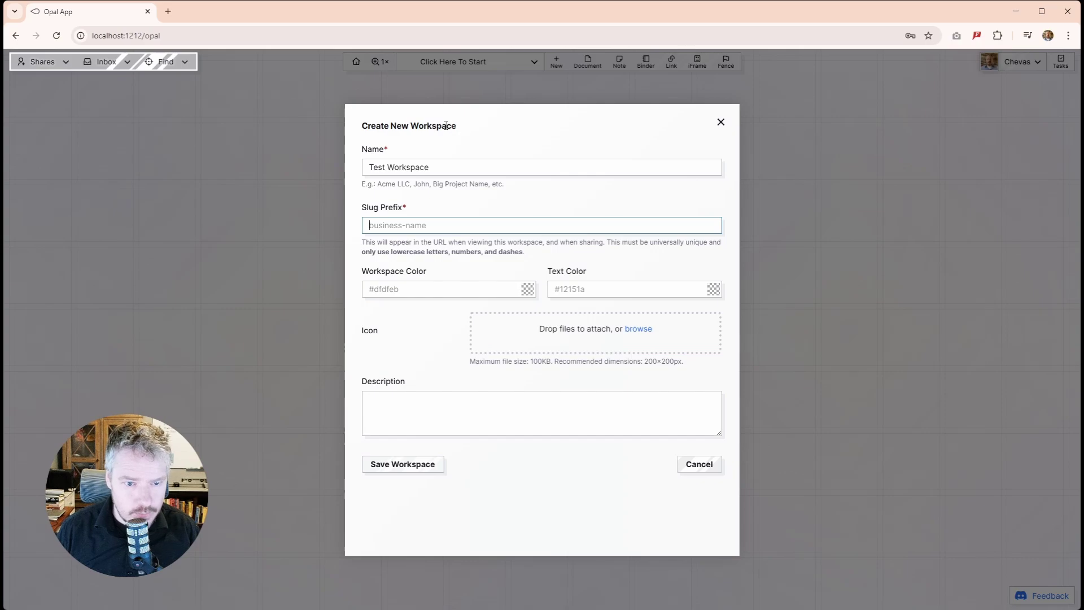
{"action": "type", "text": "test-wo"}
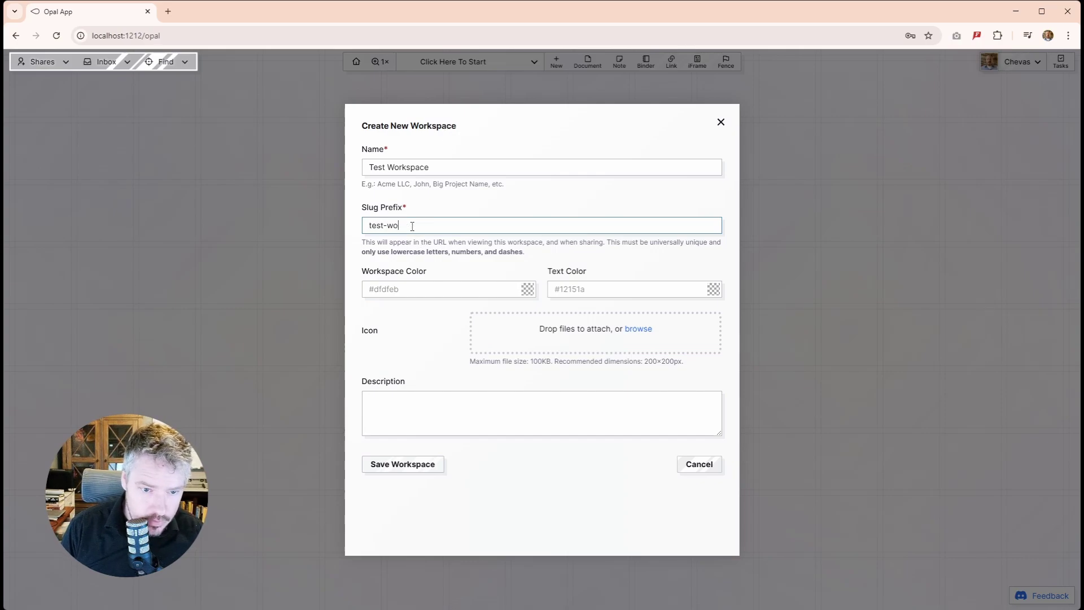
{"action": "type", "text": "rkspace"}
- Set the workspace color to #555c66 and the text color to #ffffff, and save the workspace
{"action": "left_click", "coordinate": [421, 284]}
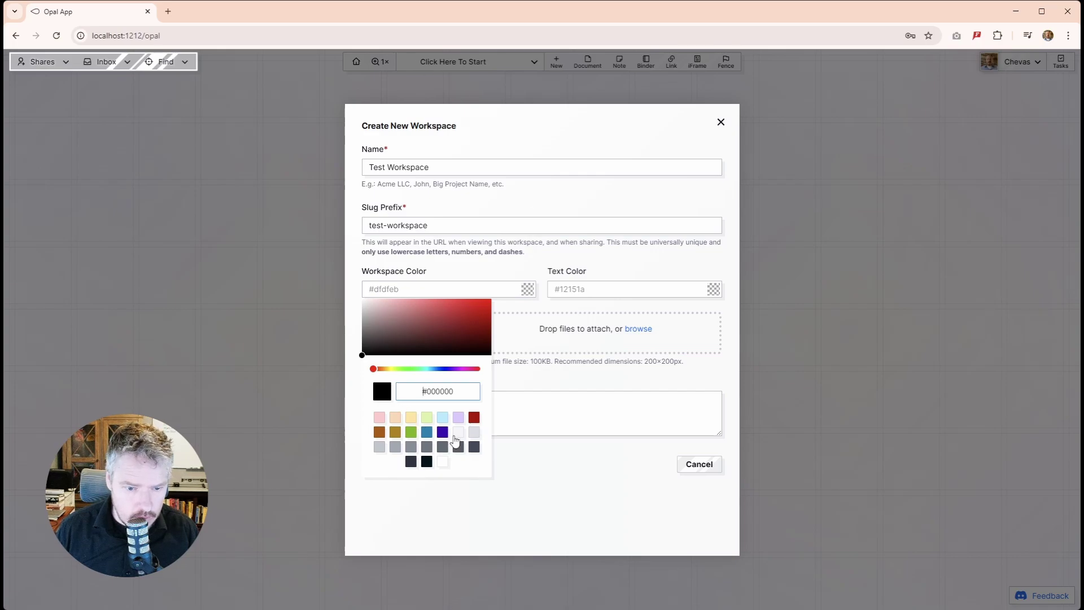
{"action": "left_click", "coordinate": [395, 447]}
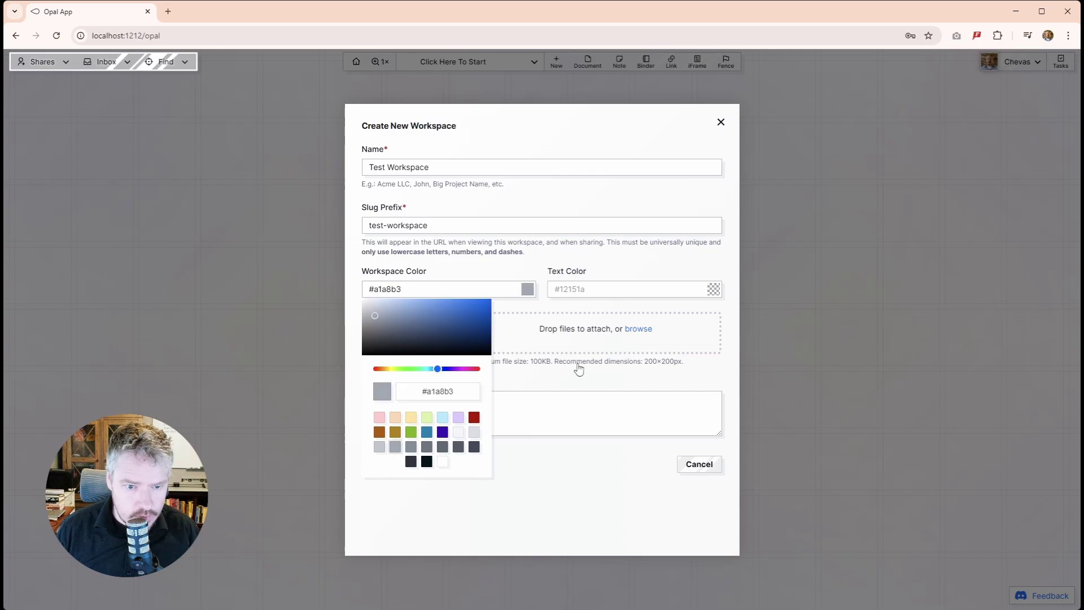
{"action": "left_click", "coordinate": [458, 447]}
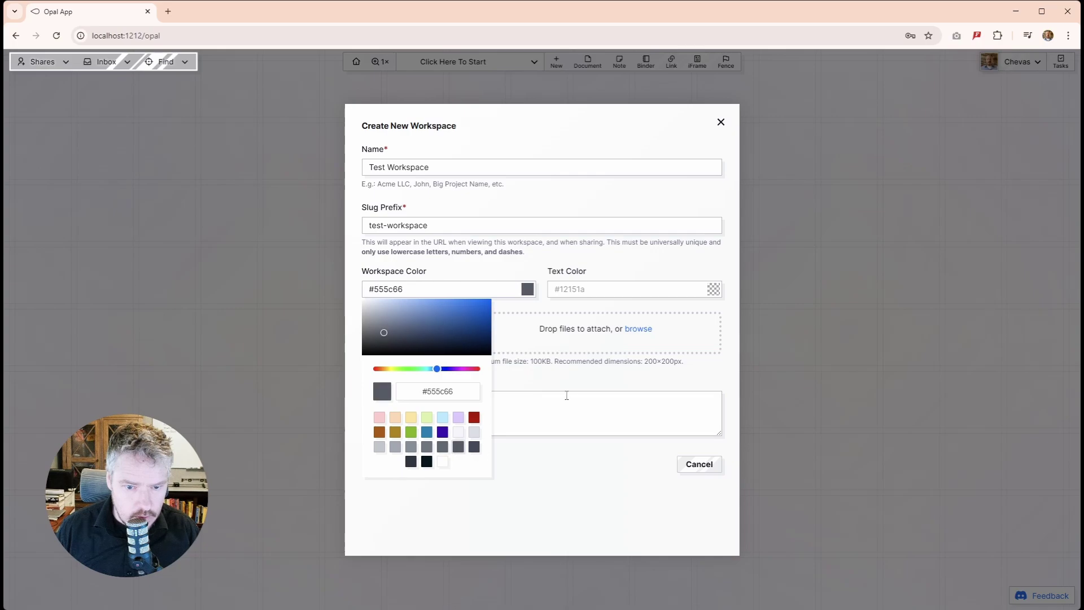
{"action": "left_click", "coordinate": [593, 342]}
{"action": "left_click", "coordinate": [655, 289]}
{"action": "left_click", "coordinate": [673, 461]}
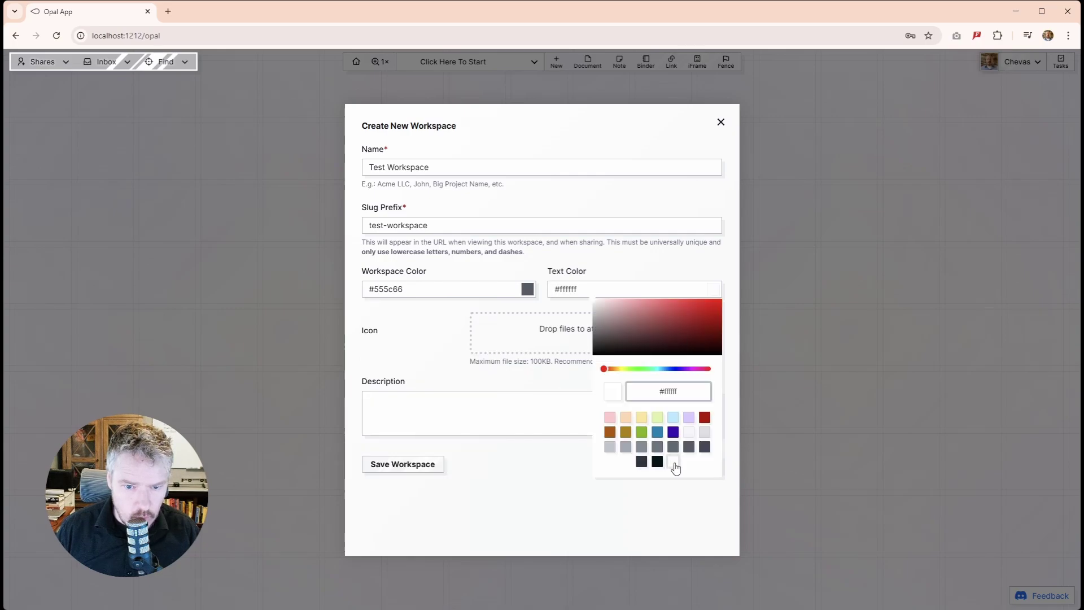
{"action": "left_click", "coordinate": [521, 382]}
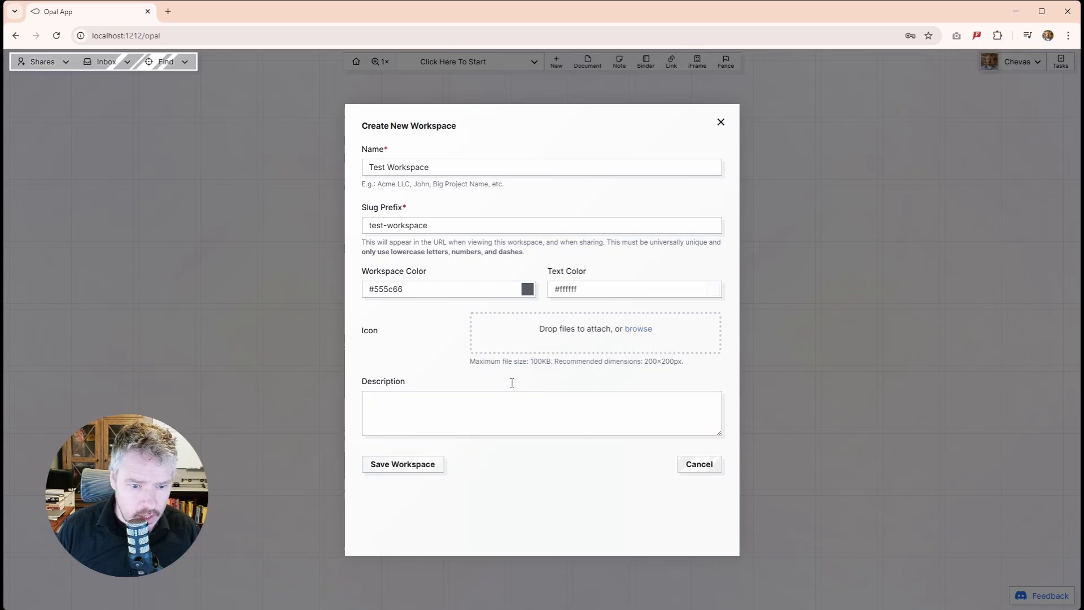
{"action": "left_click", "coordinate": [440, 408]}
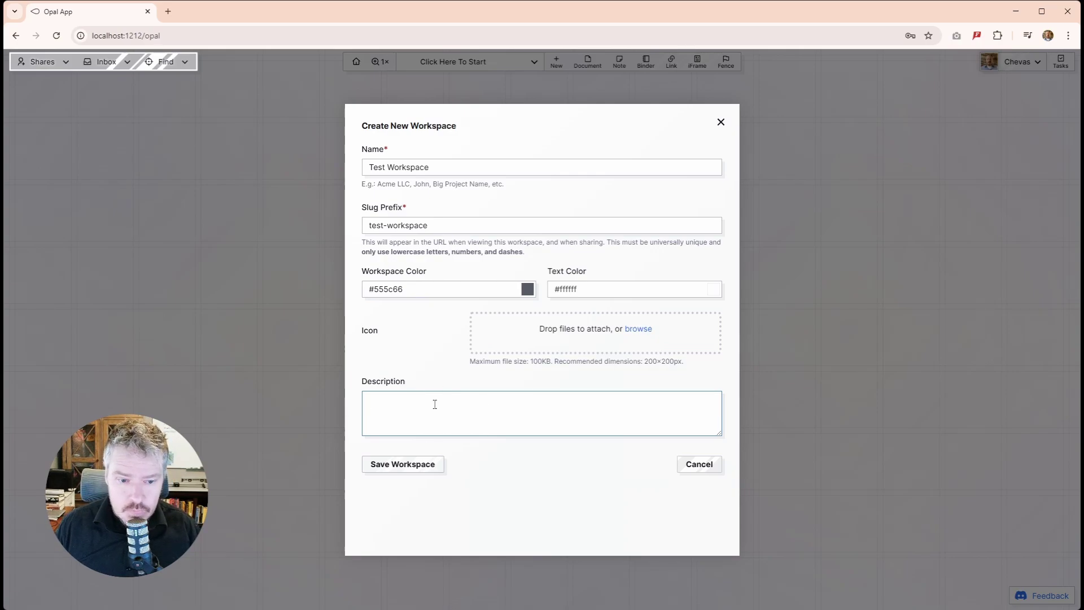
{"action": "left_click", "coordinate": [404, 467]}
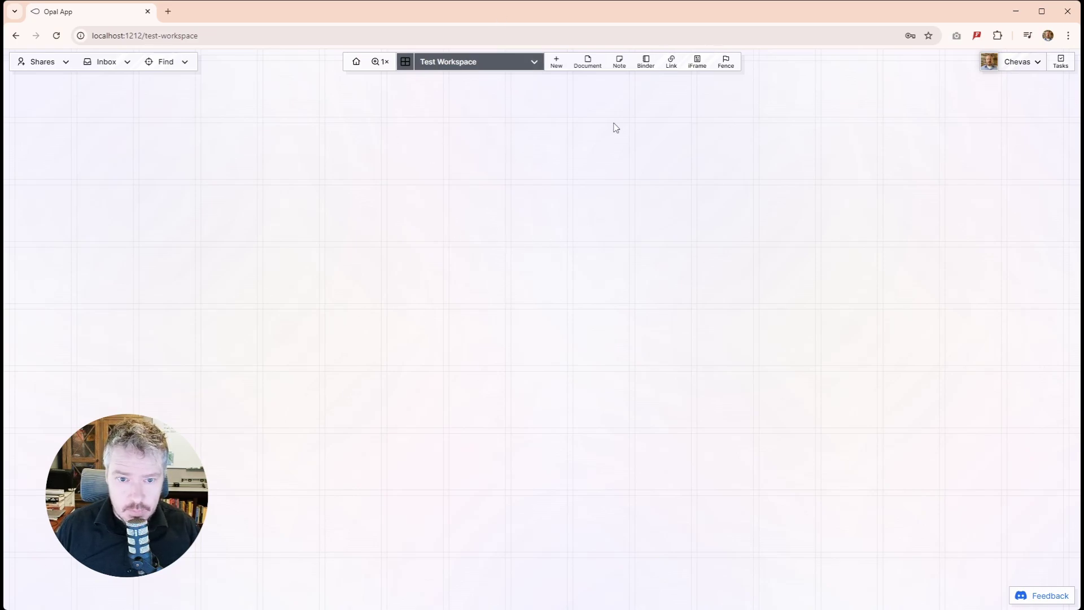
- Add a document left of the canvas centre, titled "Test Document 1" with the subtitle "This is a subtitle"
{"action": "left_click", "coordinate": [587, 66]}
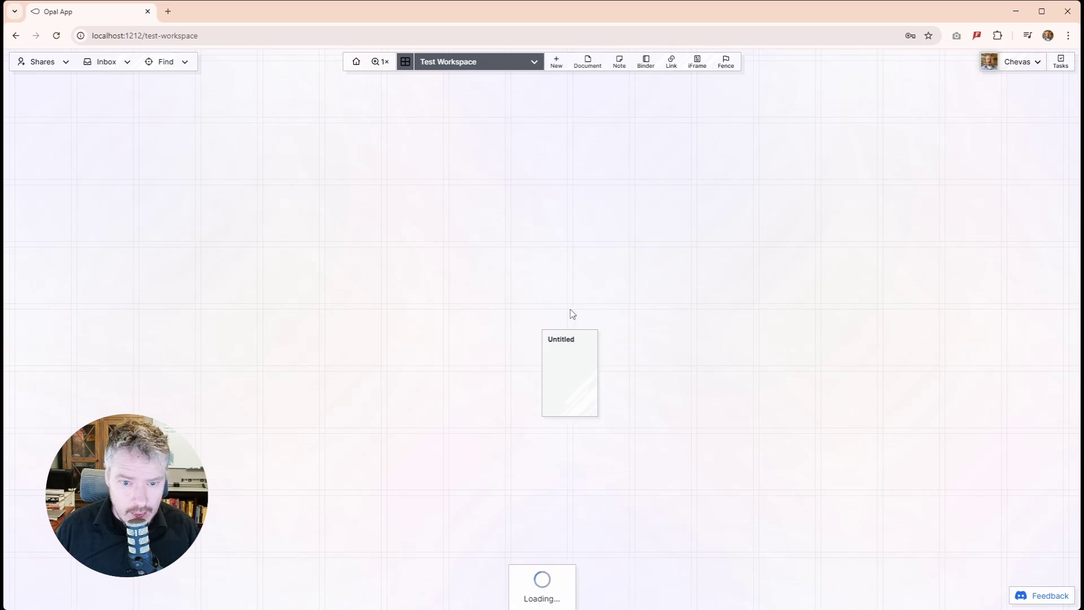
{"action": "left_click_drag", "start_coordinate": [589, 382], "coordinate": [420, 293]}
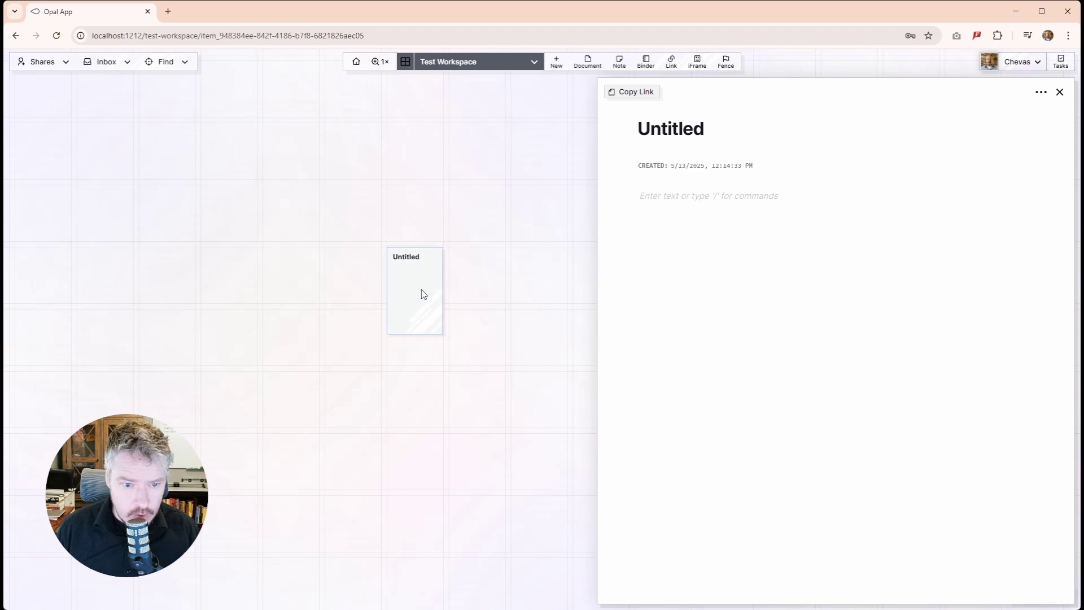
{"action": "double_click", "coordinate": [665, 138]}
{"action": "type", "text": "Tes"}
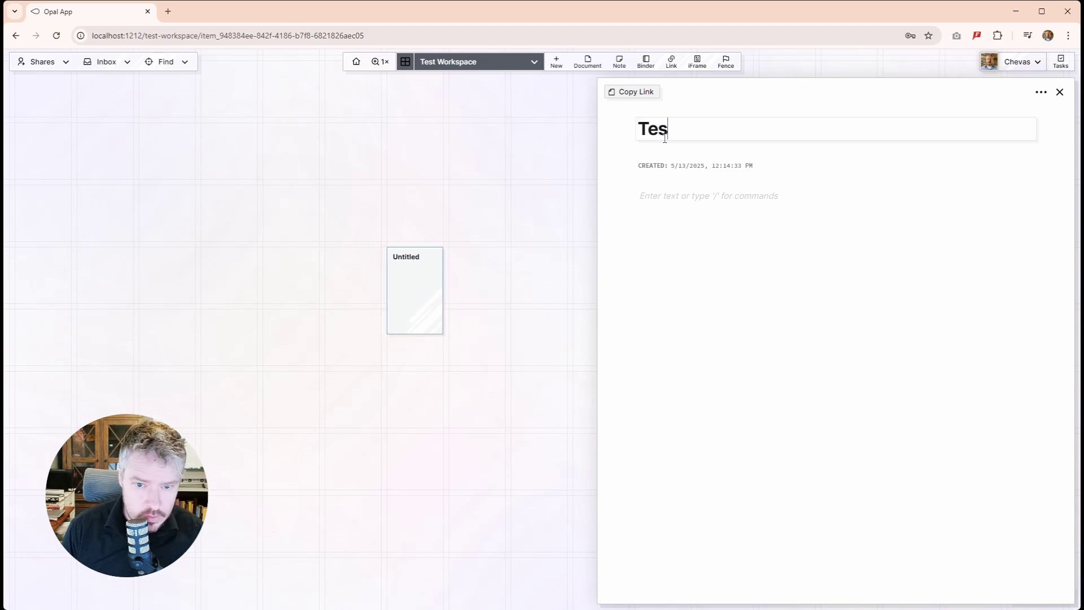
{"action": "type", "text": "t Document 1"}
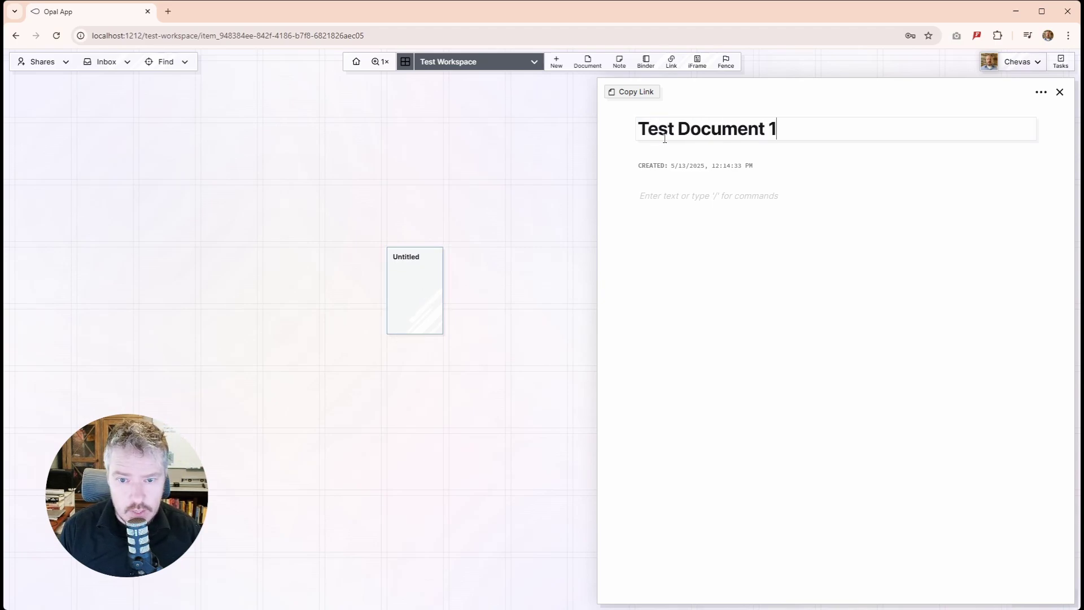
{"action": "key", "text": "Return"}
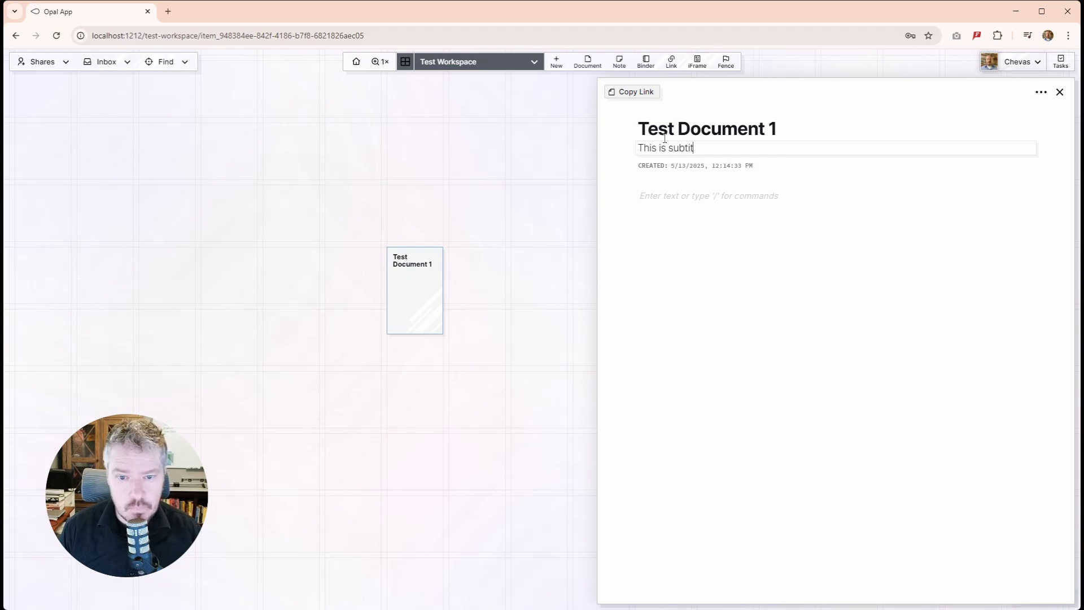
{"action": "type", "text": "a"}
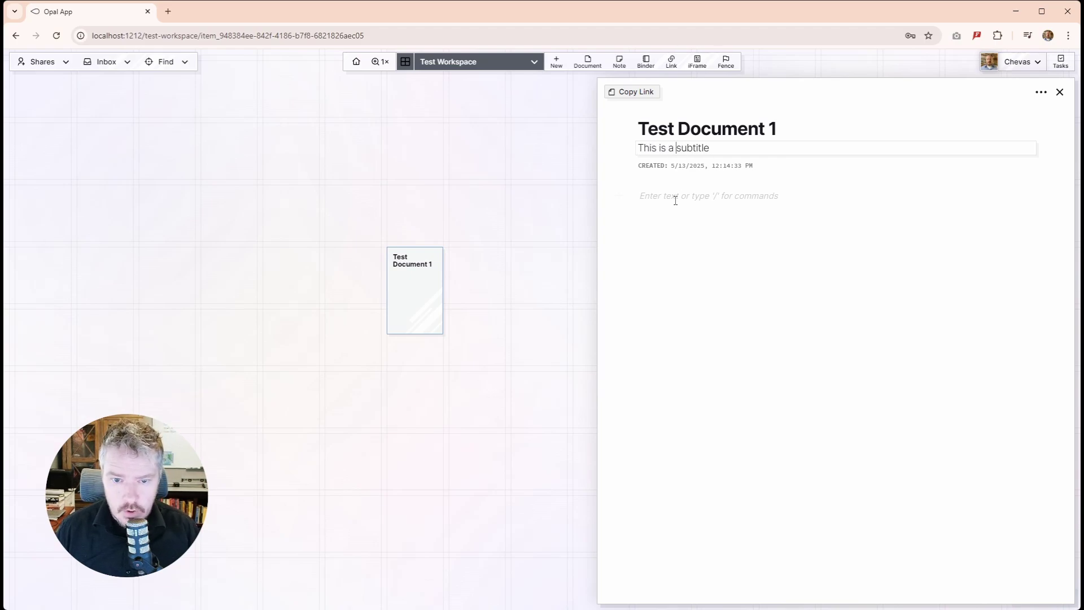
{"action": "left_click", "coordinate": [673, 198]}
{"action": "type", "text": "fsdf"}
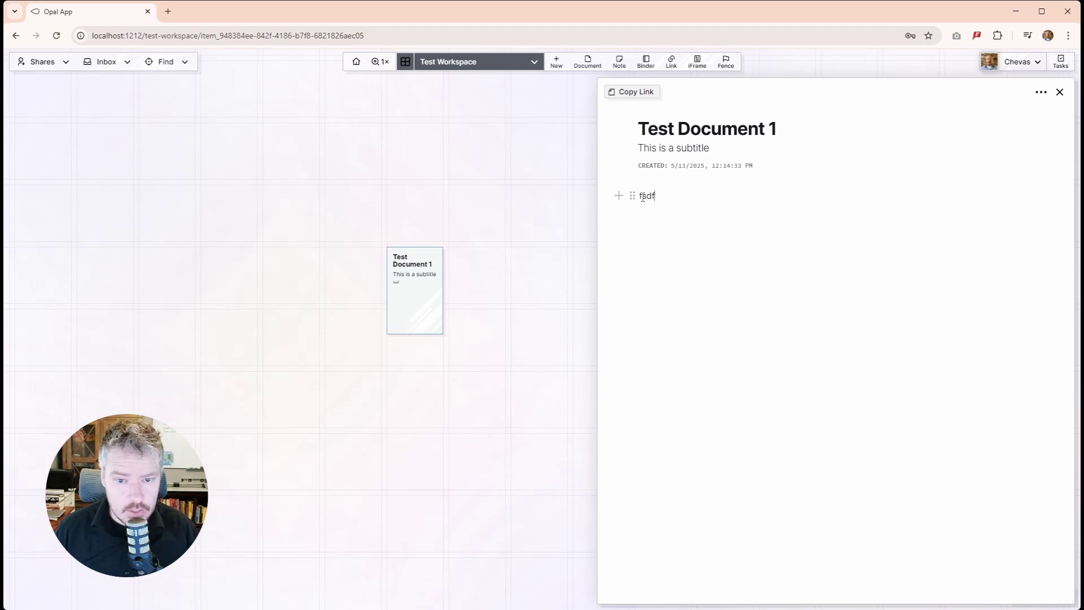
{"action": "double_click", "coordinate": [644, 196]}
{"action": "key", "text": "BackSpace"}
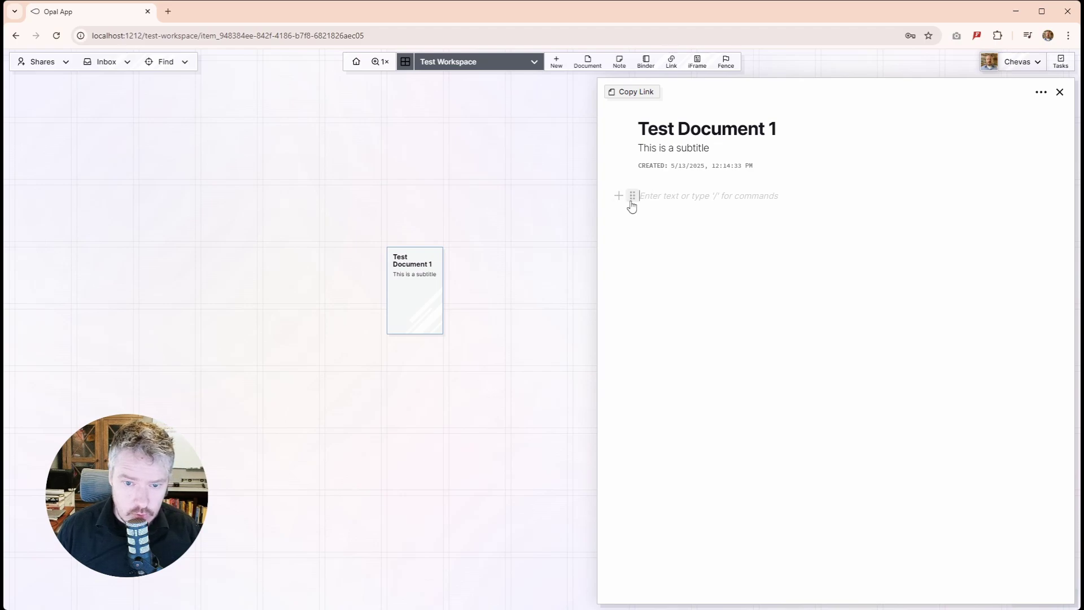
- Examine the empty block's color options and the block types that can be inserted into the document
{"action": "left_click", "coordinate": [632, 202]}
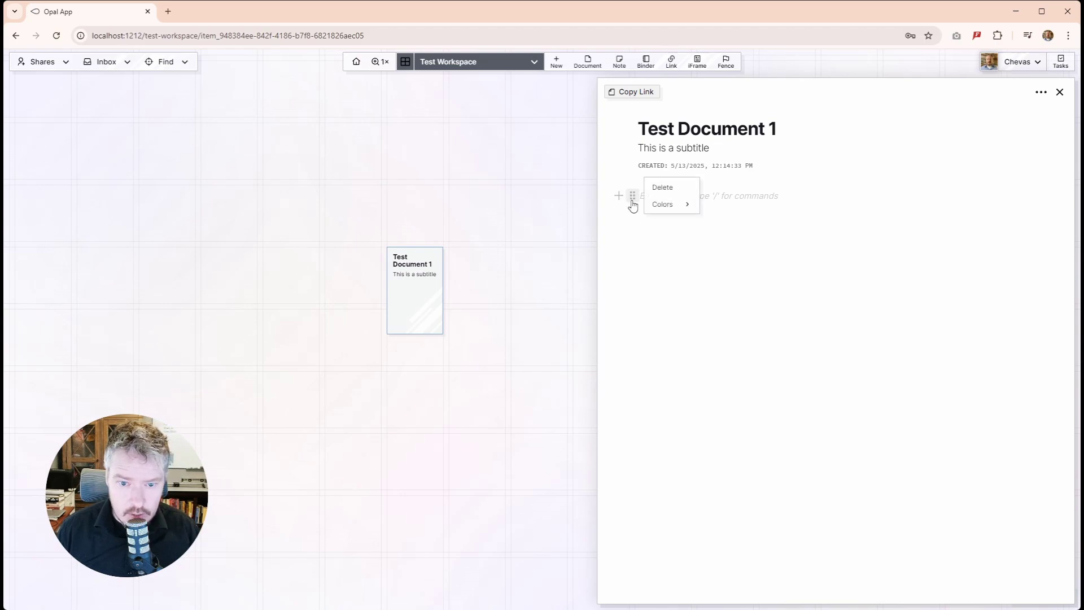
{"action": "mouse_move", "coordinate": [658, 205]}
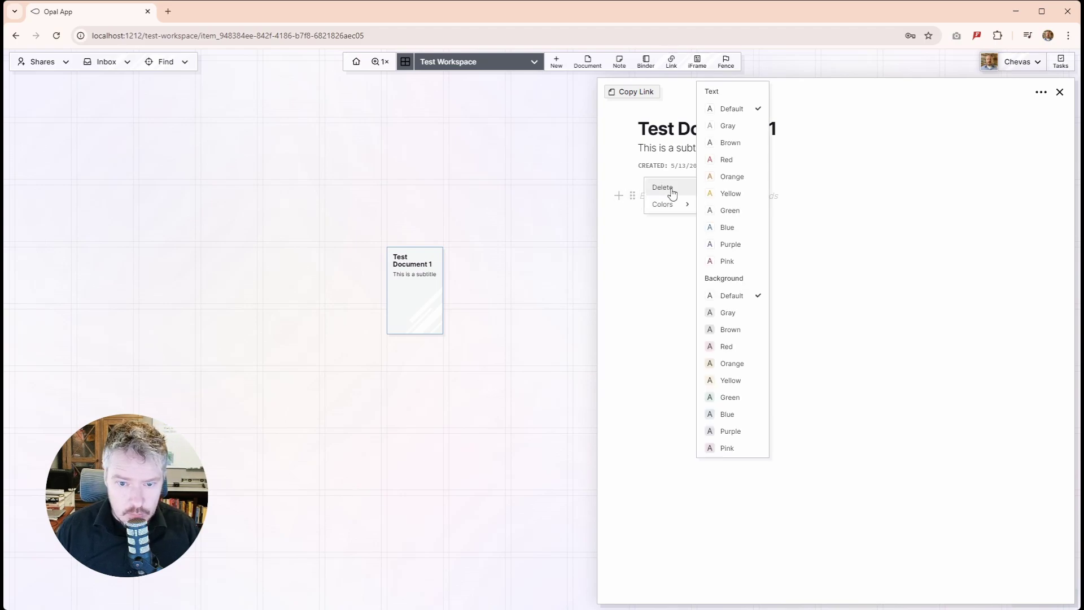
{"action": "left_click", "coordinate": [774, 196]}
{"action": "left_click", "coordinate": [620, 197]}
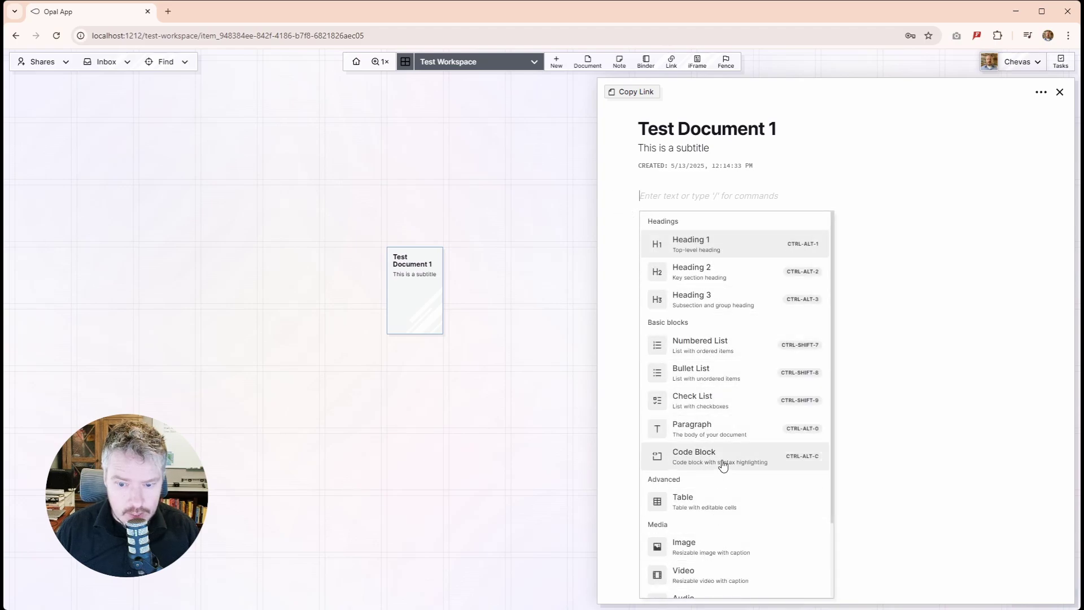
{"action": "scroll", "coordinate": [721, 460], "scroll_direction": "down", "scroll_amount": 2}
{"action": "scroll", "coordinate": [745, 316], "scroll_direction": "up", "scroll_amount": 2}
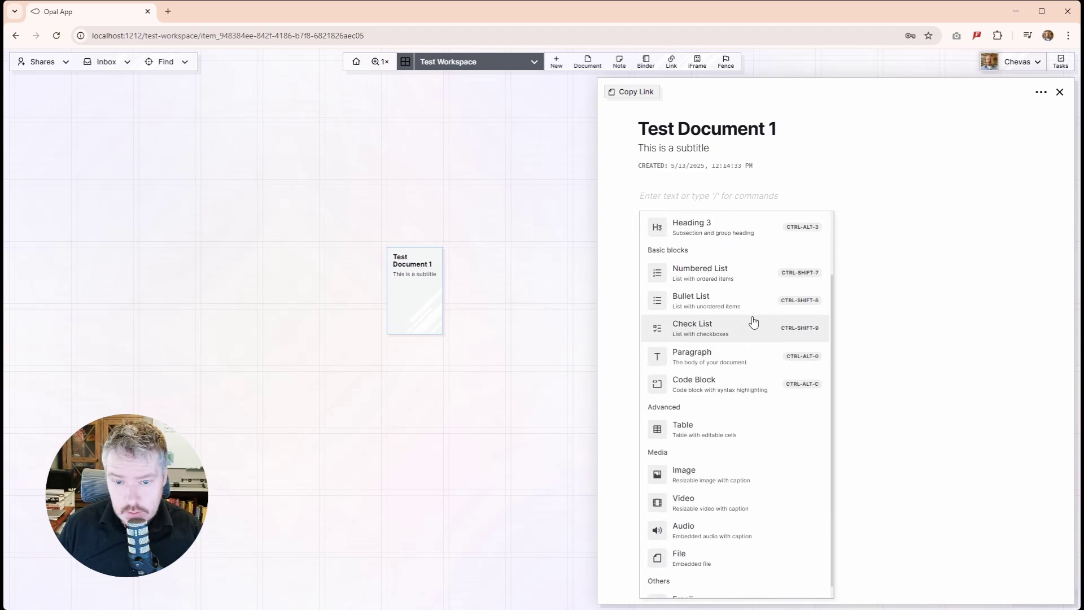
{"action": "key", "text": "Escape"}
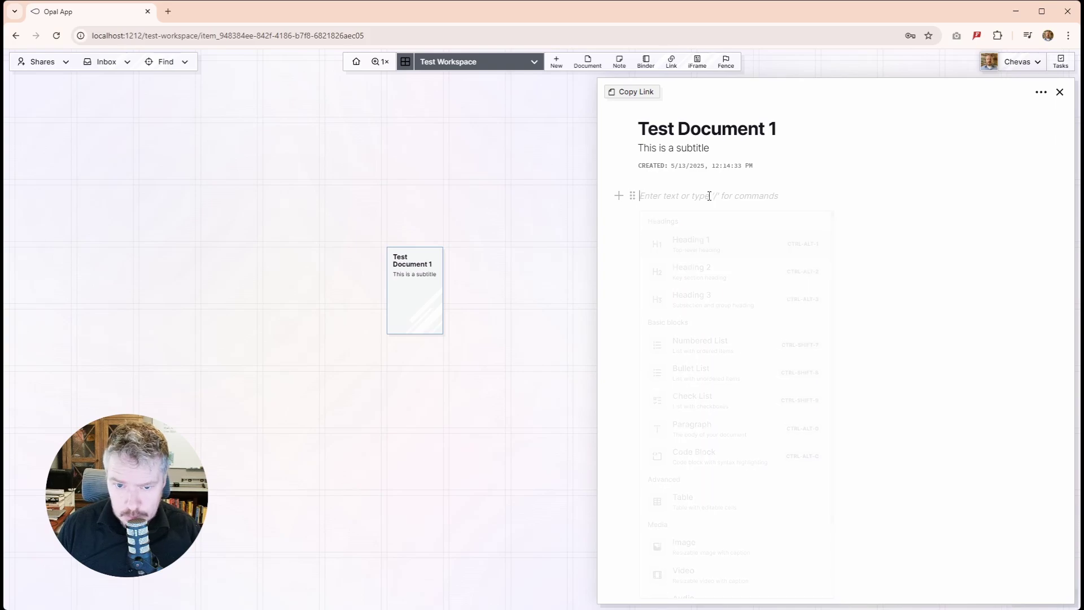
- Add a Heading 1 block reading "This is a H1" to the document body and close the document
{"action": "type", "text": "/h1"}
{"action": "key", "text": "Return"}
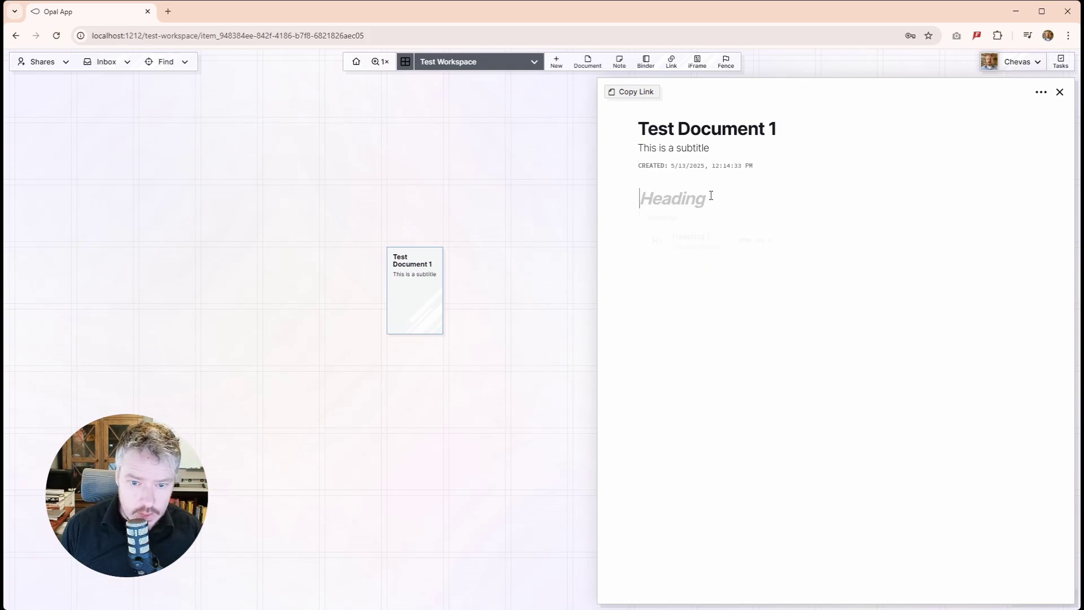
{"action": "type", "text": "This is a titl"}
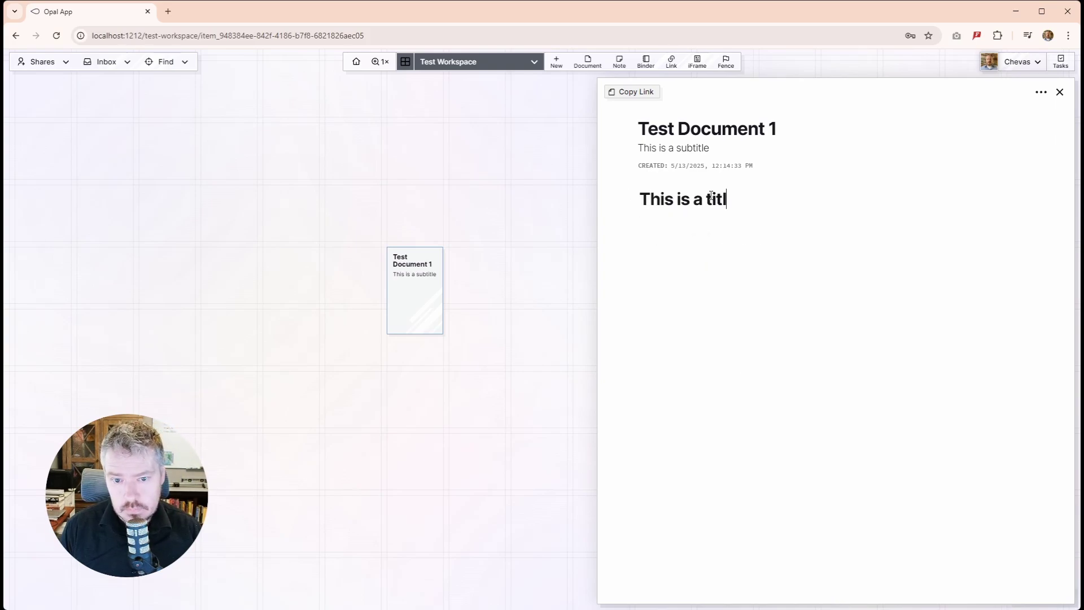
{"action": "key", "text": "BackSpace"}
{"action": "key", "text": "BackSpace"}
{"action": "key", "text": "BackSpace"}
{"action": "key", "text": "BackSpace"}
{"action": "type", "text": "H1"}
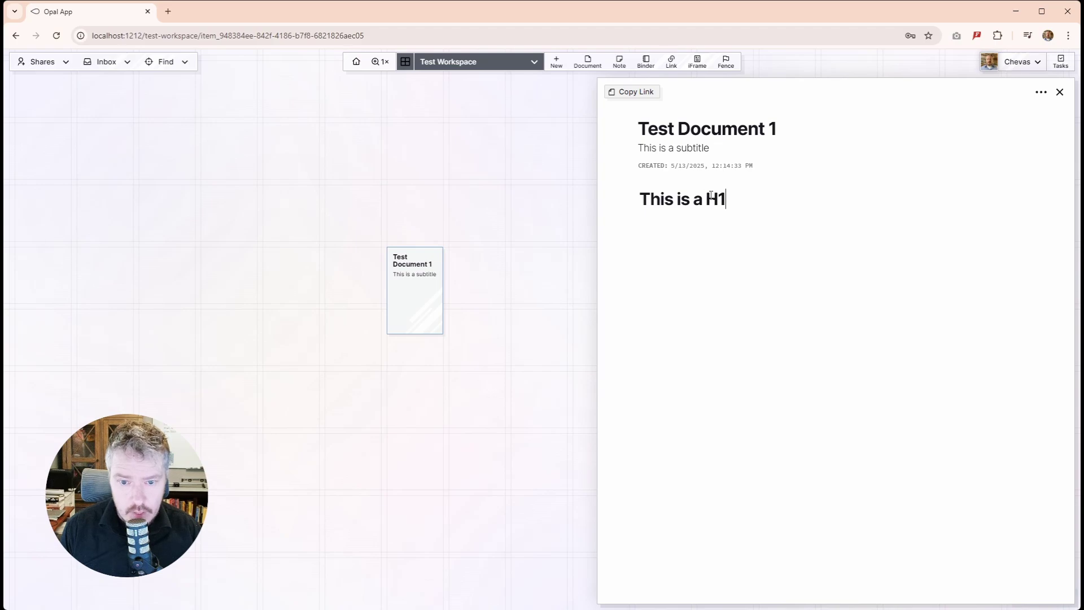
{"action": "key", "text": "Return"}
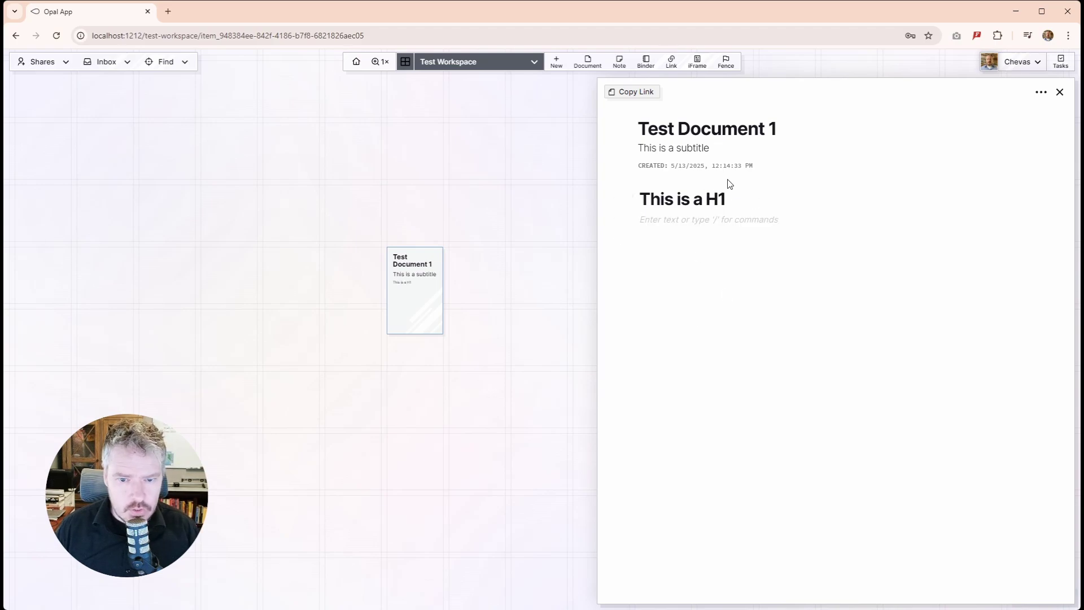
{"action": "left_click", "coordinate": [1061, 97]}
- Create a document titled "This is a test document 2" with the short description "Etc etc"
{"action": "left_click", "coordinate": [556, 66]}
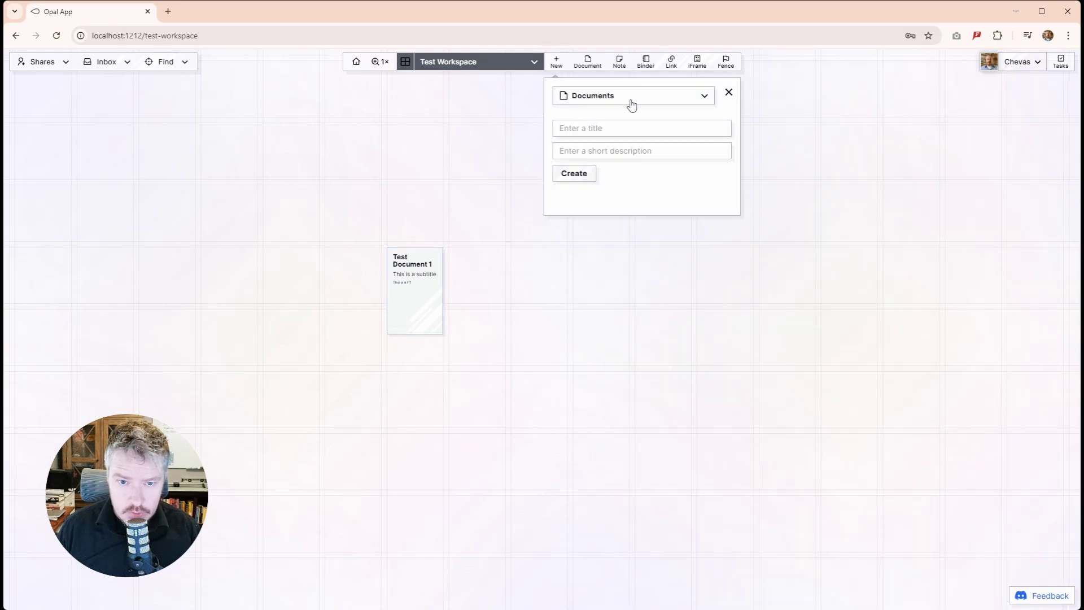
{"action": "left_click", "coordinate": [591, 125]}
{"action": "type", "text": "This "}
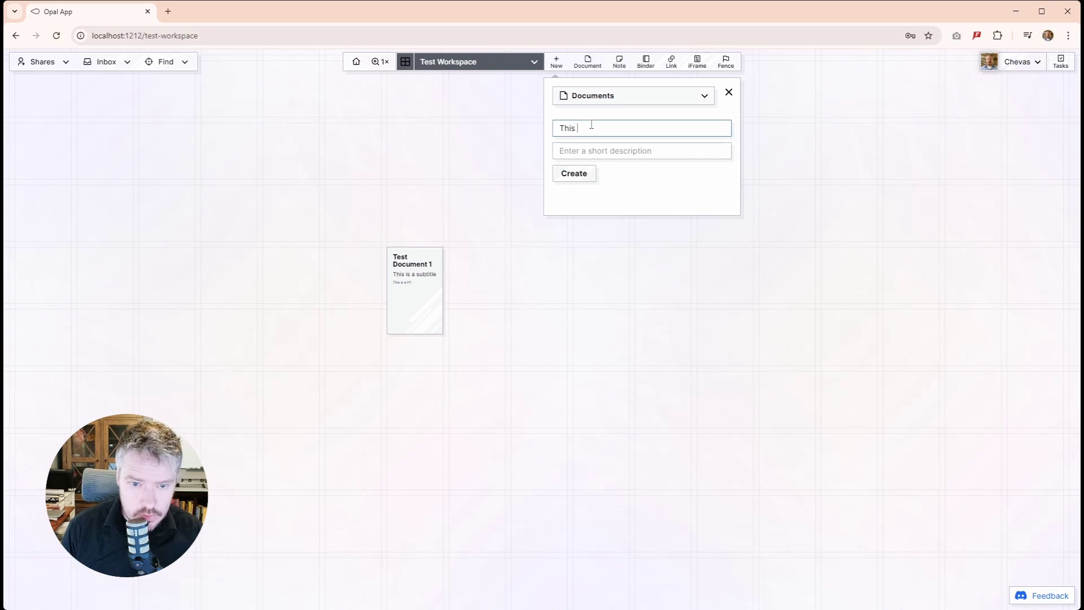
{"action": "type", "text": "is a test document 2"}
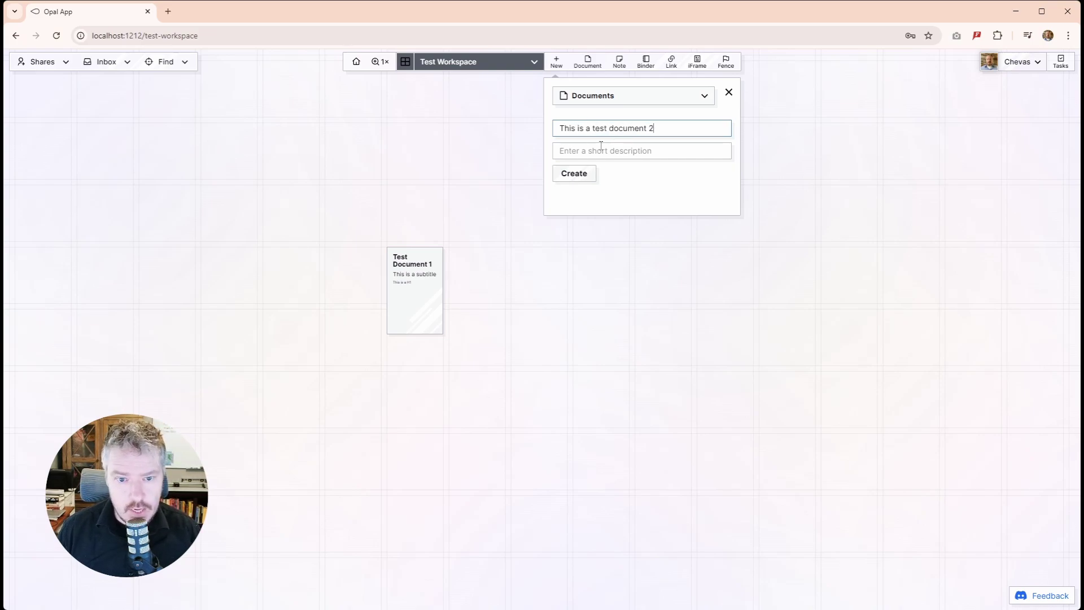
{"action": "left_click", "coordinate": [601, 145]}
{"action": "type", "text": "Etc etc"}
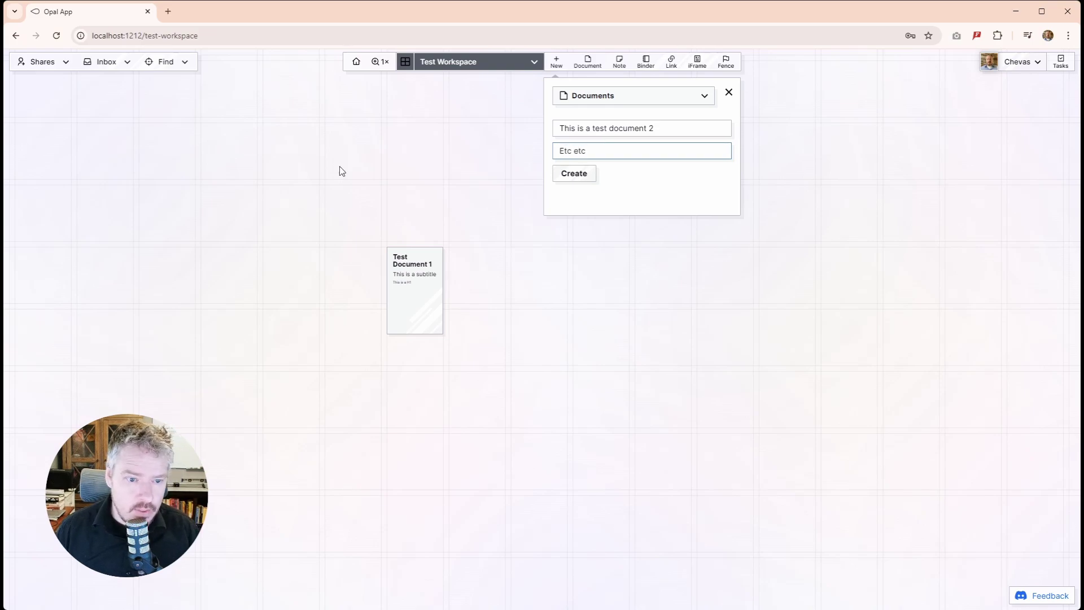
{"action": "key", "text": "Return"}
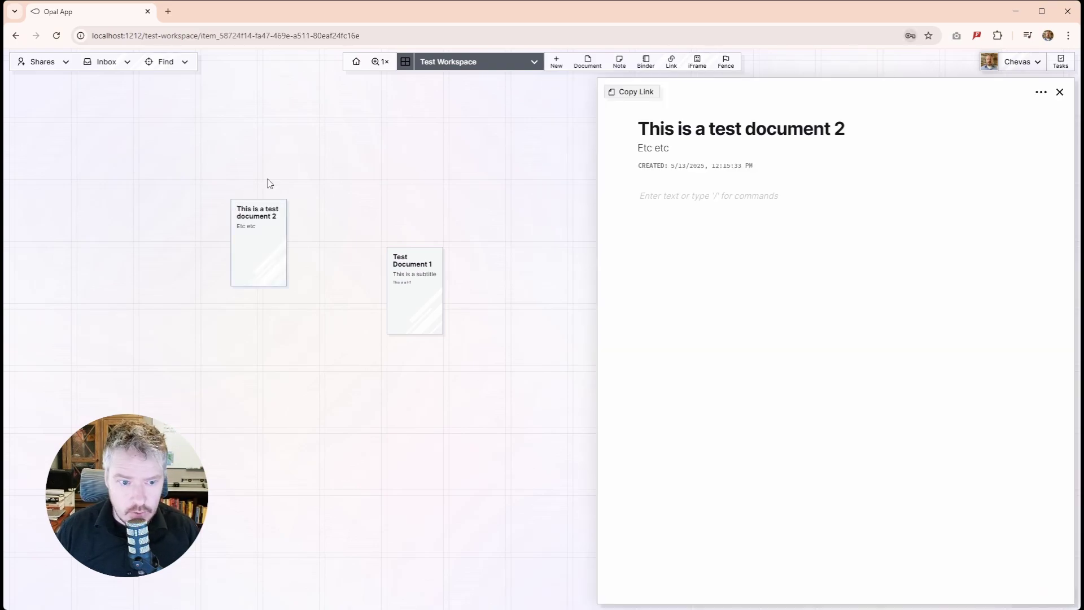
- Place "This is a test document 2" directly to the right of Test Document 1 on the canvas and close its editor
{"action": "left_click_drag", "start_coordinate": [265, 239], "coordinate": [337, 269]}
{"action": "left_click_drag", "start_coordinate": [429, 300], "coordinate": [474, 290]}
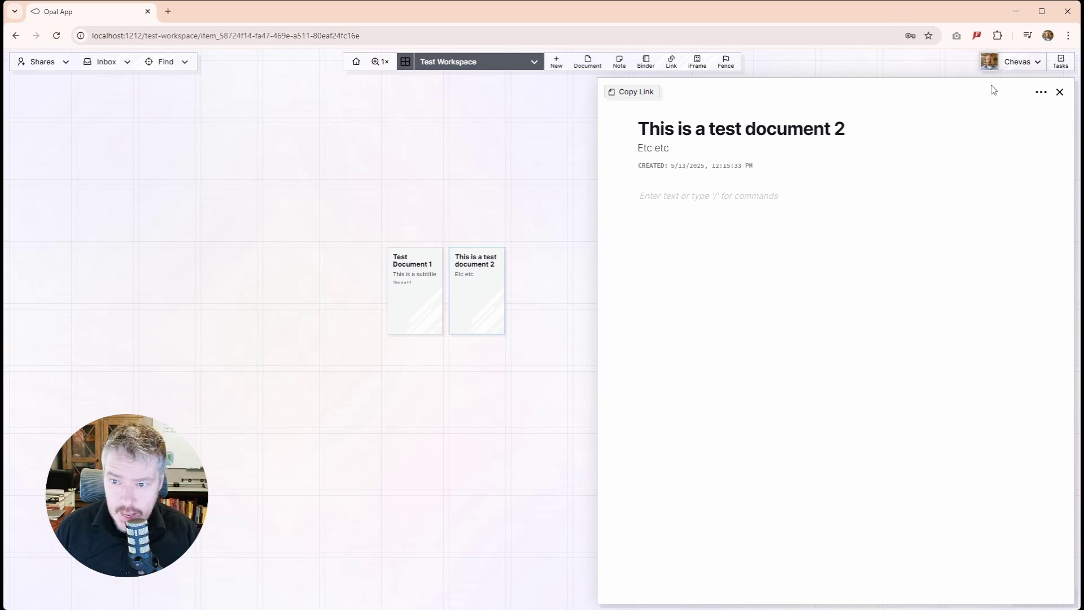
{"action": "left_click", "coordinate": [1060, 94]}
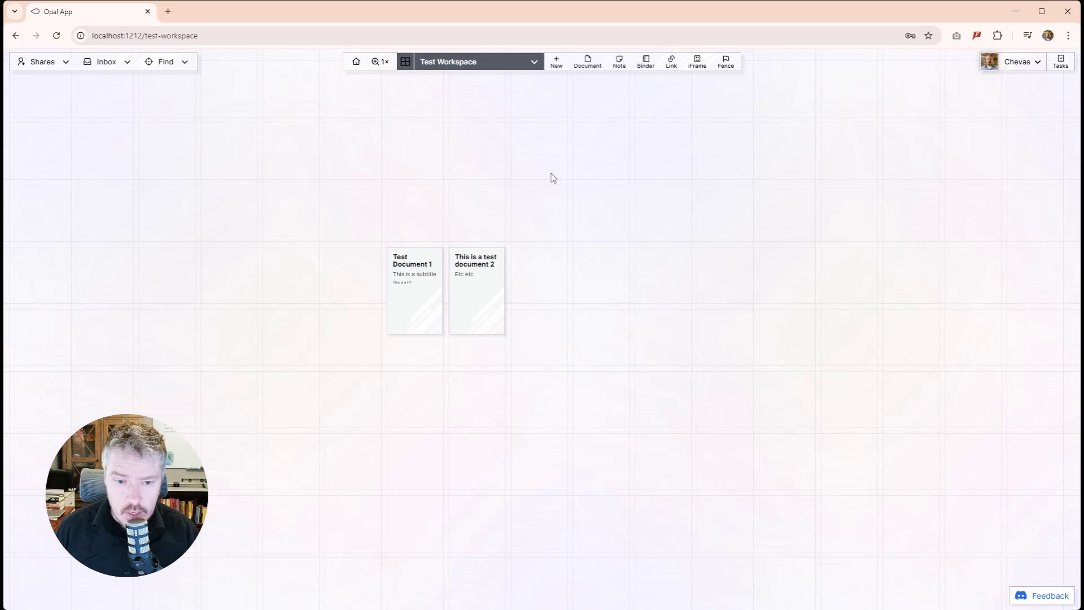
- Explore the canvas around the two documents at different zoom levels and return to the home view
{"action": "left_click_drag", "start_coordinate": [542, 208], "coordinate": [587, 161]}
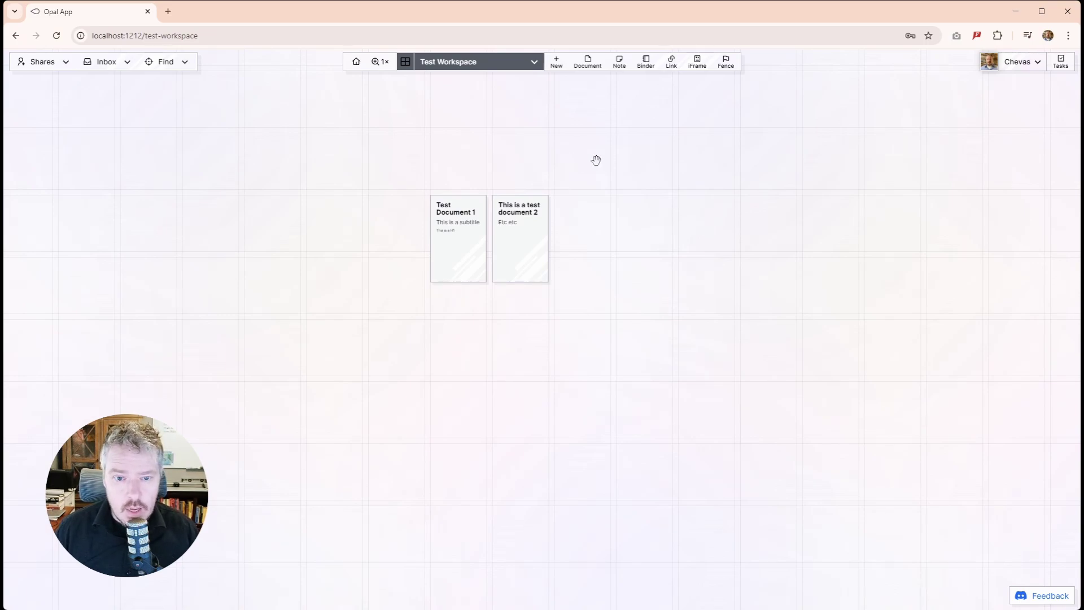
{"action": "left_click_drag", "start_coordinate": [624, 158], "coordinate": [523, 189]}
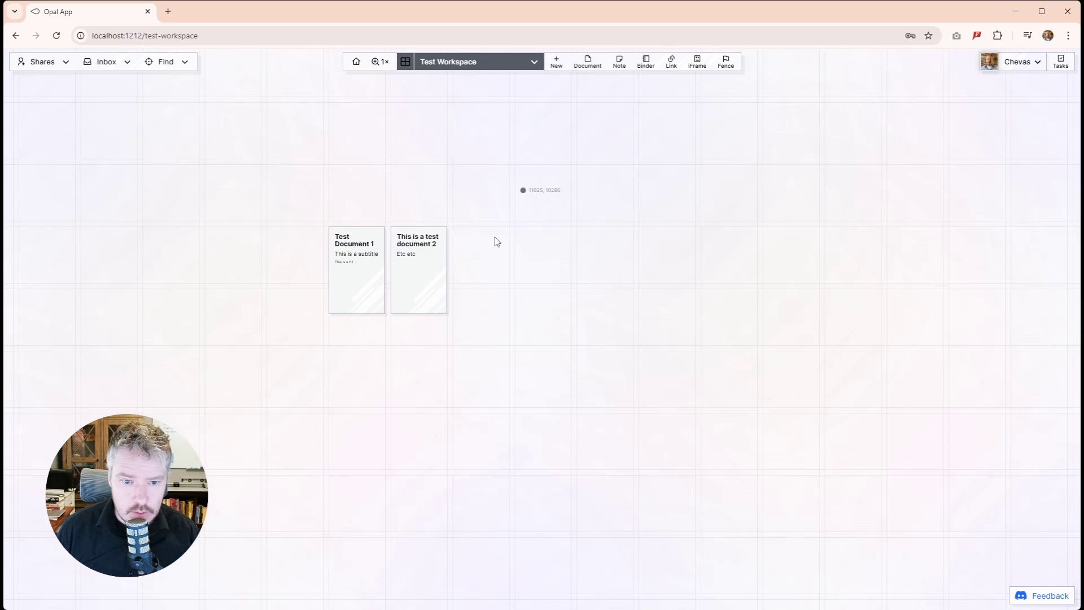
{"action": "scroll", "coordinate": [497, 240], "scroll_direction": "down", "scroll_amount": 5}
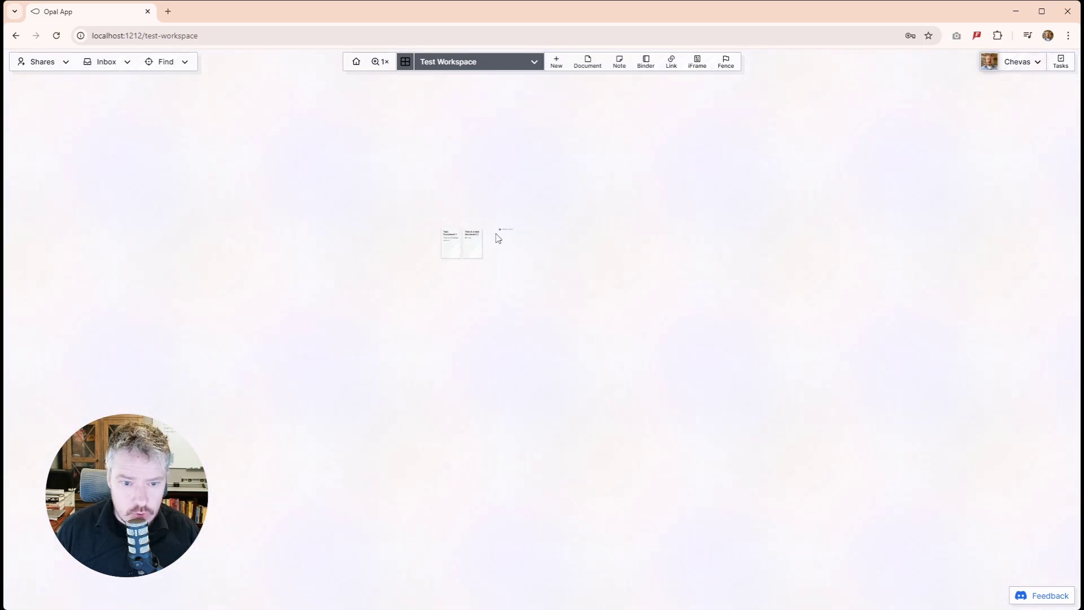
{"action": "scroll", "coordinate": [474, 244], "scroll_direction": "down", "scroll_amount": 2}
{"action": "scroll", "coordinate": [474, 246], "scroll_direction": "up", "scroll_amount": 6}
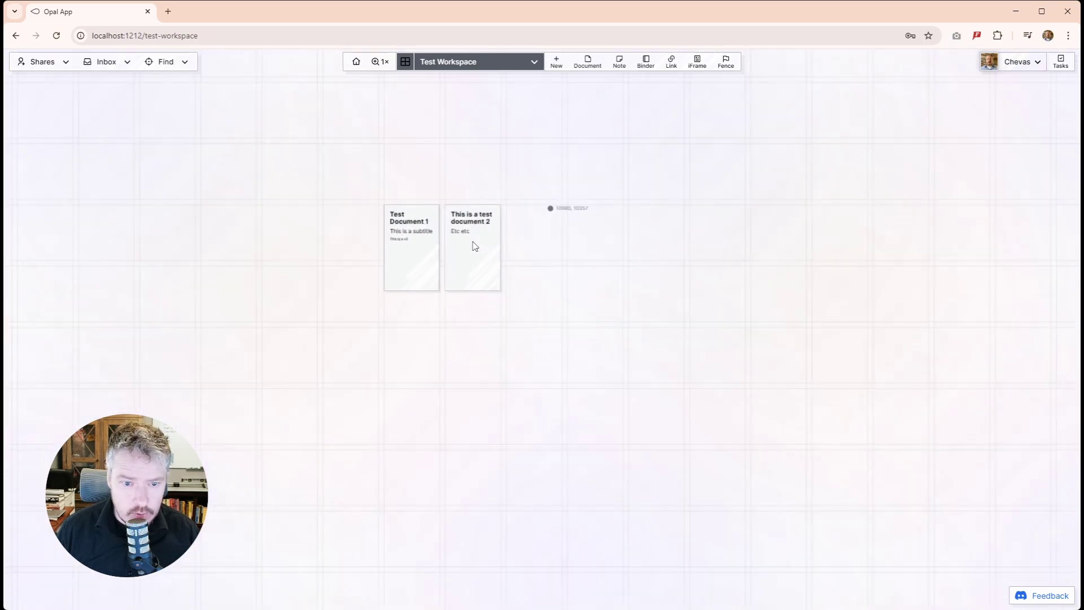
{"action": "scroll", "coordinate": [475, 246], "scroll_direction": "up", "scroll_amount": 4}
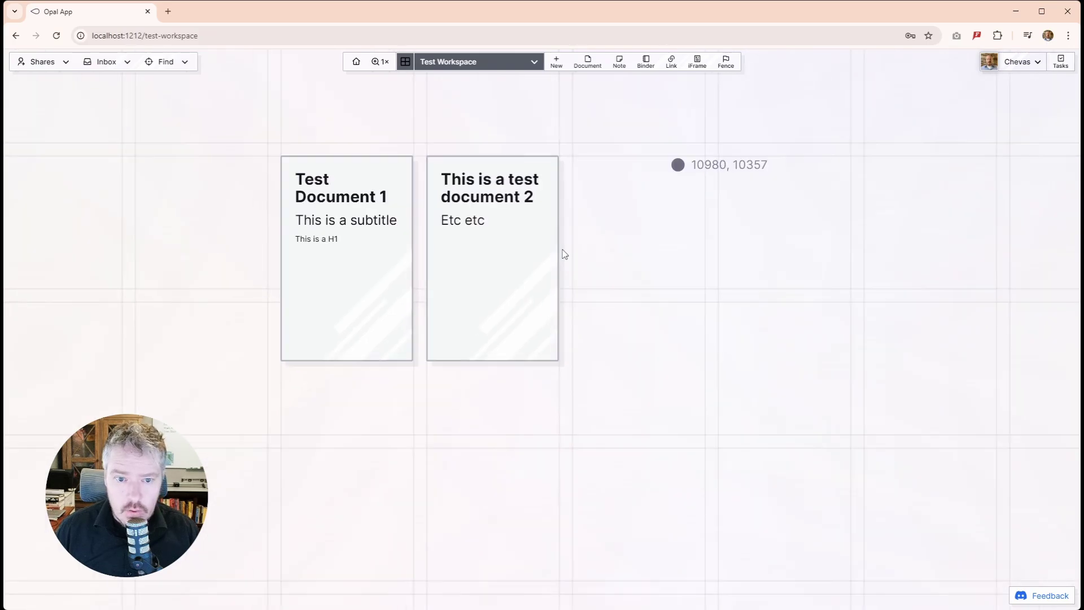
{"action": "scroll", "coordinate": [565, 254], "scroll_direction": "down", "scroll_amount": 3}
{"action": "mouse_move", "coordinate": [653, 232]}
{"action": "left_mouse_down"}
{"action": "mouse_move", "coordinate": [501, 194]}
{"action": "mouse_move", "coordinate": [500, 246]}
{"action": "mouse_move", "coordinate": [634, 254]}
{"action": "mouse_move", "coordinate": [605, 285]}
{"action": "mouse_move", "coordinate": [515, 220]}
{"action": "left_mouse_up"}
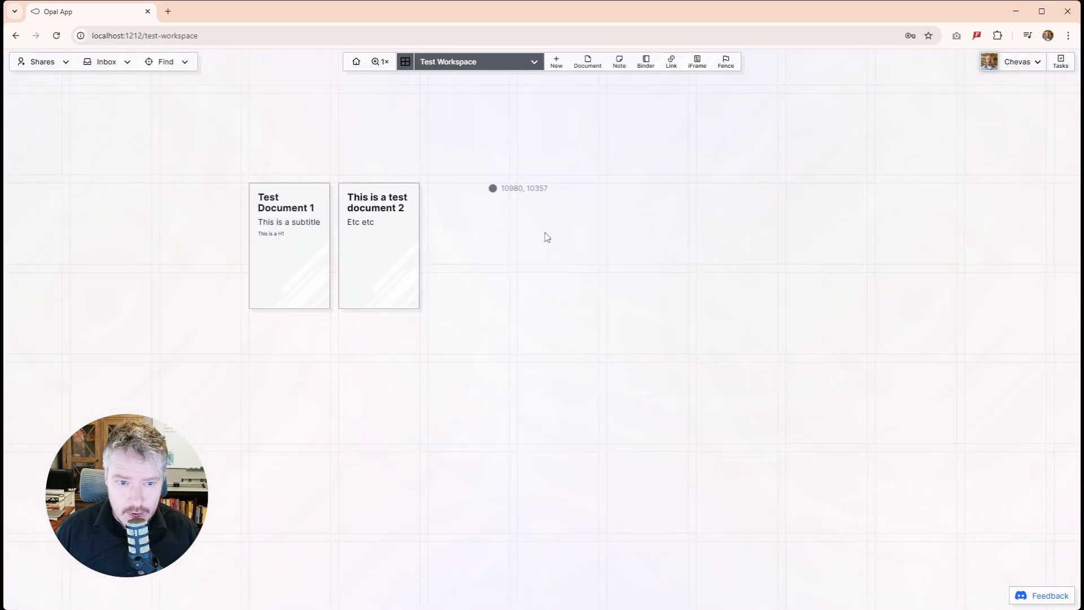
{"action": "left_click", "coordinate": [356, 63]}
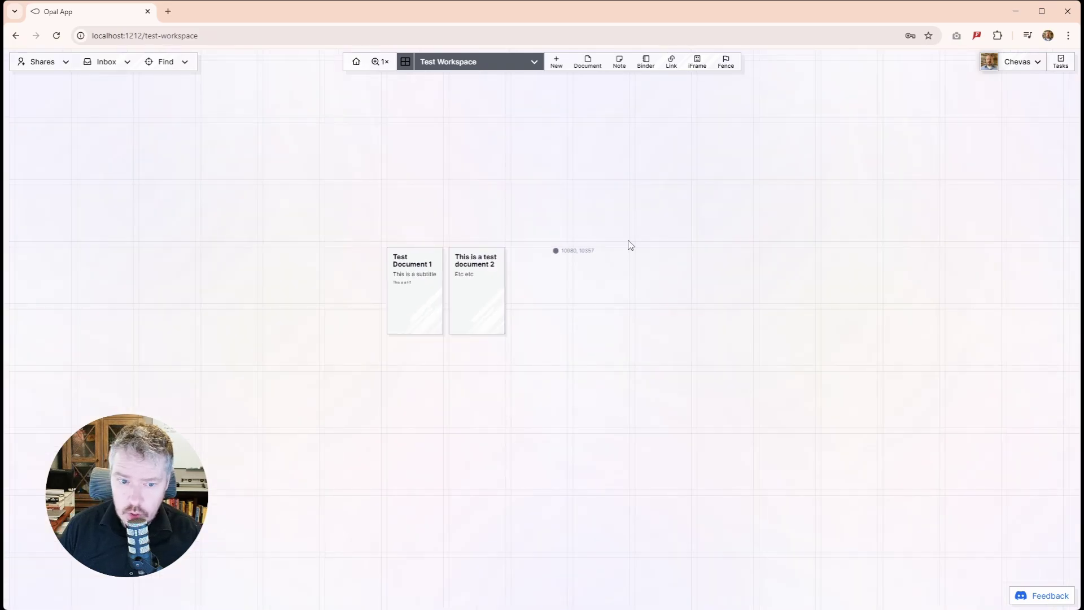
- View the documents enlarged, reset the canvas zoom to 1x and return to the home view
{"action": "scroll", "coordinate": [511, 242], "scroll_direction": "left", "scroll_amount": 5}
{"action": "scroll", "coordinate": [566, 272], "scroll_direction": "up", "scroll_amount": 1}
{"action": "scroll", "coordinate": [566, 272], "scroll_direction": "up", "scroll_amount": 2}
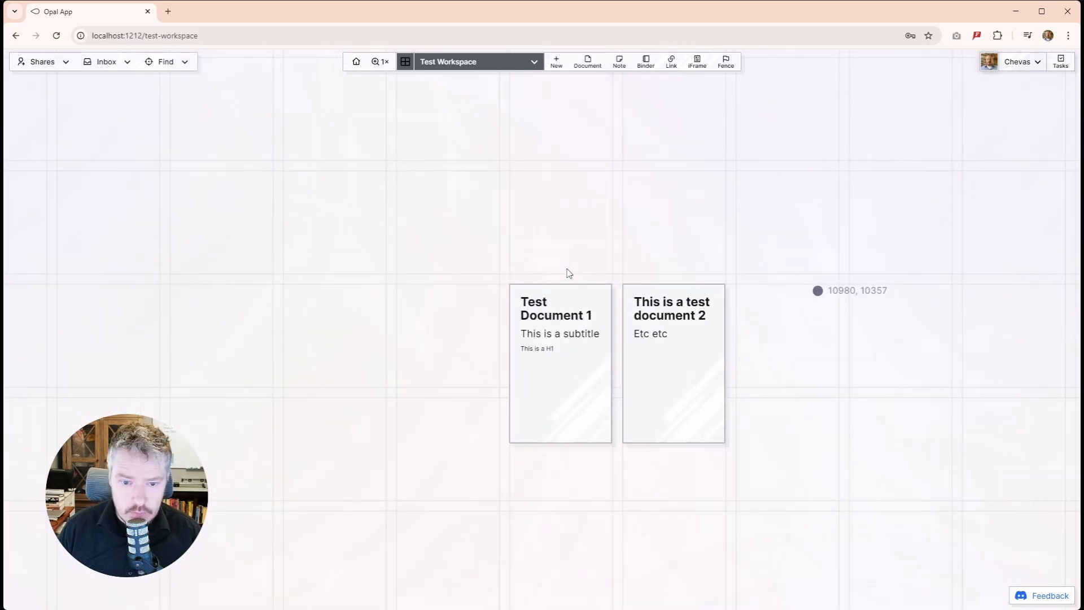
{"action": "scroll", "coordinate": [621, 248], "scroll_direction": "down", "scroll_amount": 1}
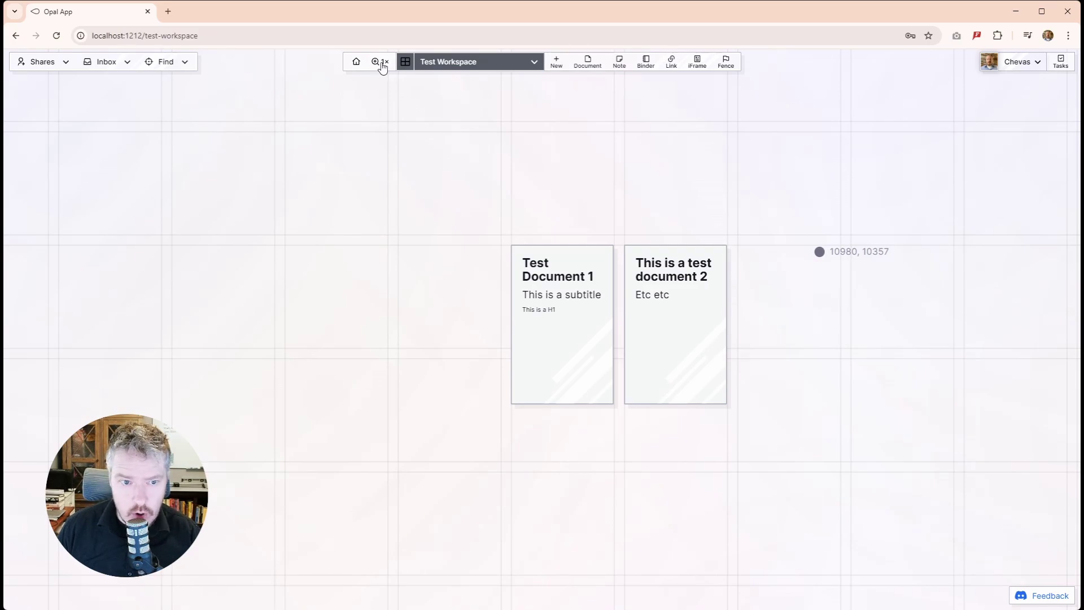
{"action": "left_click", "coordinate": [382, 68]}
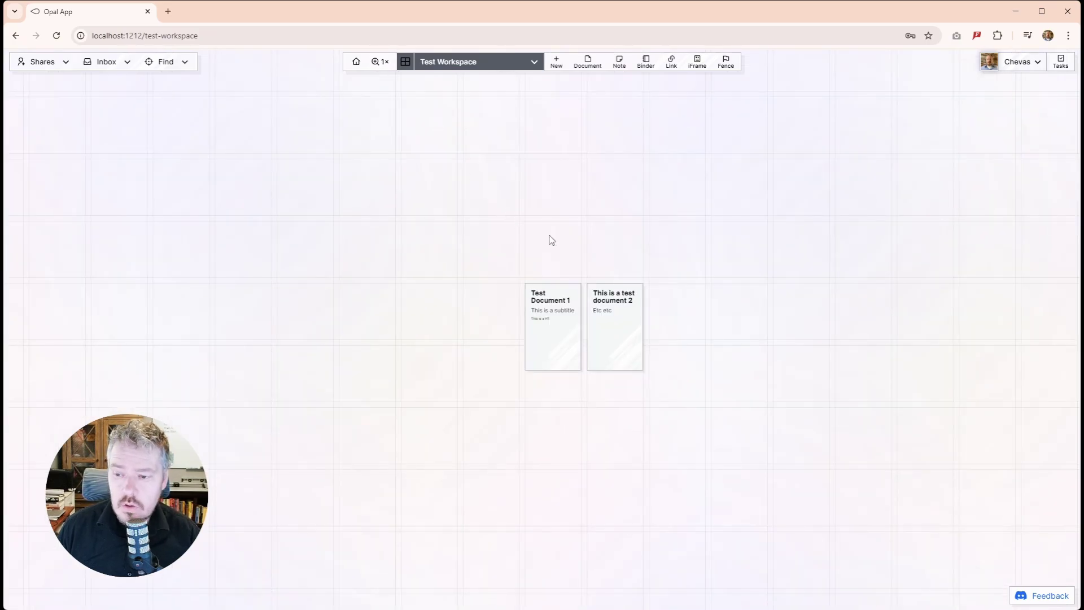
{"action": "left_click", "coordinate": [357, 64]}
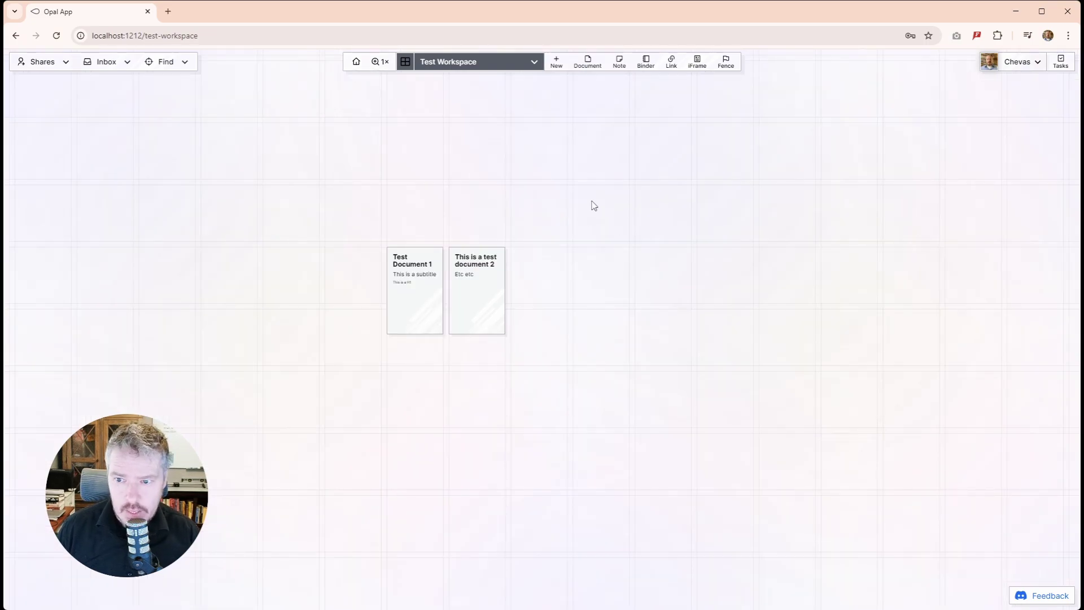
{"action": "left_click_drag", "start_coordinate": [592, 244], "coordinate": [573, 238]}
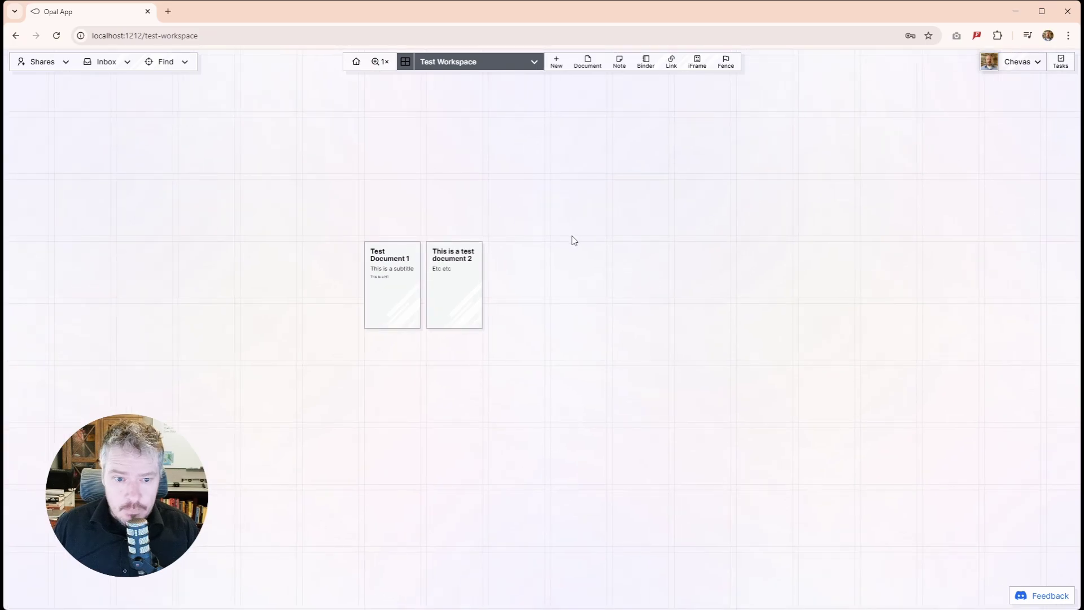
- Add a note immediately to the right of the second document and title it "This is a note"
{"action": "left_click", "coordinate": [619, 63]}
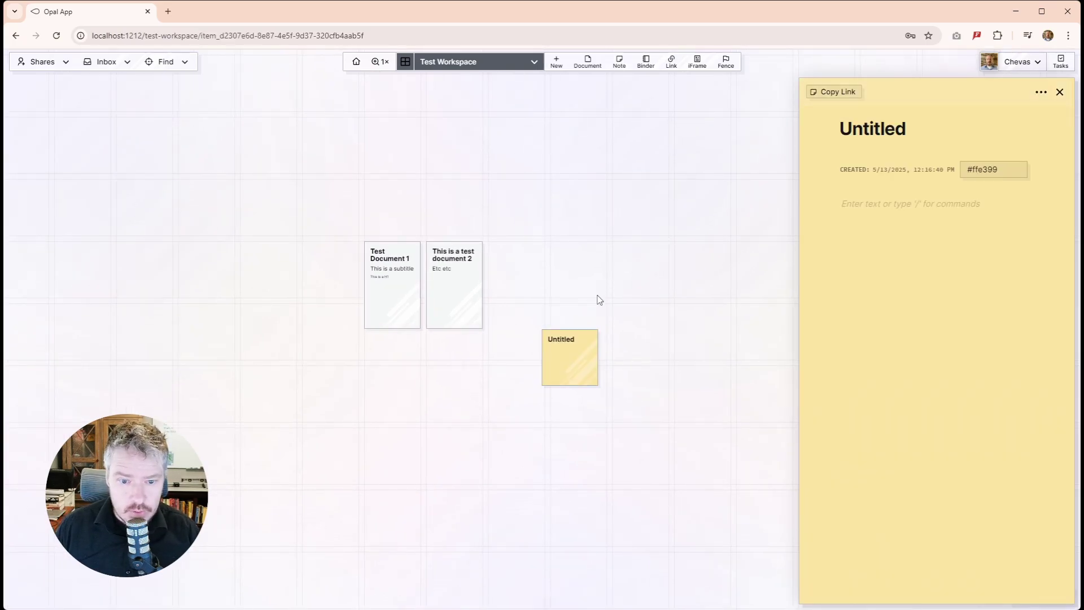
{"action": "left_click_drag", "start_coordinate": [578, 356], "coordinate": [525, 264]}
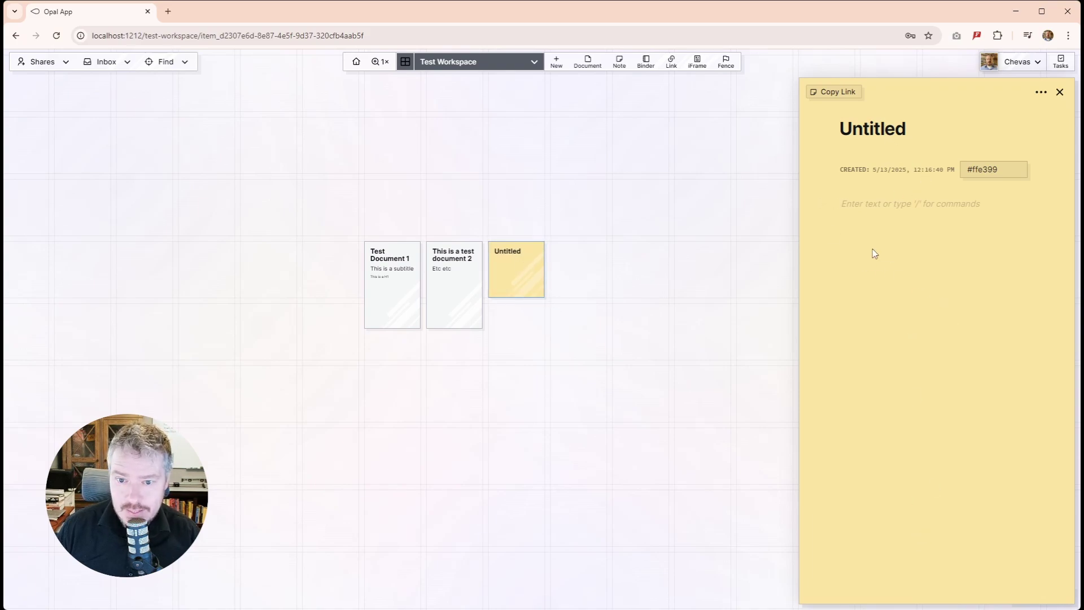
{"action": "left_click", "coordinate": [871, 122]}
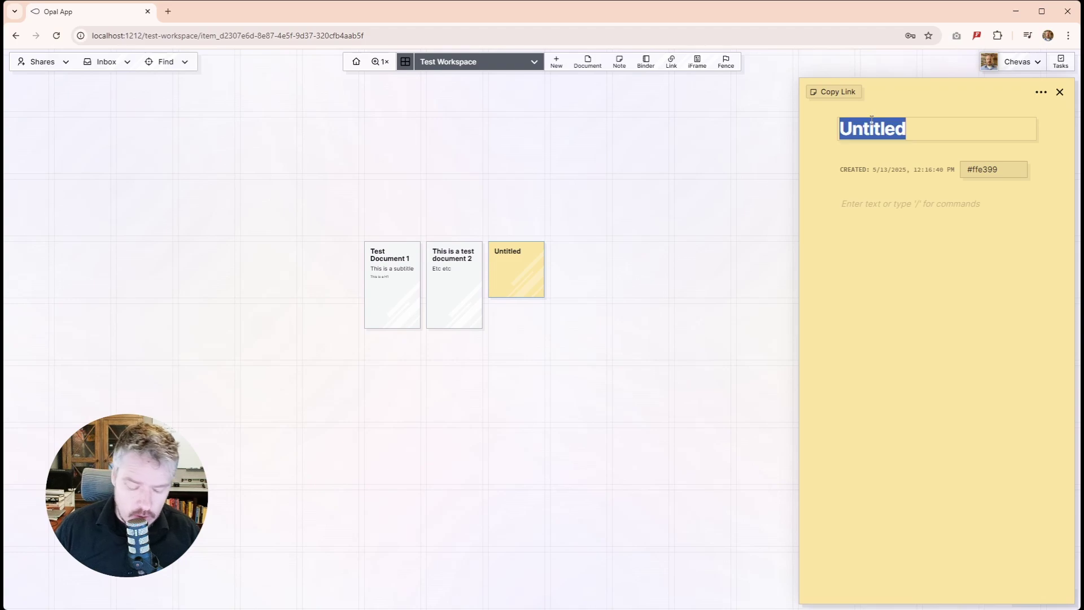
{"action": "type", "text": "This is a note"}
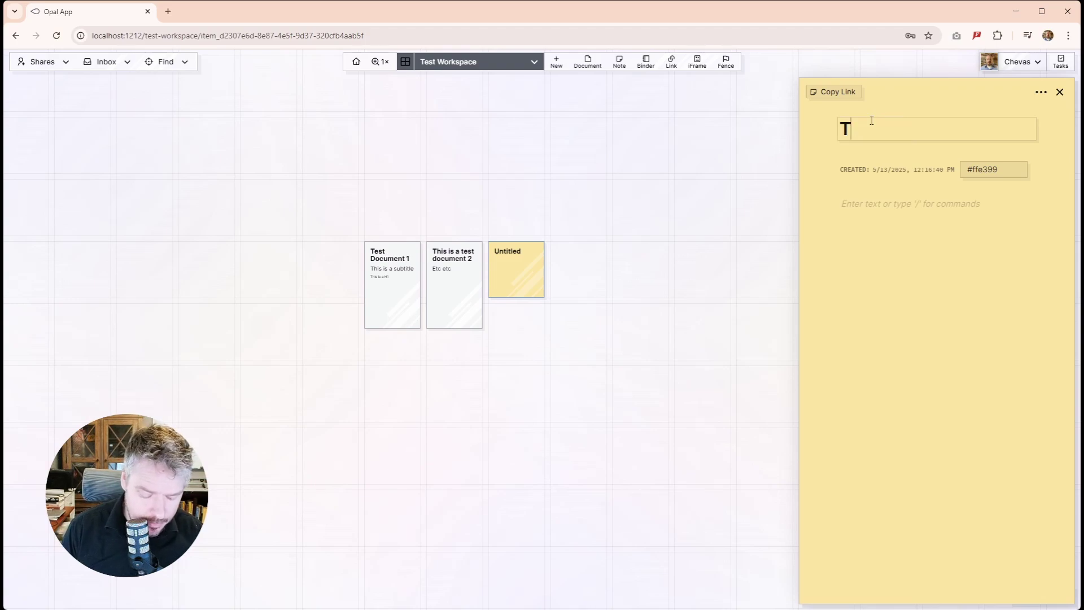
{"action": "key", "text": "Return"}
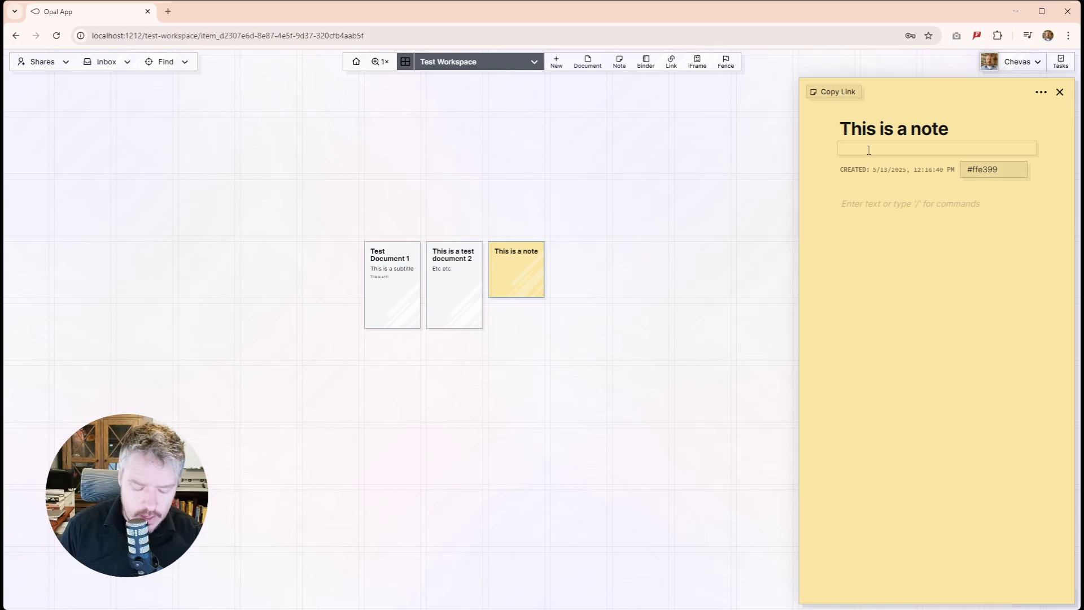
- Set the note's color to #dbf2aa, enter the body lines "sdfds" and "sdfsd", and close the note
{"action": "left_click", "coordinate": [1002, 173]}
{"action": "left_click", "coordinate": [980, 194]}
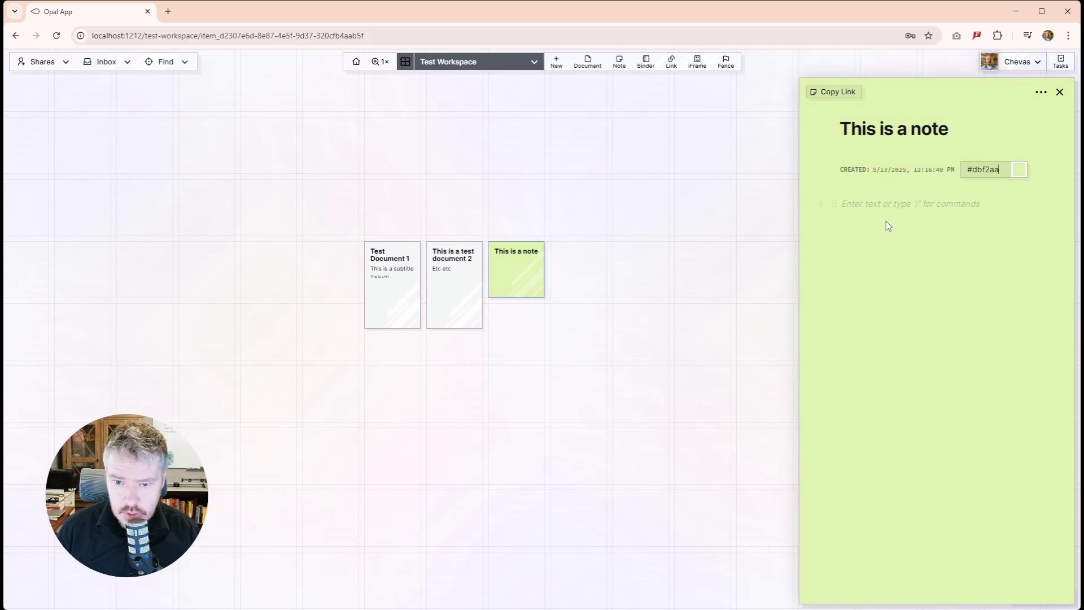
{"action": "left_click", "coordinate": [874, 204]}
{"action": "type", "text": "sdfds"}
{"action": "key", "text": "Return"}
{"action": "type", "text": "sdfsd"}
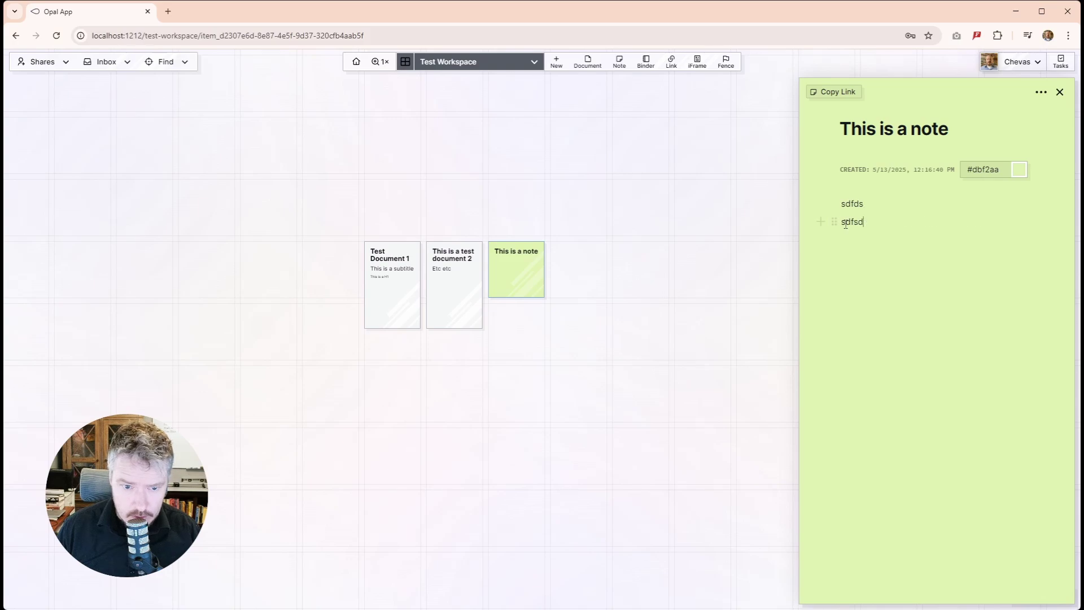
{"action": "left_click", "coordinate": [1060, 92]}
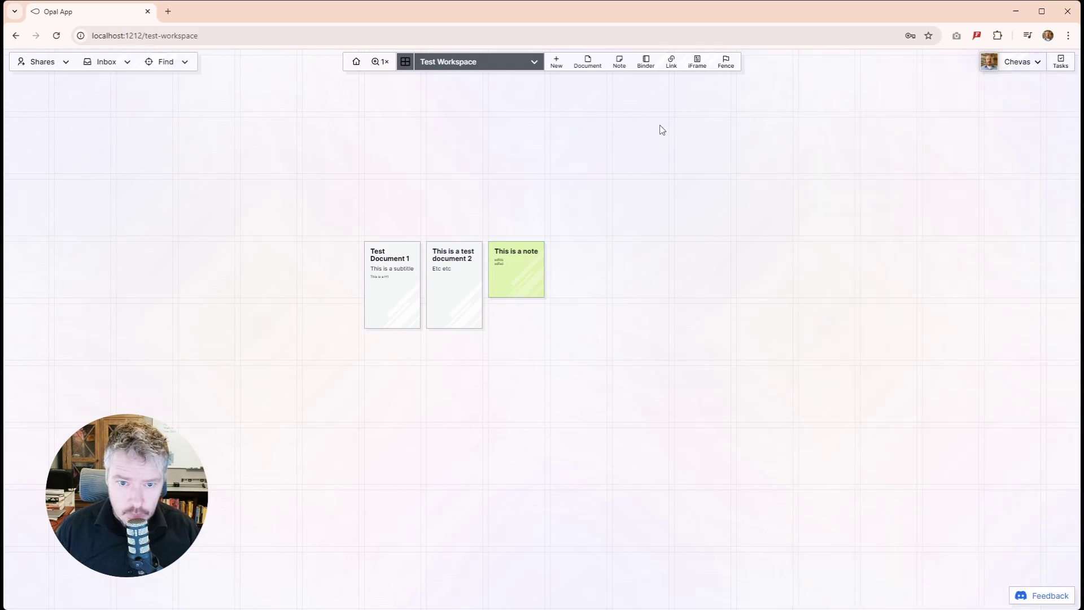
- Add a binder to the right of the note, titled "This is a binder" with the subtitle "subtitle"
{"action": "left_click", "coordinate": [645, 62]}
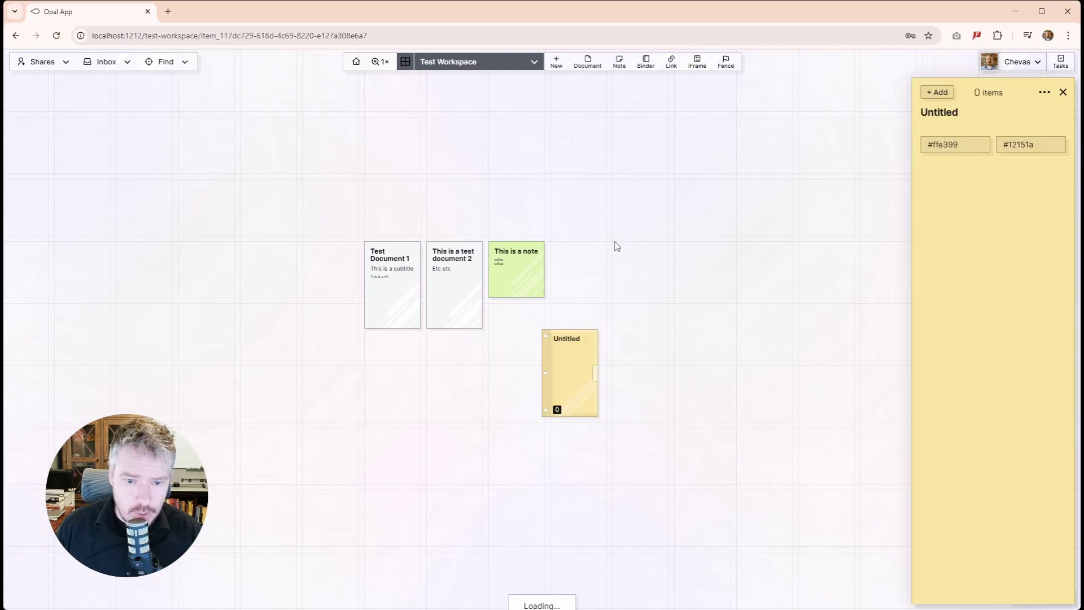
{"action": "left_click_drag", "start_coordinate": [563, 371], "coordinate": [577, 286]}
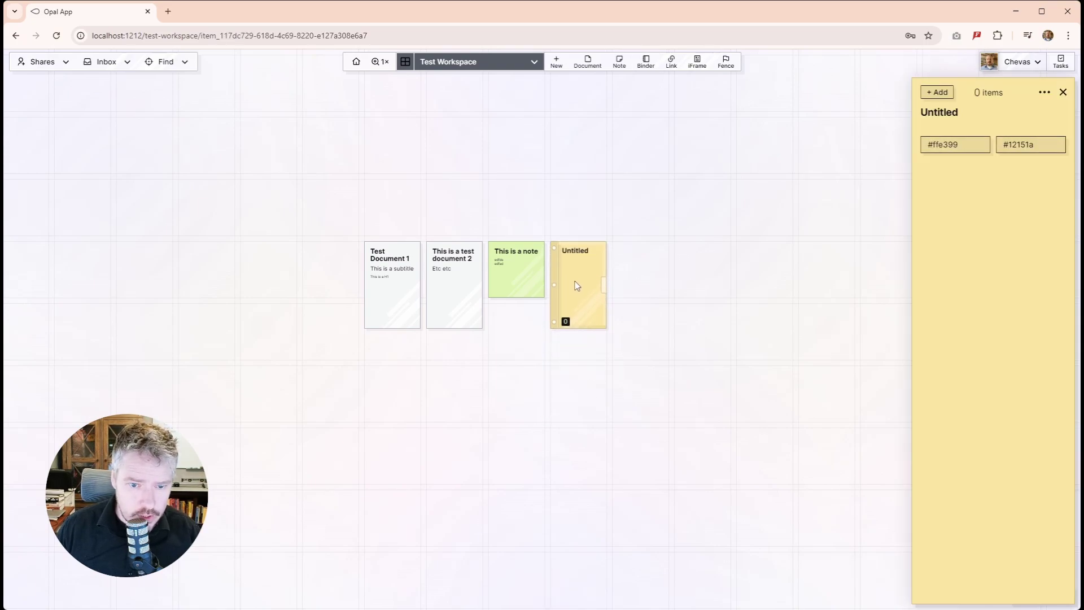
{"action": "left_click", "coordinate": [952, 112]}
{"action": "type", "text": "Thiss"}
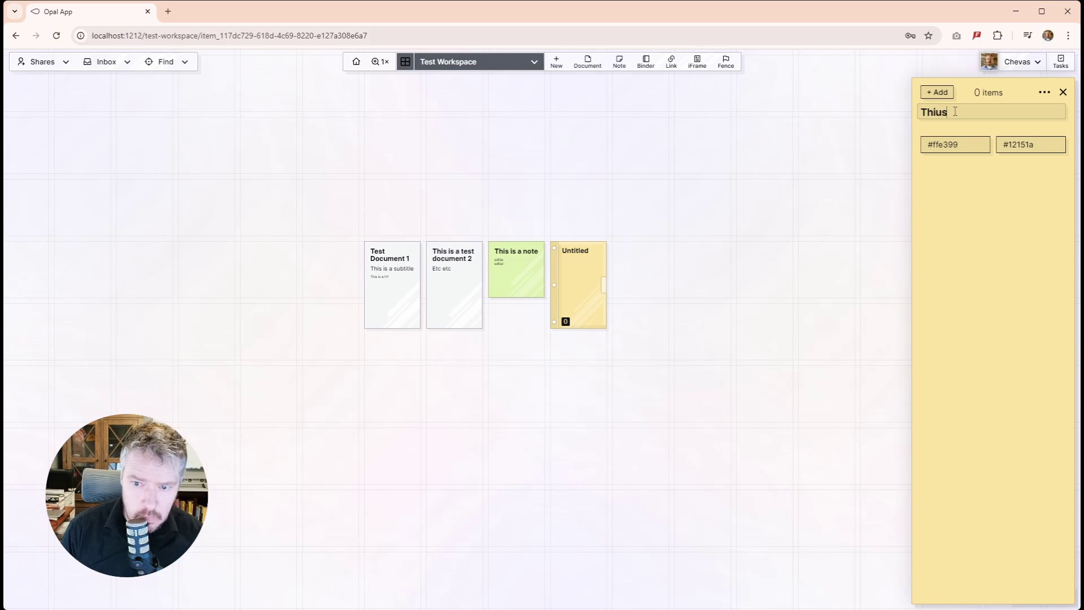
{"action": "key", "text": "BackSpace"}
{"action": "type", "text": "is a binder"}
{"action": "key", "text": "Return"}
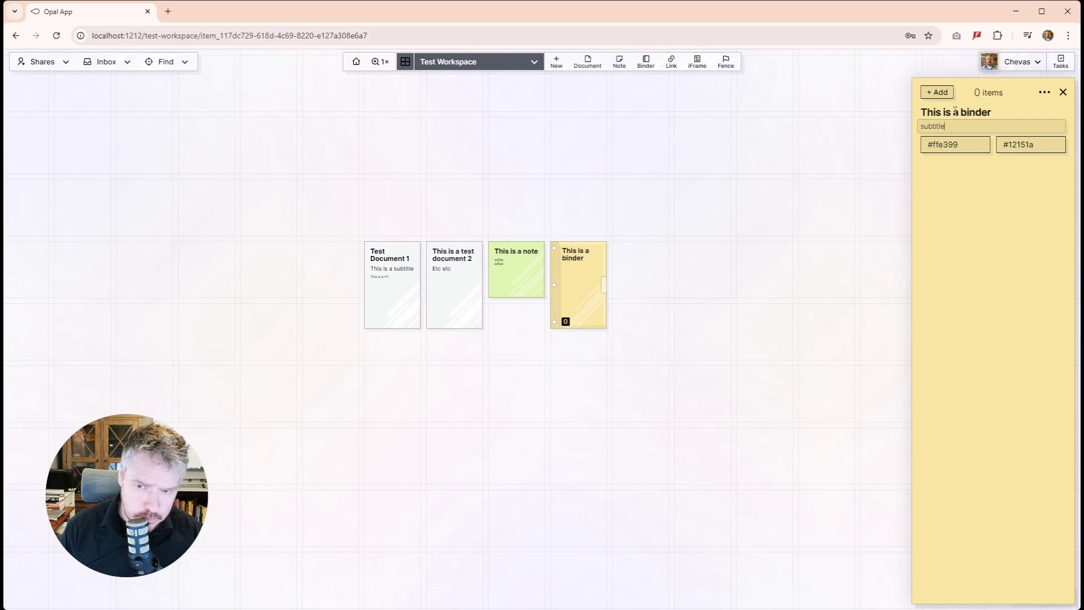
{"action": "left_click", "coordinate": [1012, 114]}
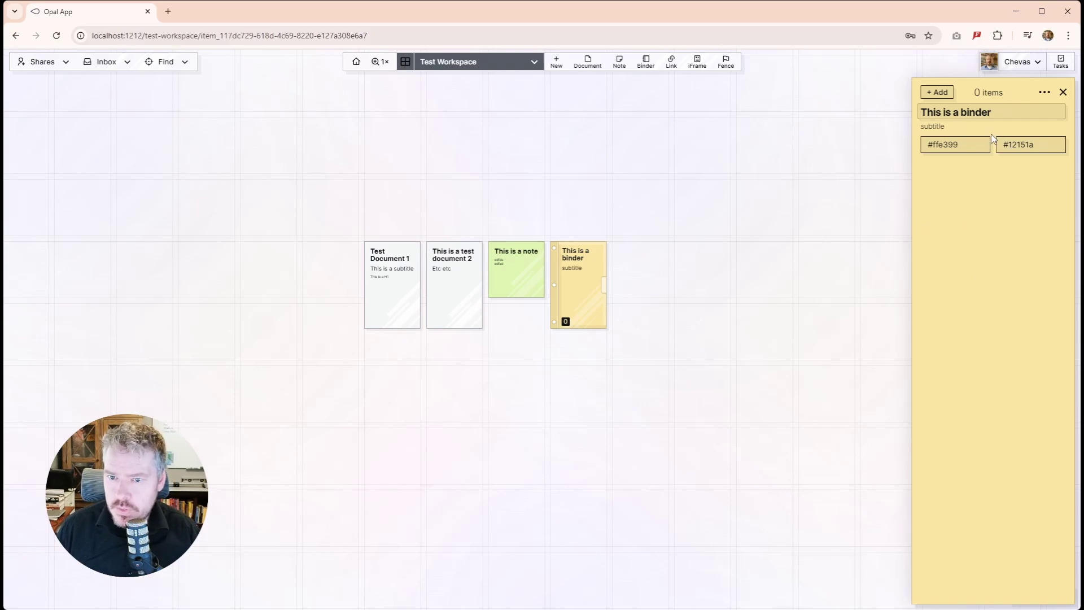
{"action": "left_click", "coordinate": [962, 169]}
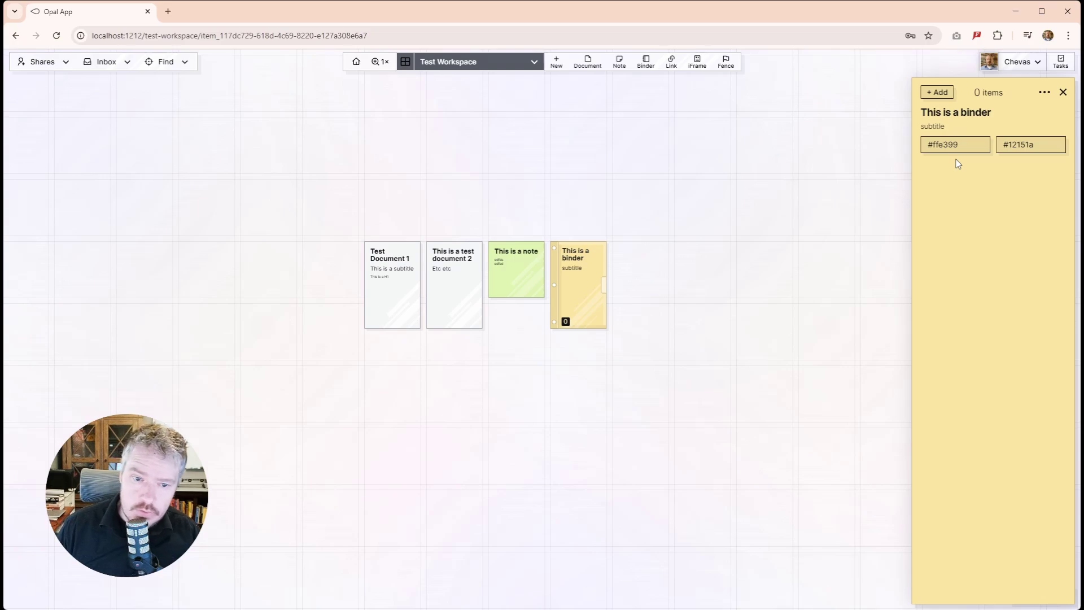
- Add "This is a test document 2" to the binder, then open it from the binder's contents and close it again
{"action": "left_click", "coordinate": [936, 93]}
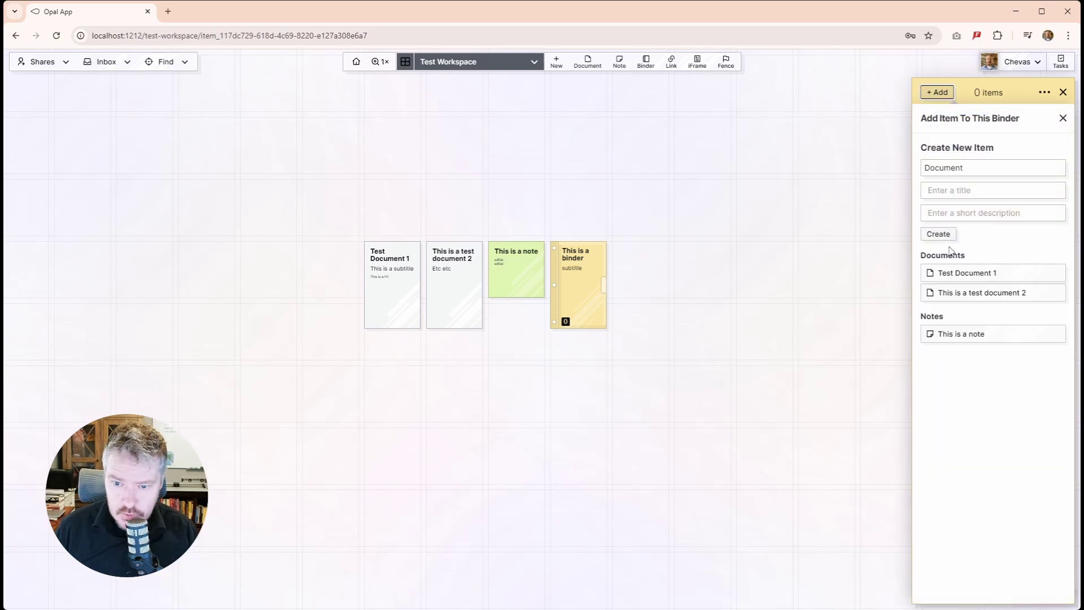
{"action": "left_click", "coordinate": [1062, 118]}
{"action": "left_click_drag", "start_coordinate": [460, 279], "coordinate": [585, 278]}
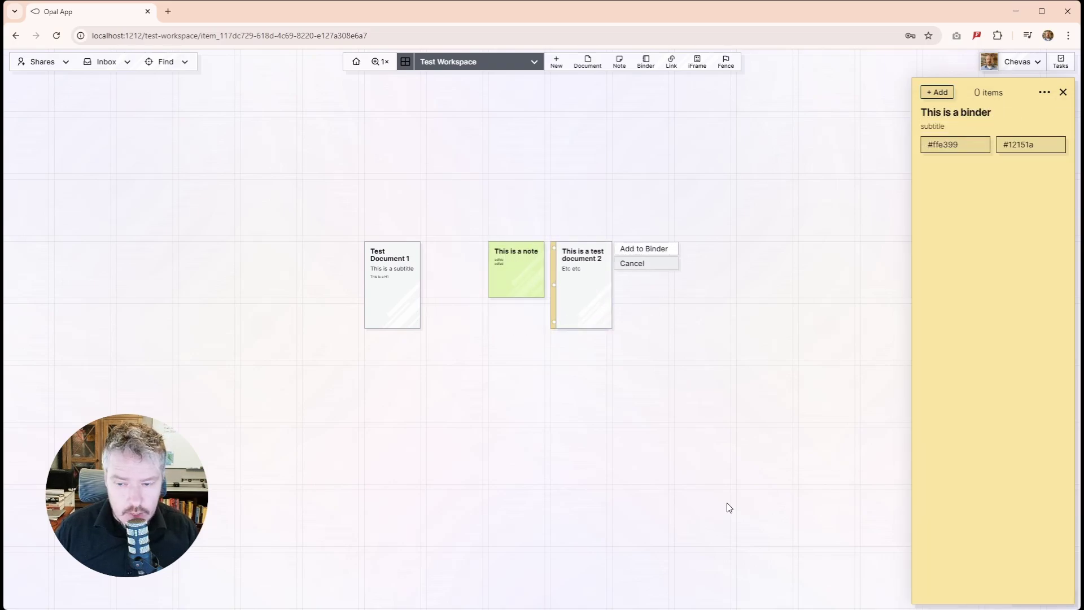
{"action": "left_click", "coordinate": [647, 250]}
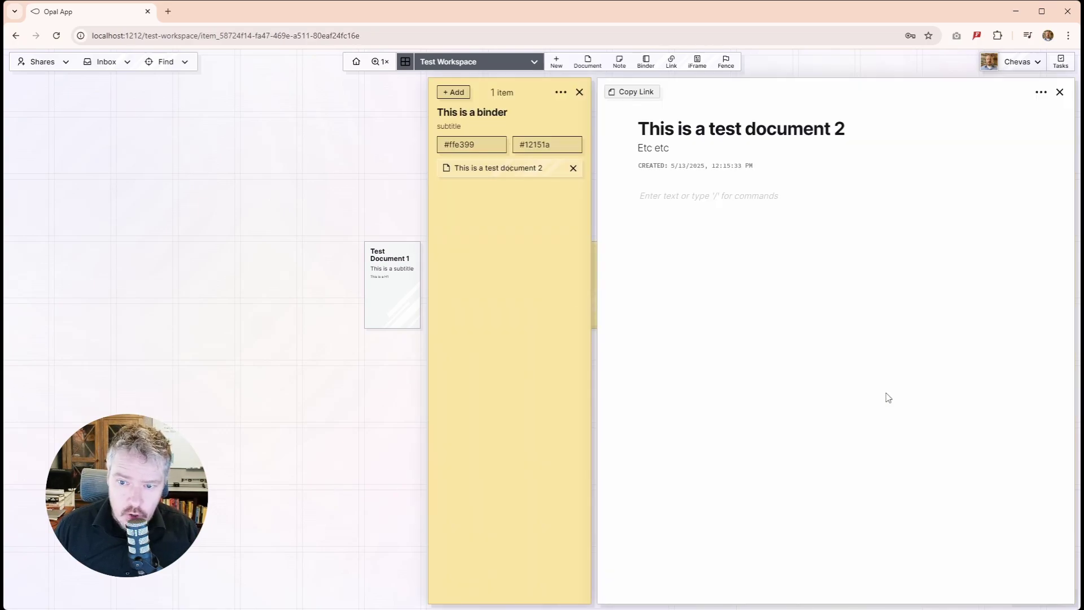
{"action": "left_click", "coordinate": [987, 175]}
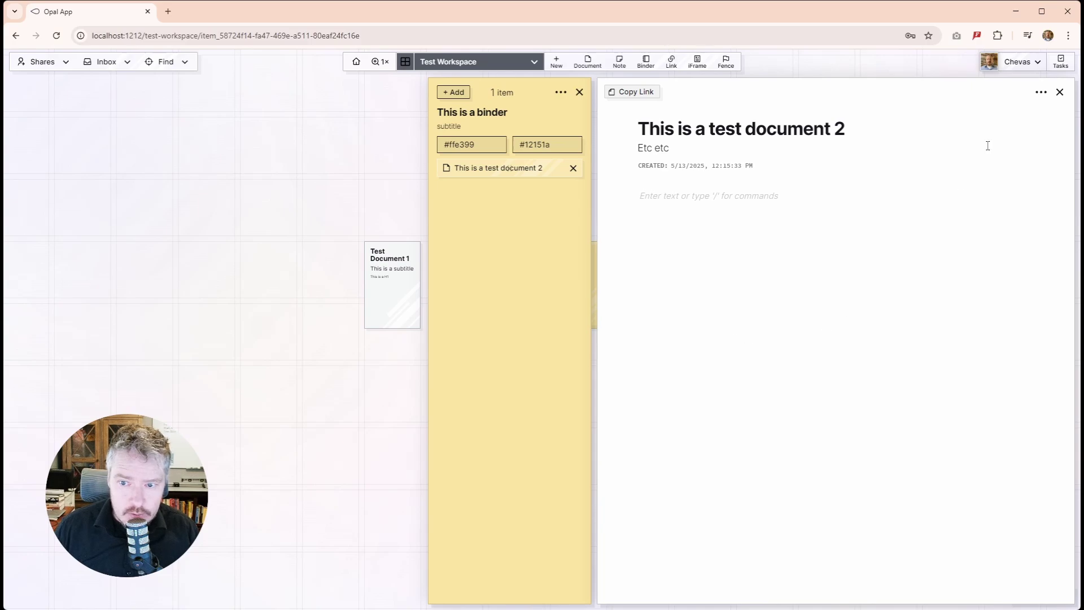
{"action": "left_click", "coordinate": [1060, 92]}
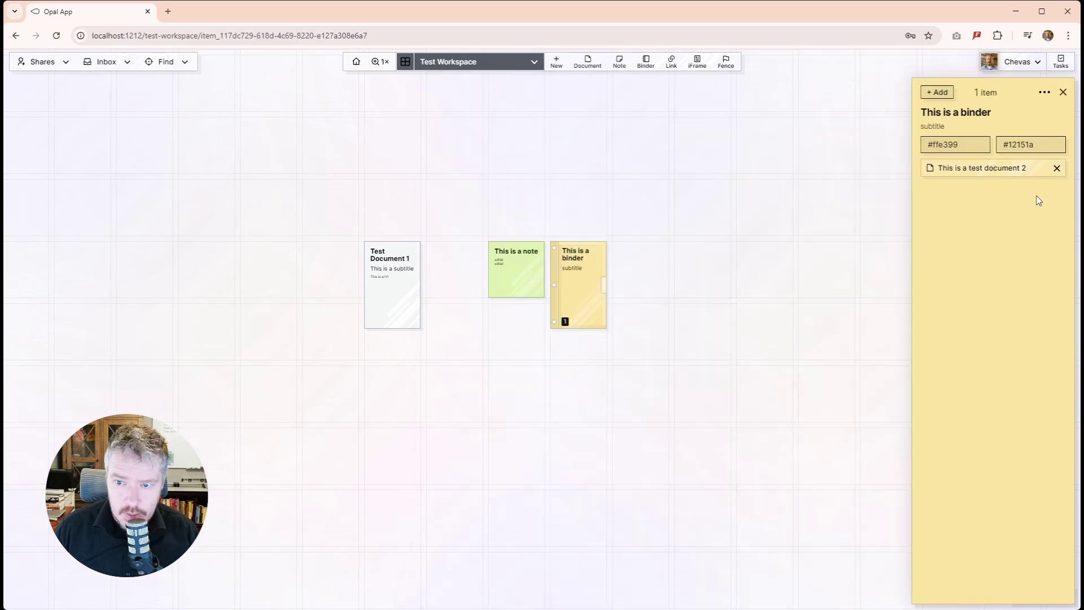
- Remove "This is a test document 2" from the binder, place it back between Test Document 1 and the note, and close the binder
{"action": "left_click", "coordinate": [1057, 170]}
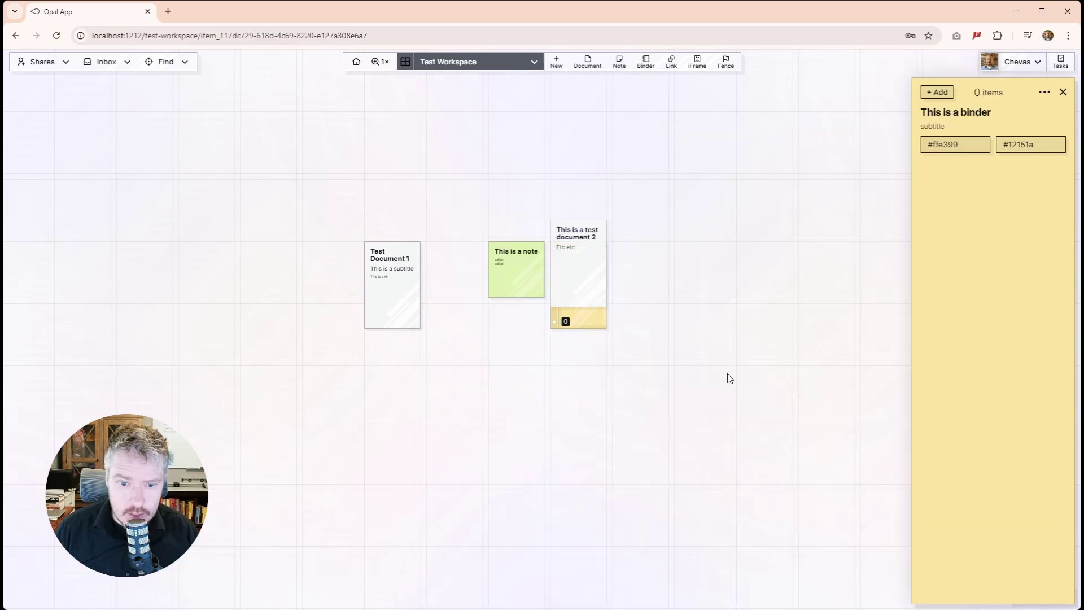
{"action": "left_click_drag", "start_coordinate": [587, 266], "coordinate": [461, 289]}
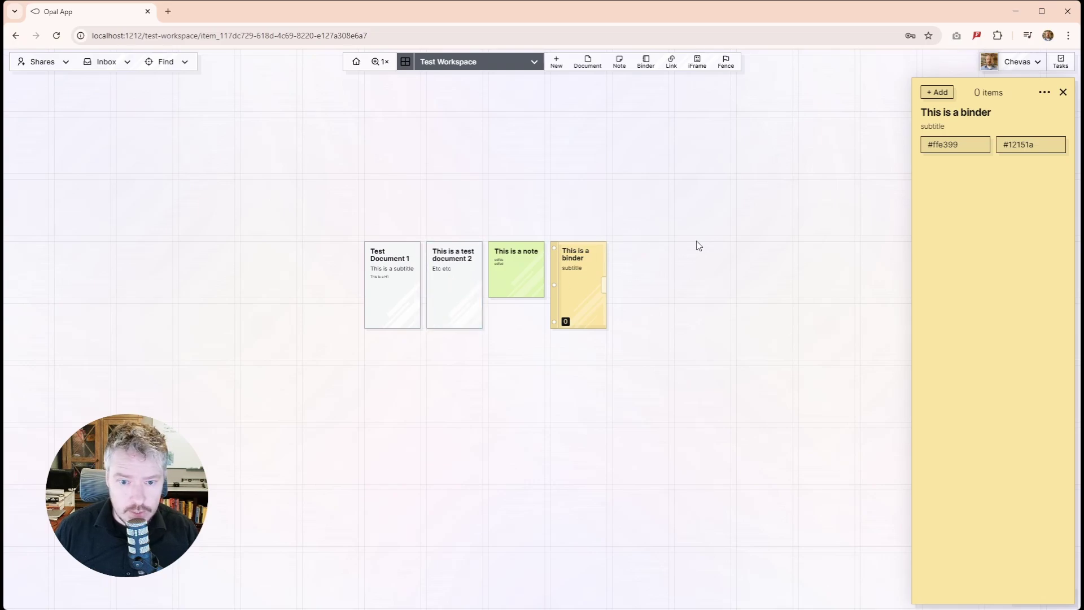
{"action": "left_click", "coordinate": [1063, 93]}
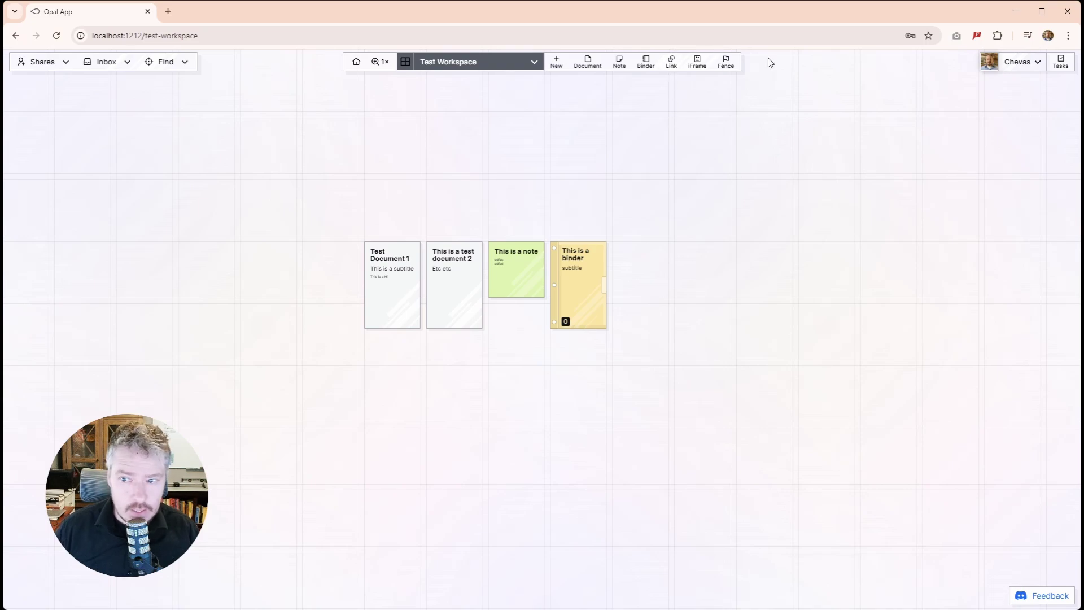
{"action": "left_click", "coordinate": [552, 64]}
{"action": "left_click", "coordinate": [597, 99]}
{"action": "left_click", "coordinate": [600, 162]}
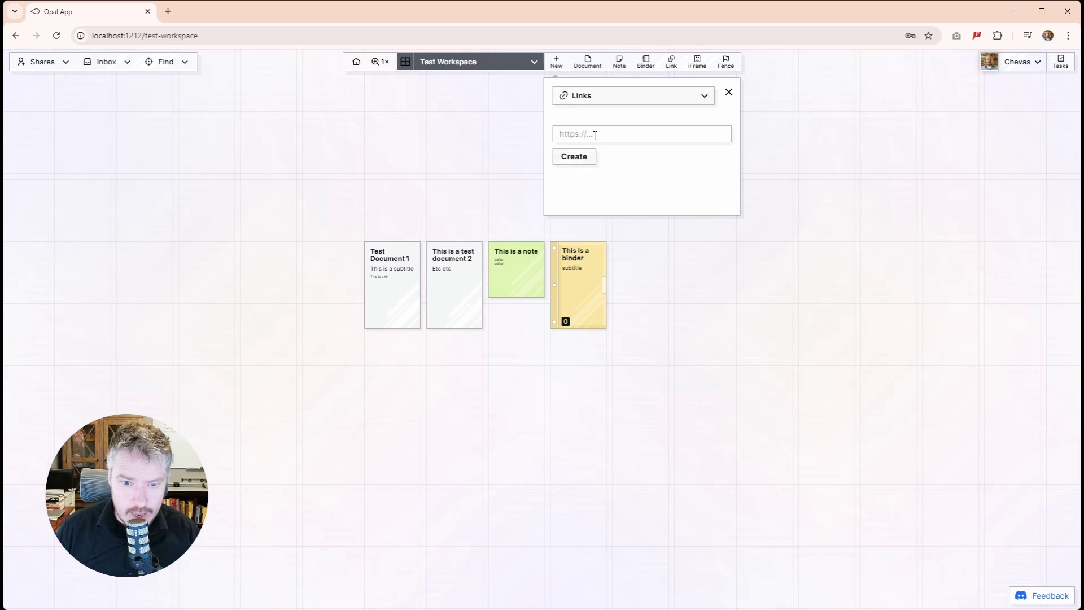
{"action": "left_click", "coordinate": [594, 131]}
{"action": "type", "text": "https://opalrecall.com"}
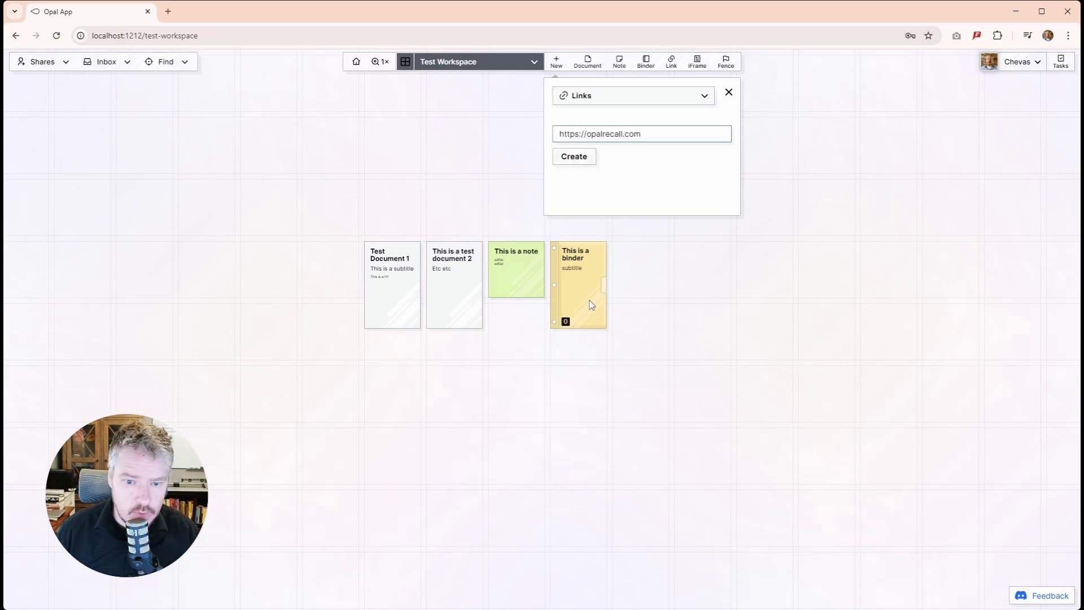
{"action": "key", "text": "Return"}
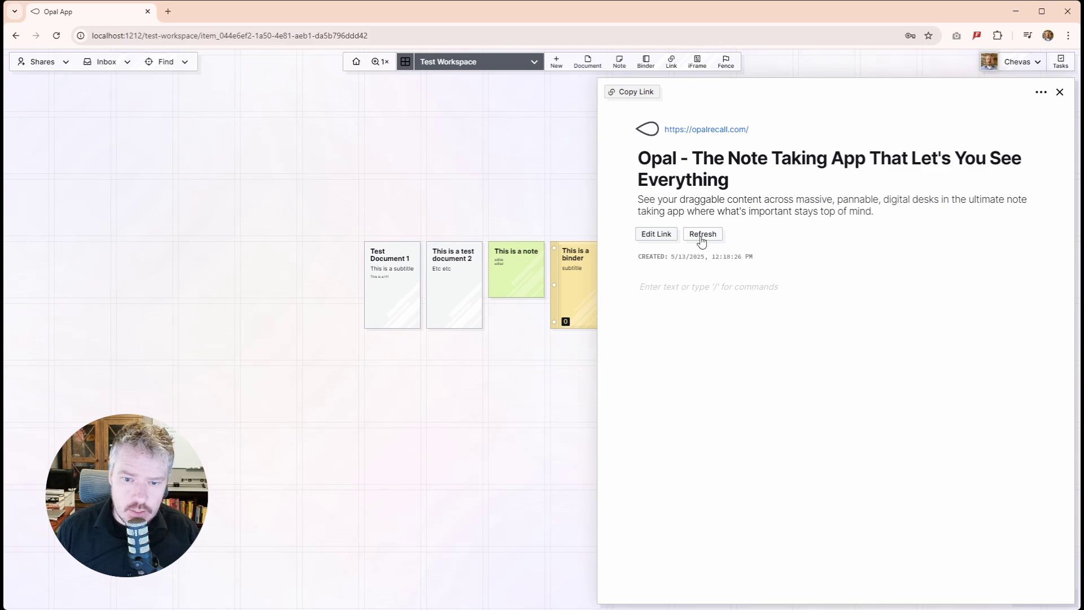
- Enter the body lines "fsdfsd", "dsfsdf" and "ssdfsd" in the link item and place its card immediately left of Test Document 1
{"action": "left_click", "coordinate": [650, 235]}
{"action": "left_click", "coordinate": [716, 168]}
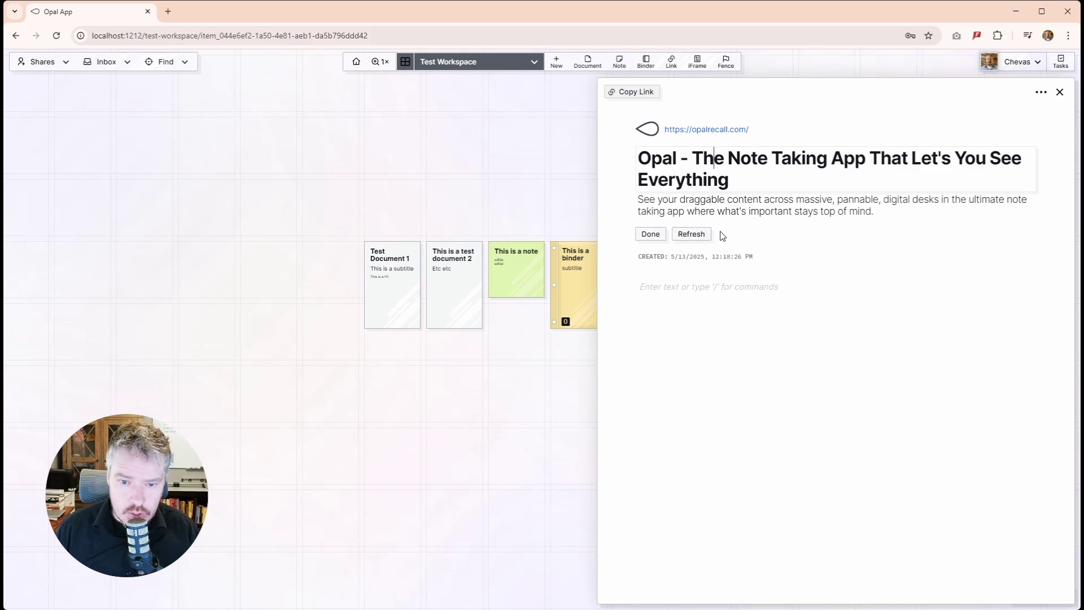
{"action": "left_click", "coordinate": [675, 285]}
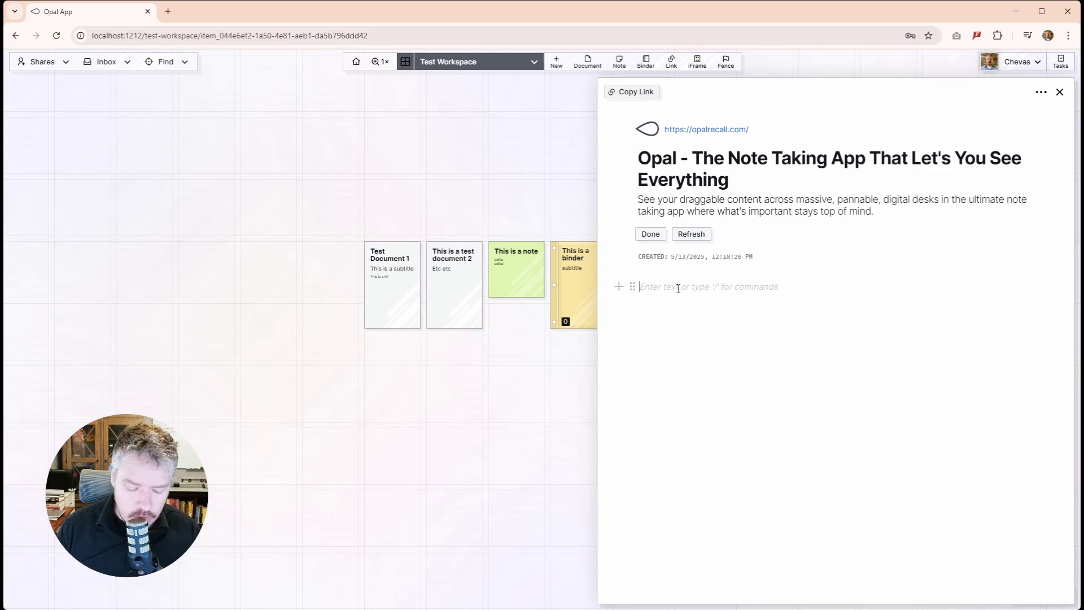
{"action": "type", "text": "fsdfsd"}
{"action": "key", "text": "Return"}
{"action": "type", "text": "dsfsdf"}
{"action": "key", "text": "Return"}
{"action": "type", "text": "s"}
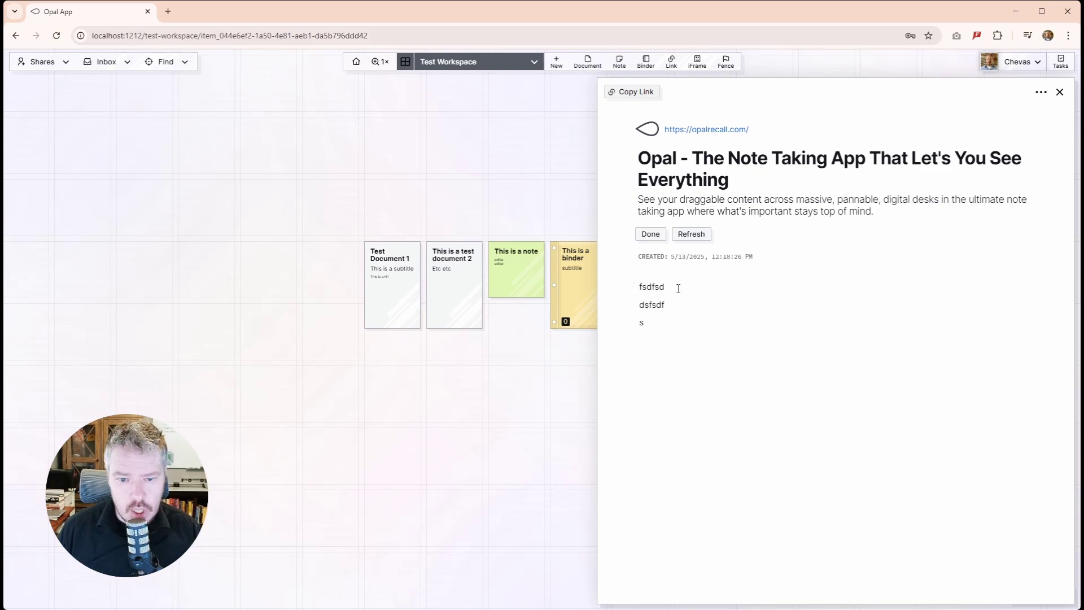
{"action": "type", "text": "sdfsd"}
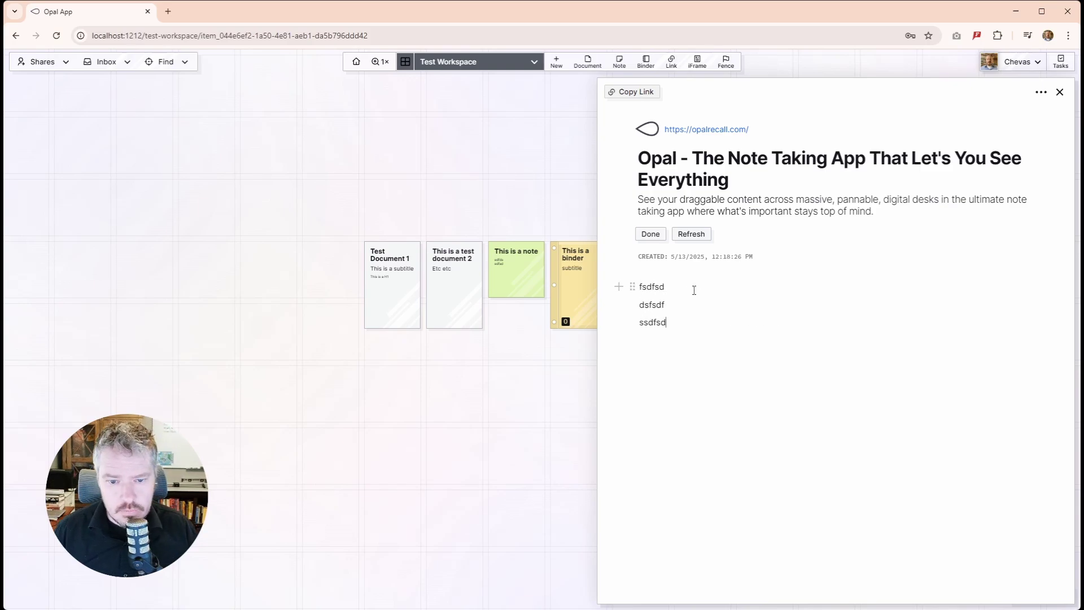
{"action": "left_click", "coordinate": [1060, 92]}
{"action": "left_click_drag", "start_coordinate": [665, 308], "coordinate": [333, 281]}
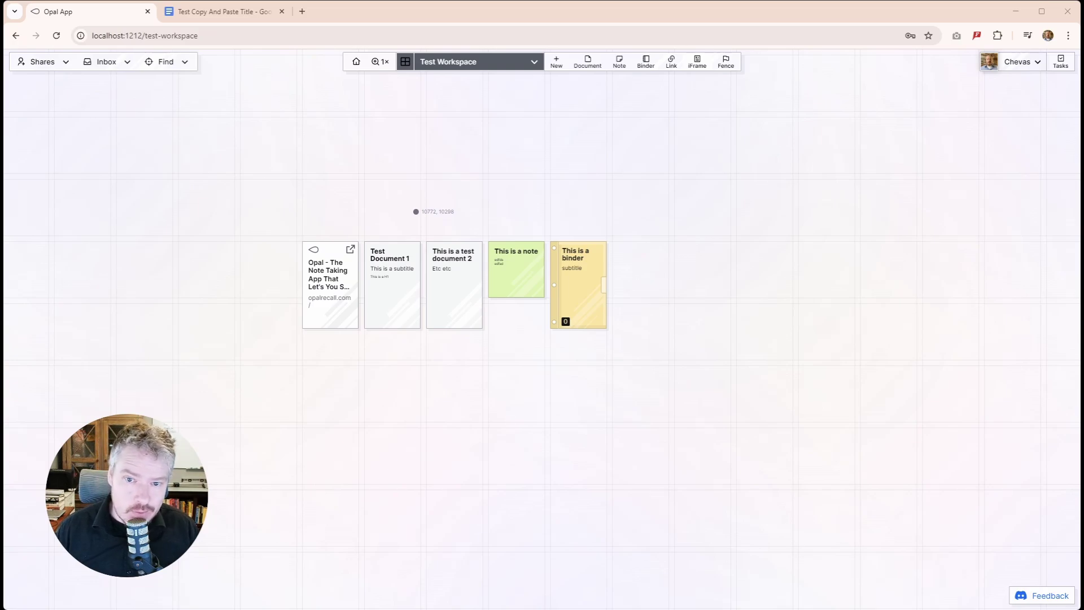
- Create an iFrame item from the copied Google Docs URL and place its card directly below the Opal link and Test Document 1
{"action": "left_click", "coordinate": [556, 62]}
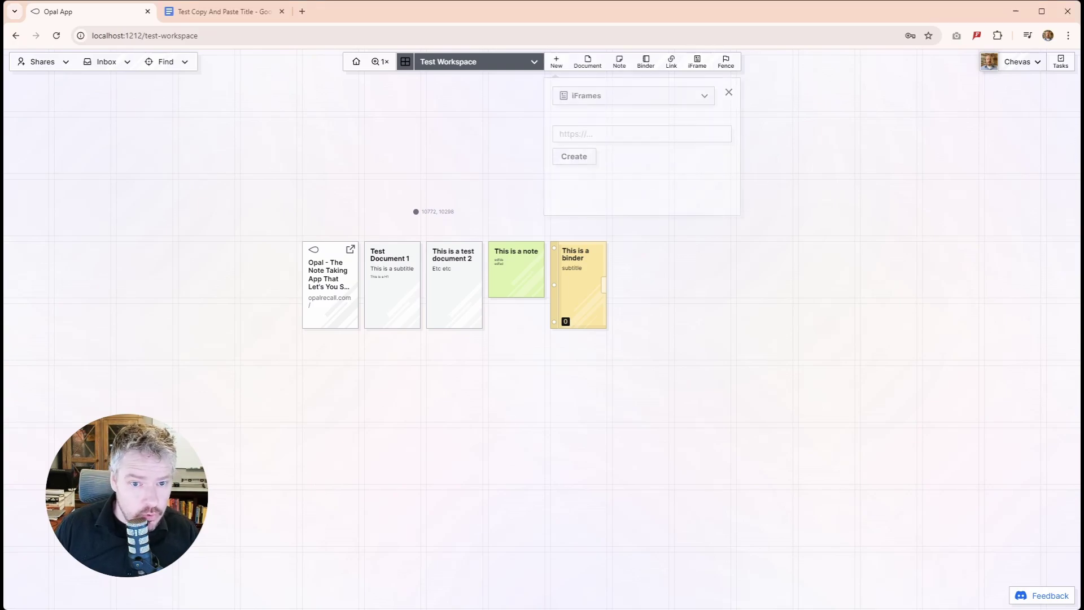
{"action": "left_click", "coordinate": [597, 130]}
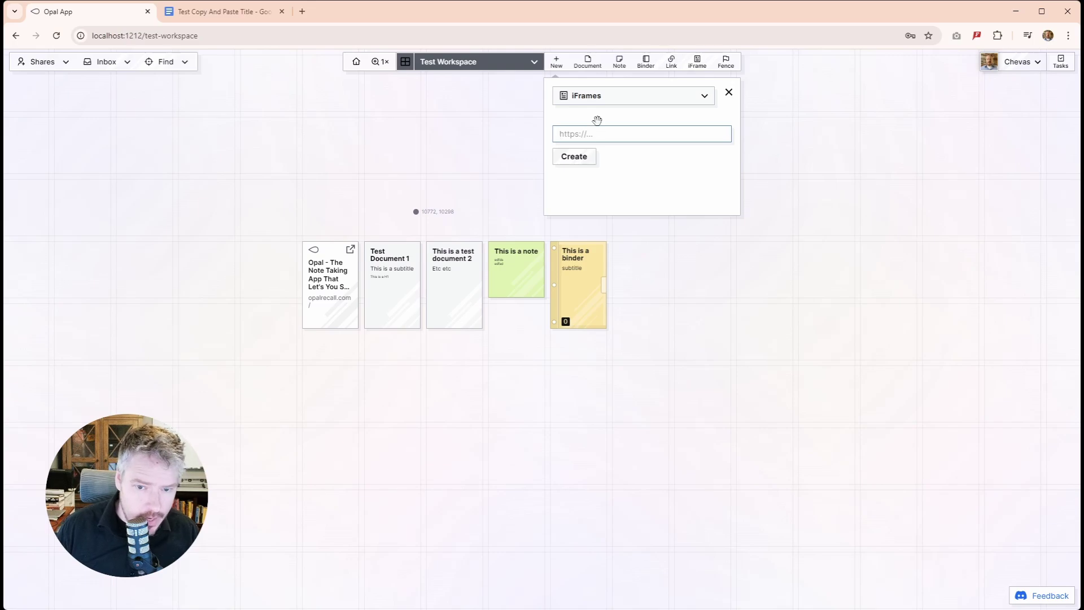
{"action": "key", "text": "ctrl+v"}
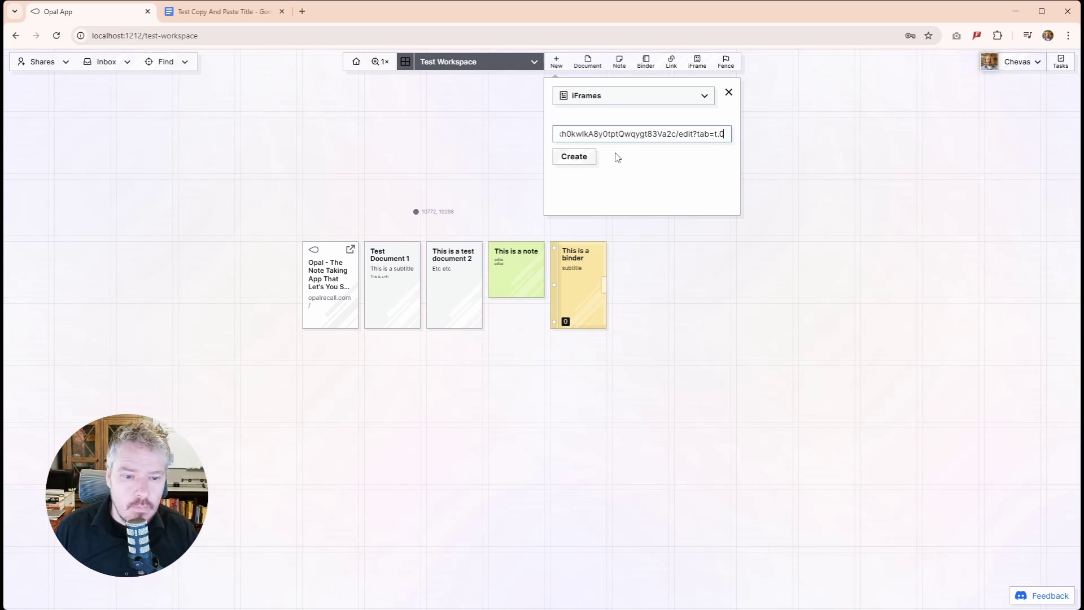
{"action": "left_click", "coordinate": [576, 161]}
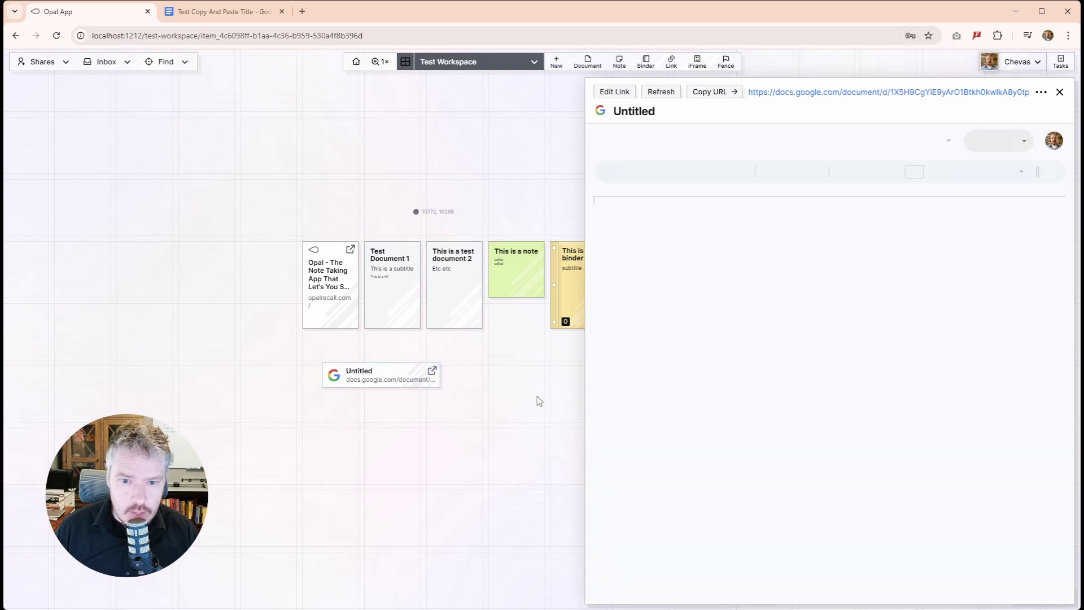
{"action": "left_click_drag", "start_coordinate": [384, 379], "coordinate": [364, 352]}
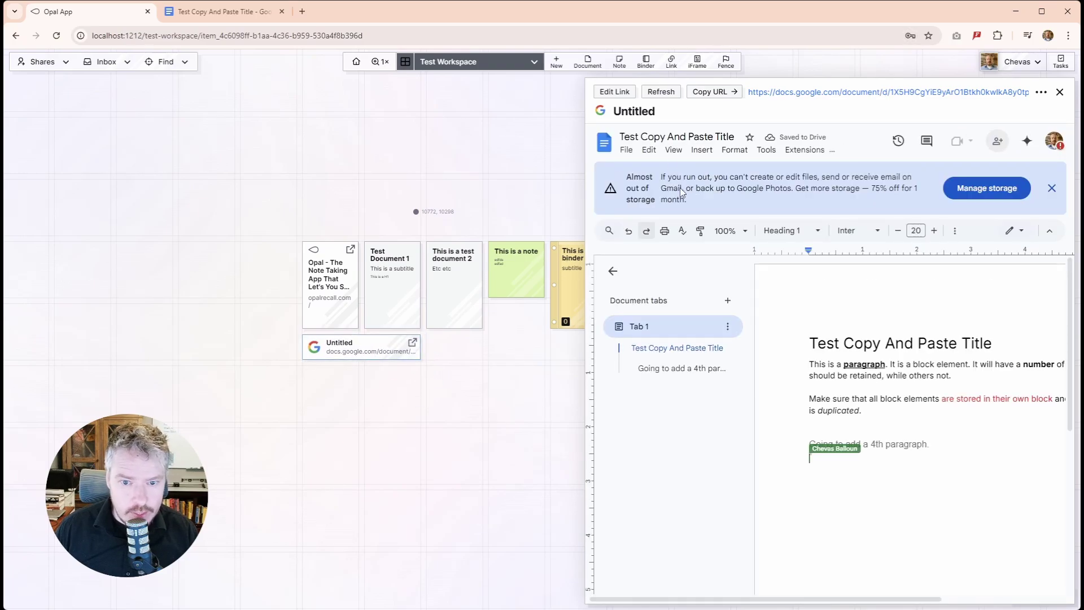
- Title the iFrame item "Test Docuemtn"
{"action": "double_click", "coordinate": [637, 111]}
{"action": "type", "text": "Tes"}
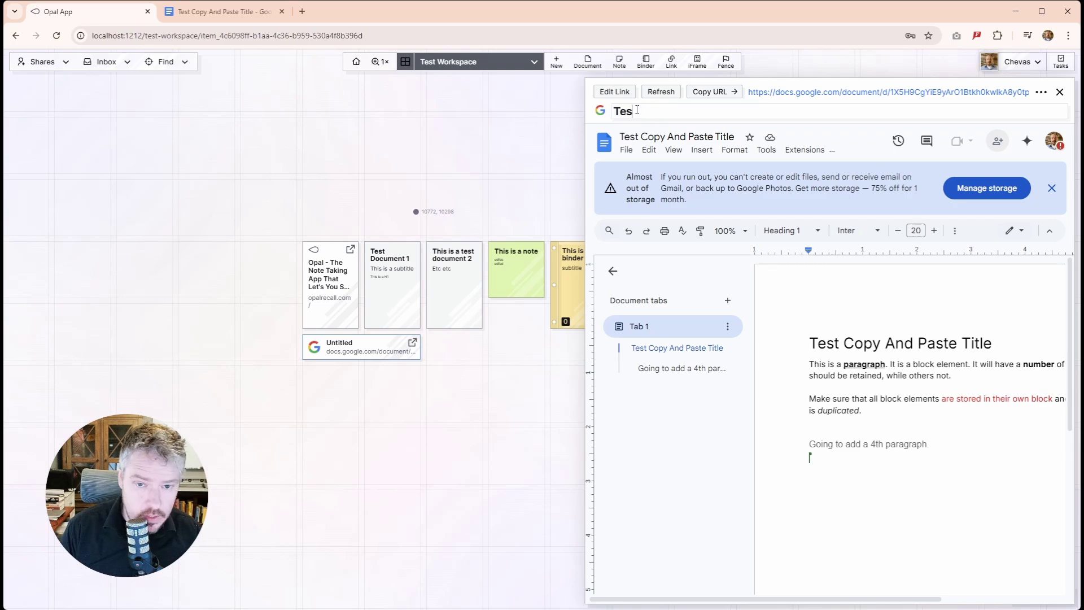
{"action": "type", "text": "t Docu"}
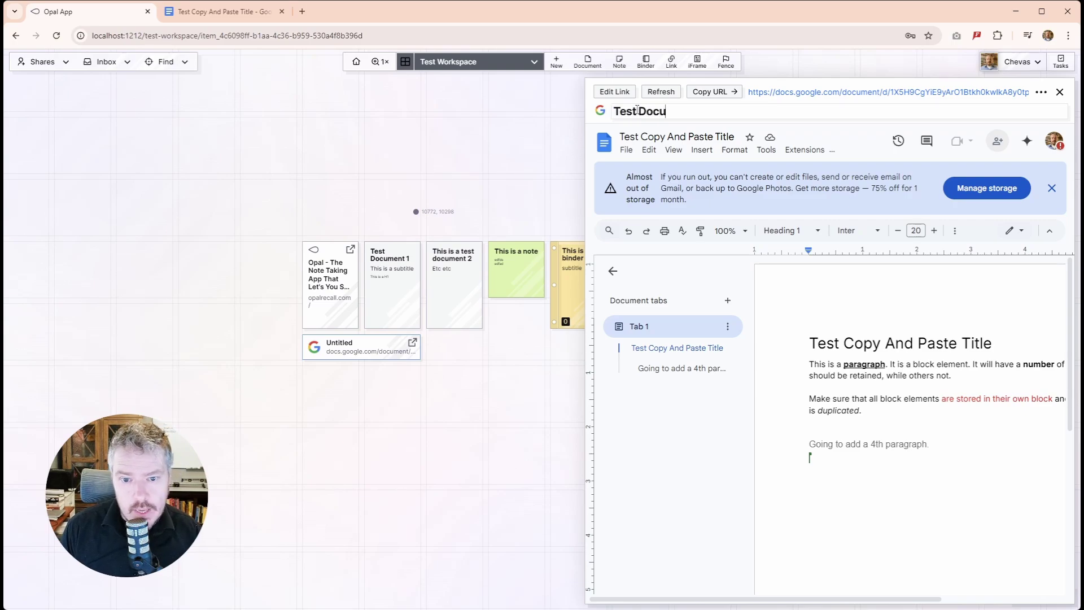
{"action": "type", "text": "e"}
{"action": "key", "text": "BackSpace"}
{"action": "type", "text": "mtn"}
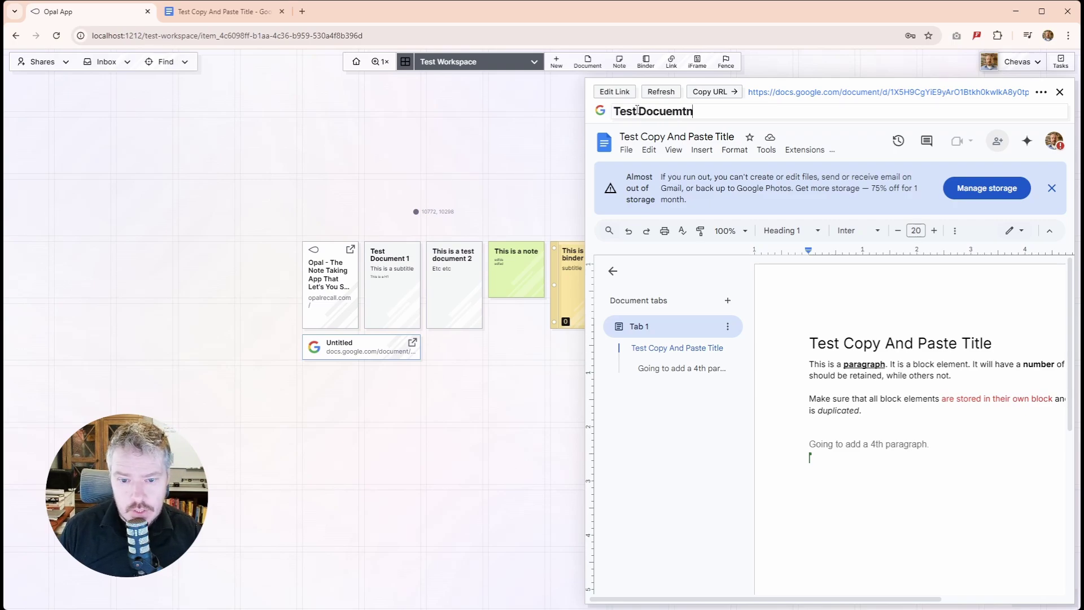
- Hide the document tabs outline and dismiss the storage notice in the embedded Google document
{"action": "left_click", "coordinate": [613, 273]}
{"action": "left_click", "coordinate": [1051, 188]}
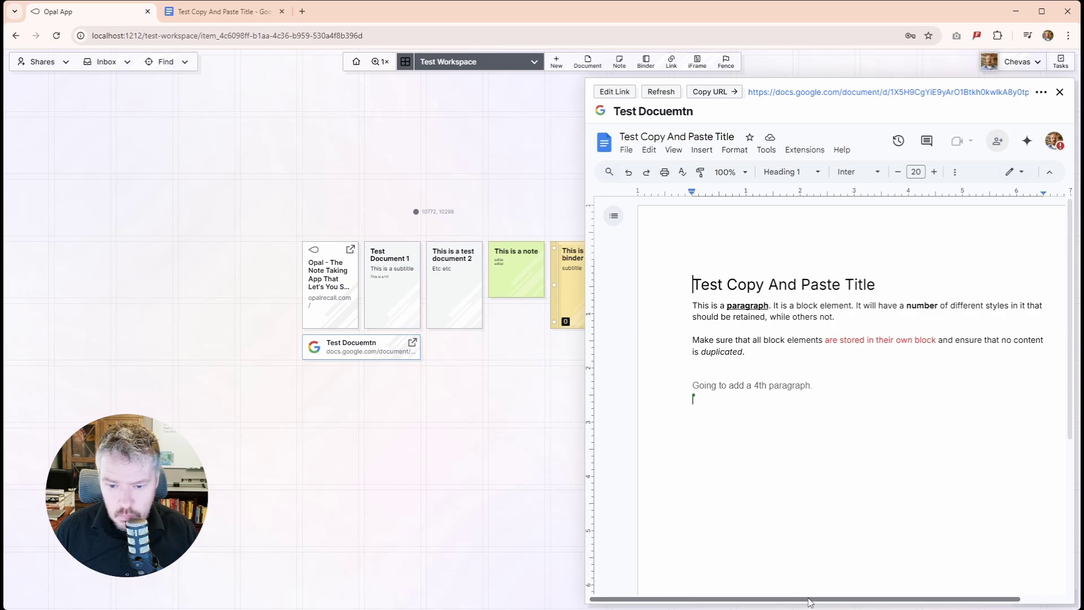
{"action": "left_click_drag", "start_coordinate": [812, 601], "coordinate": [848, 602]}
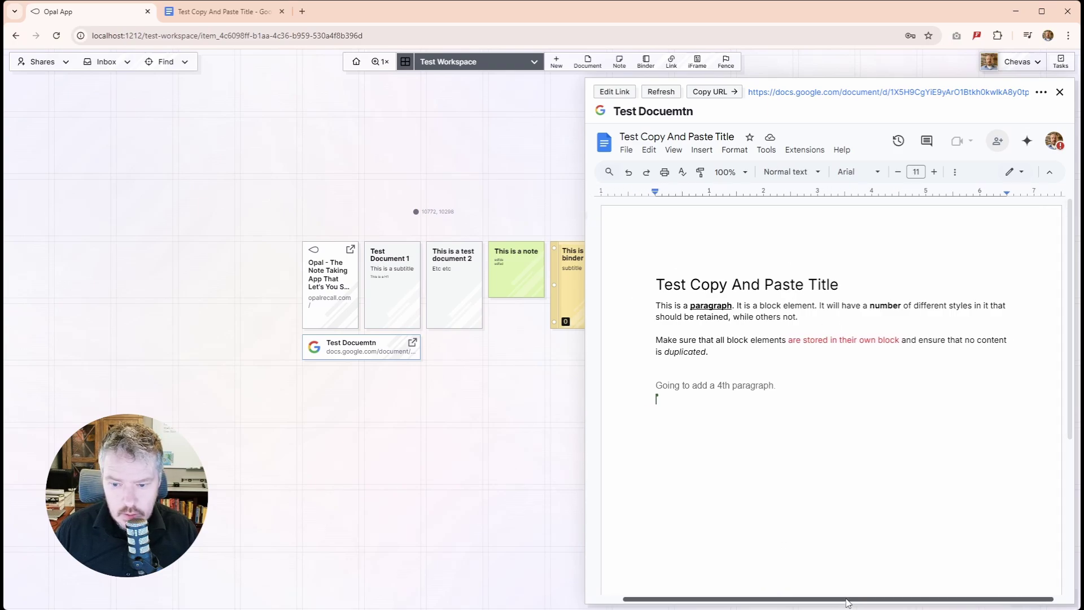
- Toggle the iFrame item to full width and look through the embedded document
{"action": "left_click", "coordinate": [1041, 94]}
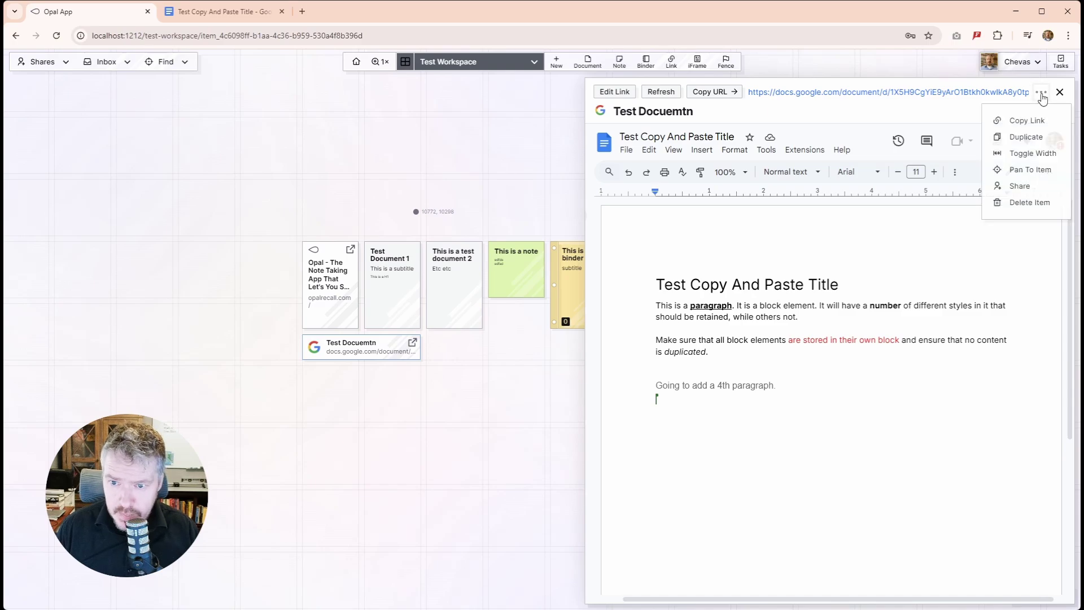
{"action": "left_click", "coordinate": [1035, 153]}
{"action": "scroll", "coordinate": [499, 333], "scroll_direction": "down", "scroll_amount": 3}
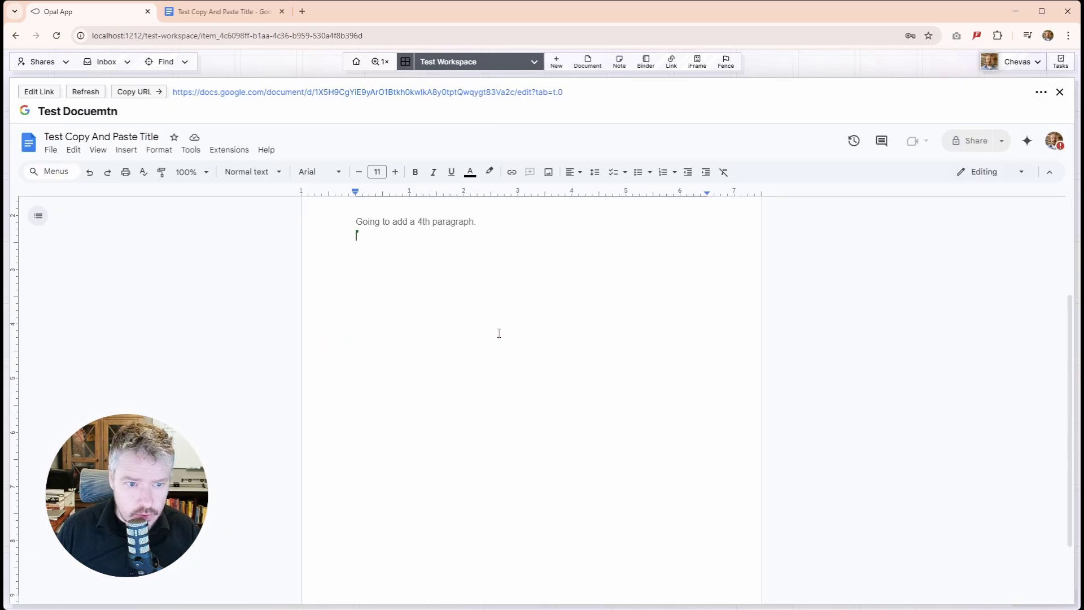
{"action": "scroll", "coordinate": [498, 332], "scroll_direction": "up", "scroll_amount": 3}
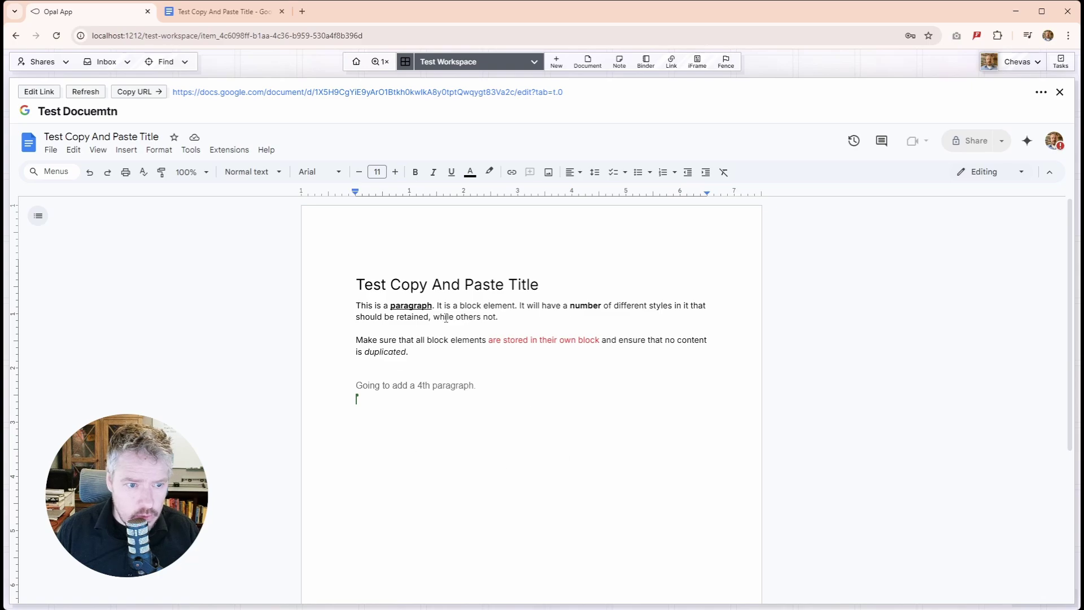
- Correct the iFrame item's title to "Test Document"
{"action": "left_click", "coordinate": [87, 112]}
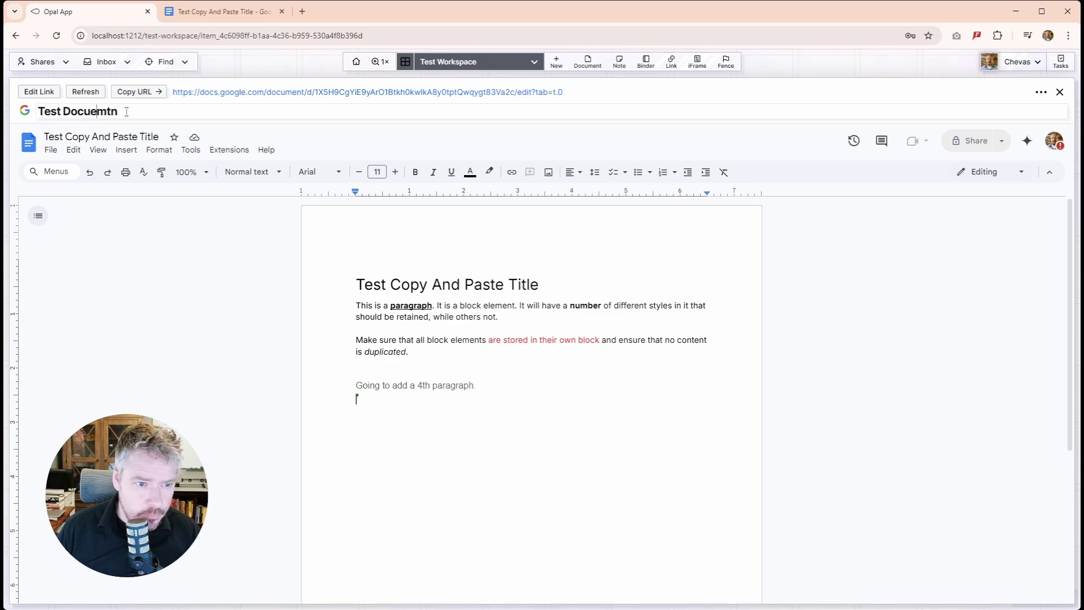
{"action": "left_click_drag", "start_coordinate": [119, 111], "coordinate": [92, 111]}
{"action": "type", "text": "ment"}
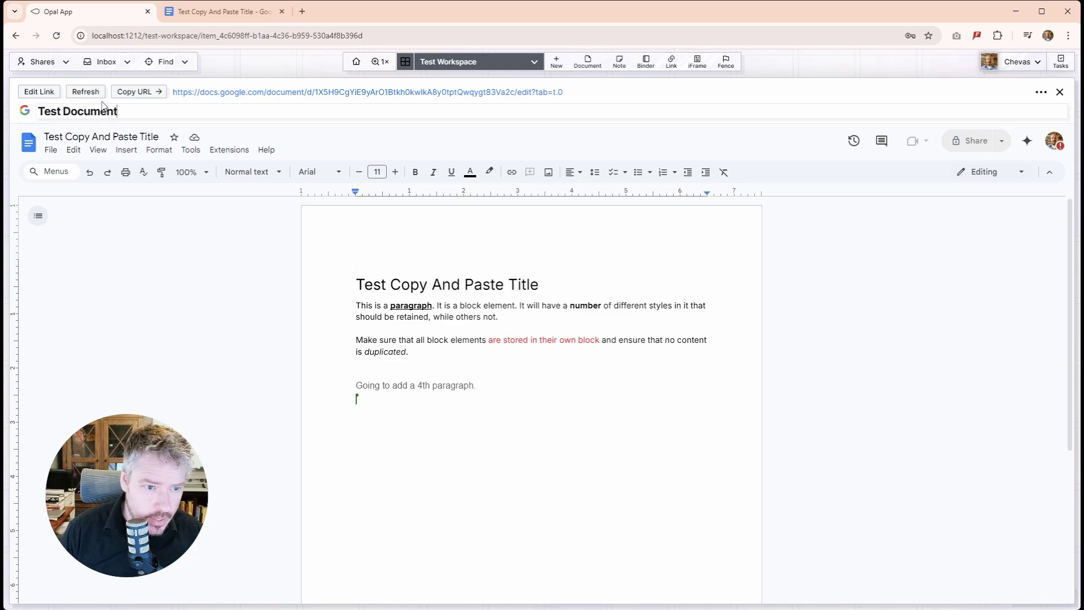
- Toggle the iFrame item back to its narrower width and close it to return to the canvas
{"action": "left_click", "coordinate": [1041, 92]}
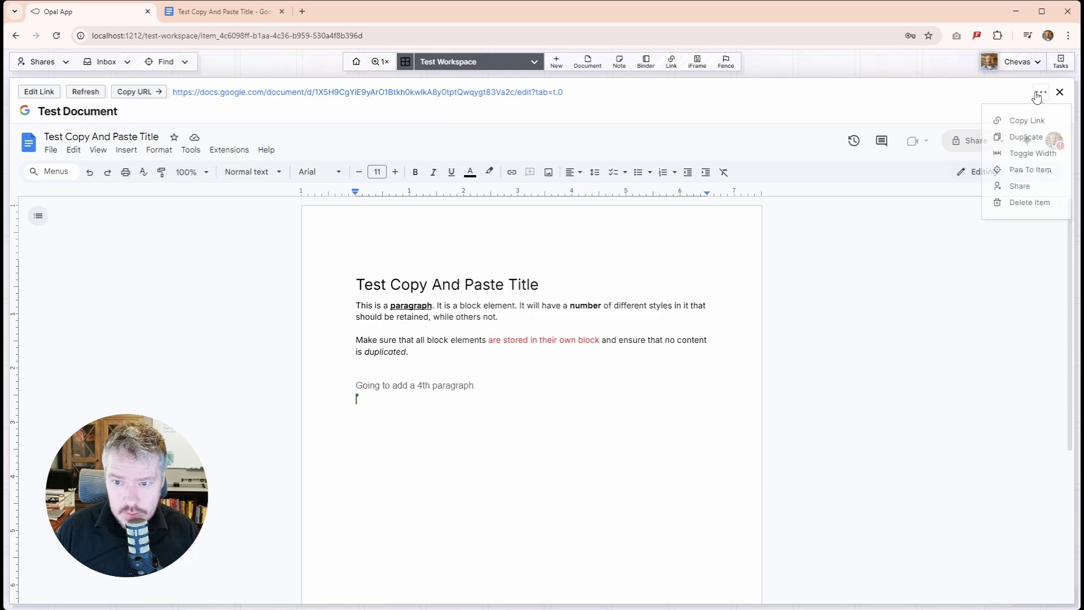
{"action": "left_click", "coordinate": [1032, 153]}
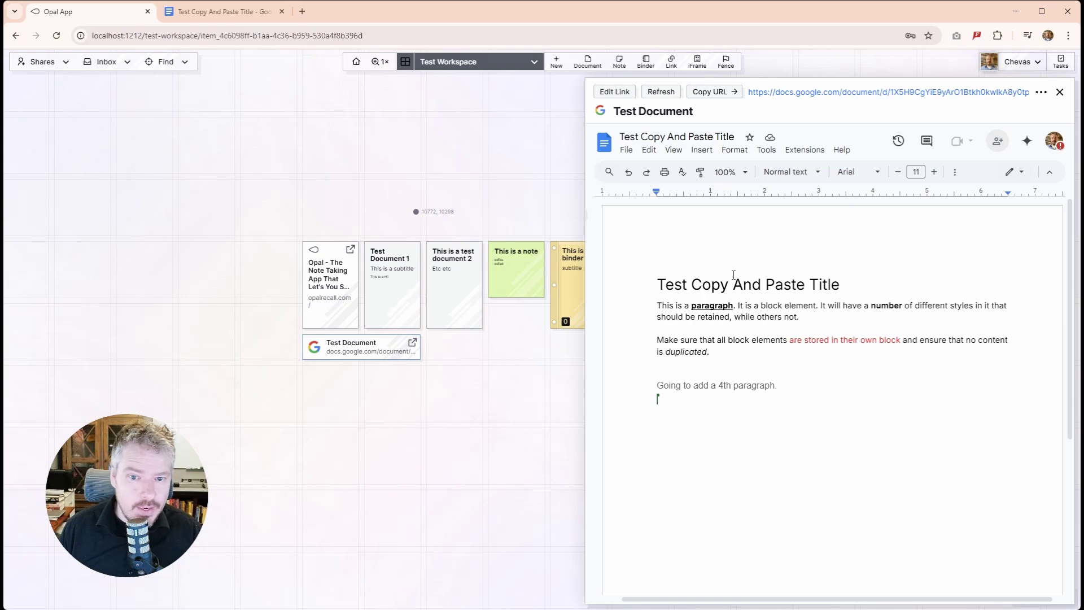
{"action": "left_click", "coordinate": [1059, 92]}
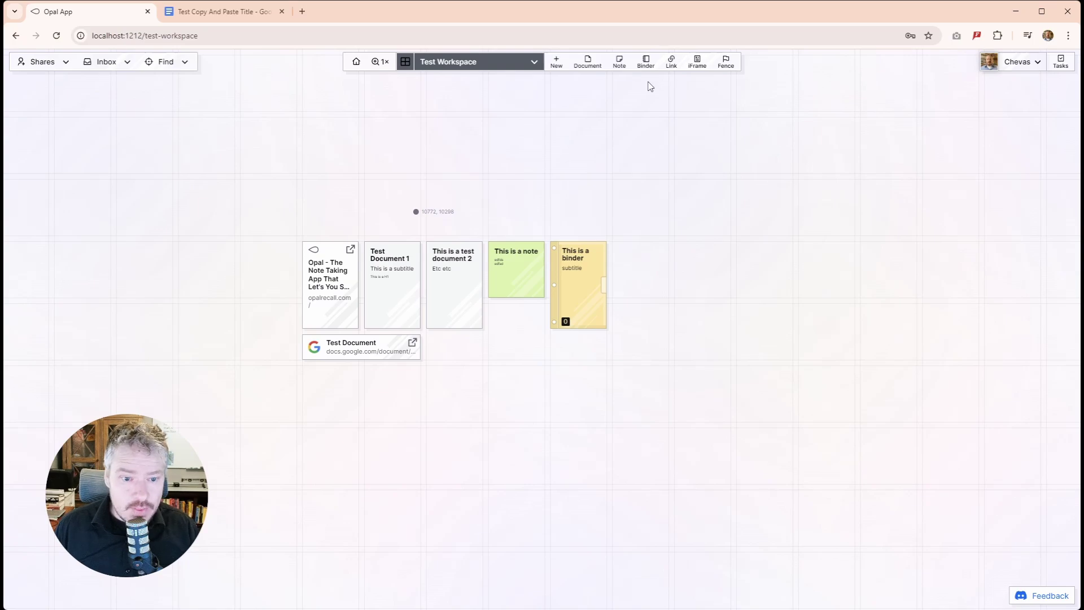
{"action": "left_click", "coordinate": [88, 269]}
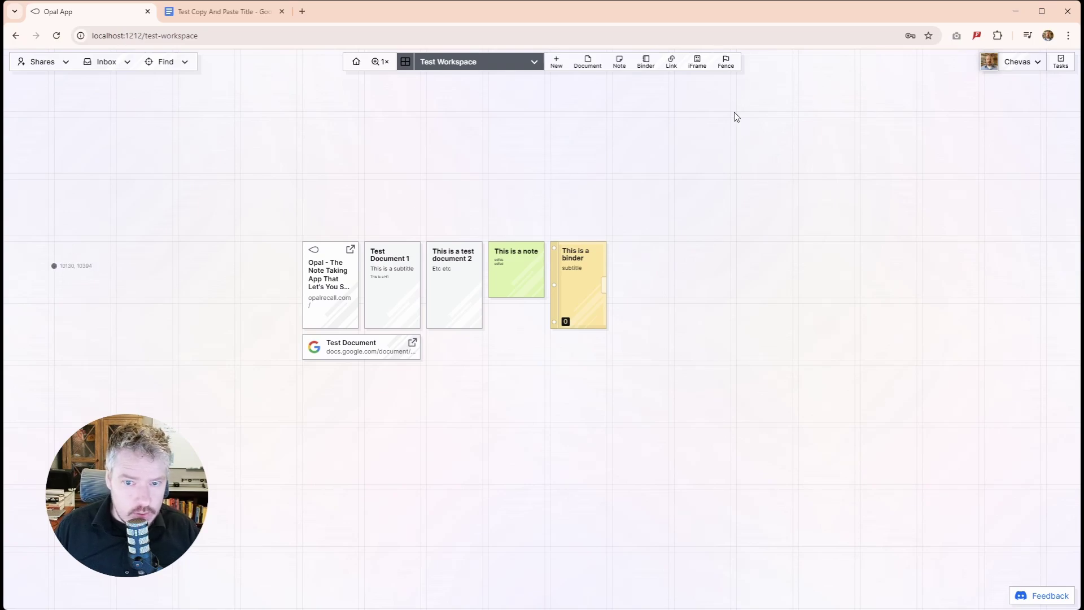
- Add a fence to the canvas with the title "Project 1" and the subtitle "Test"
{"action": "left_click", "coordinate": [726, 67]}
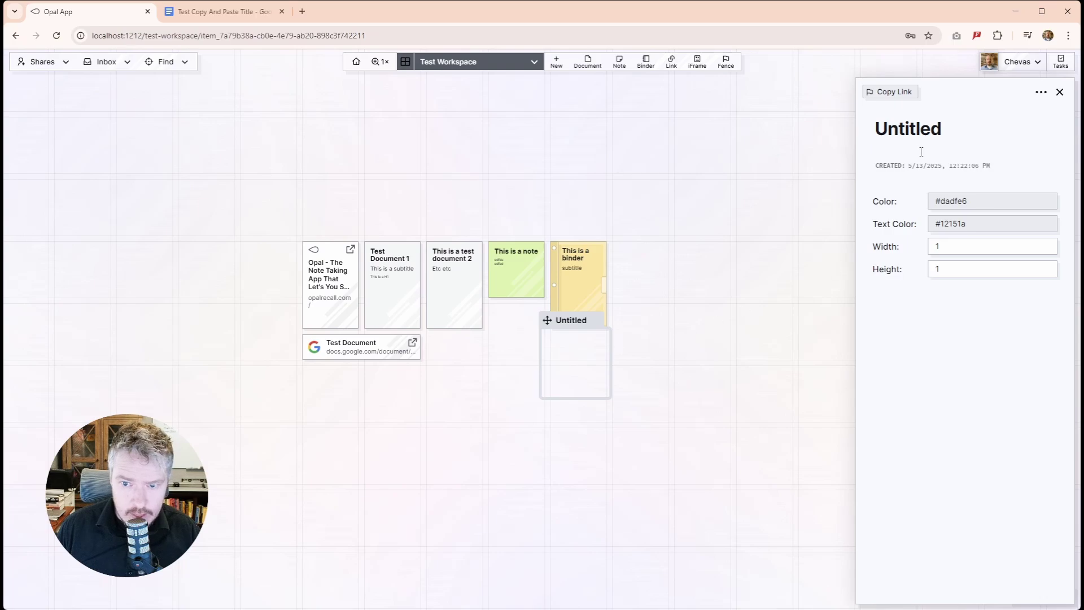
{"action": "double_click", "coordinate": [918, 129]}
{"action": "type", "text": "Work"}
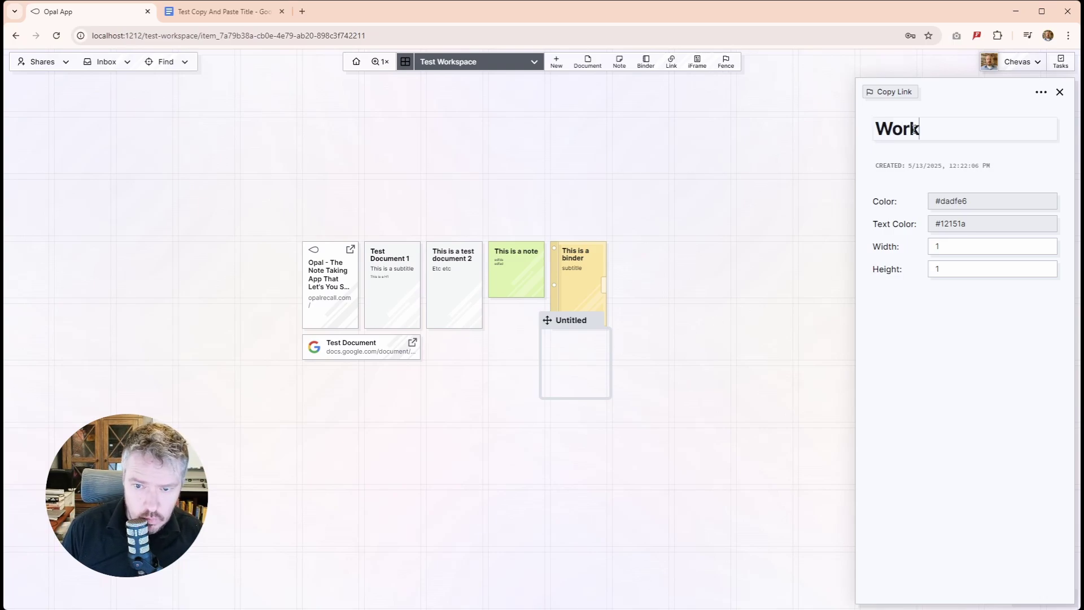
{"action": "double_click", "coordinate": [907, 128]}
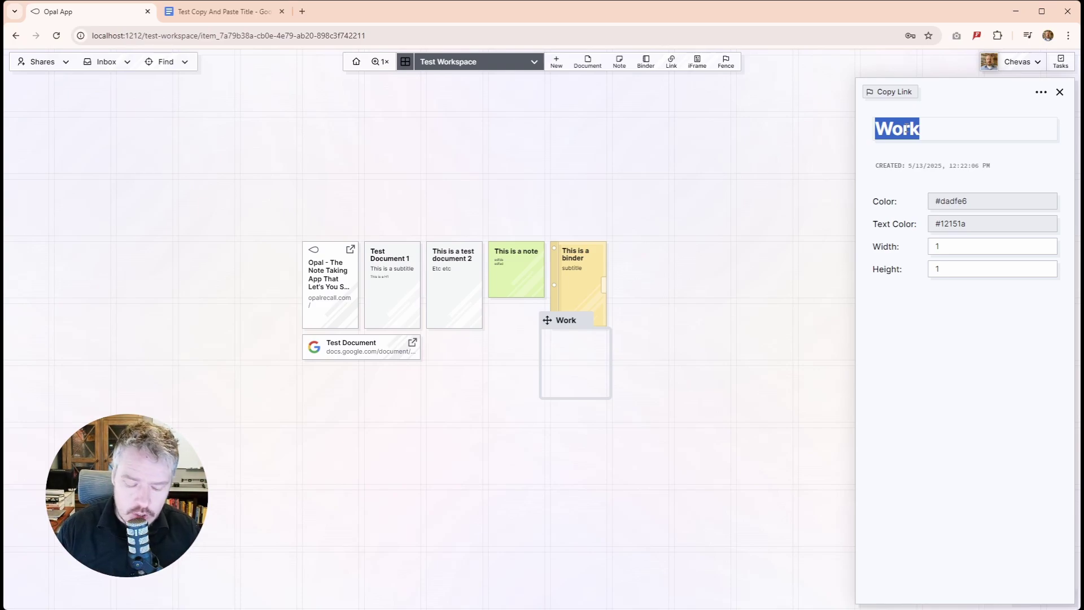
{"action": "type", "text": "Project 1"}
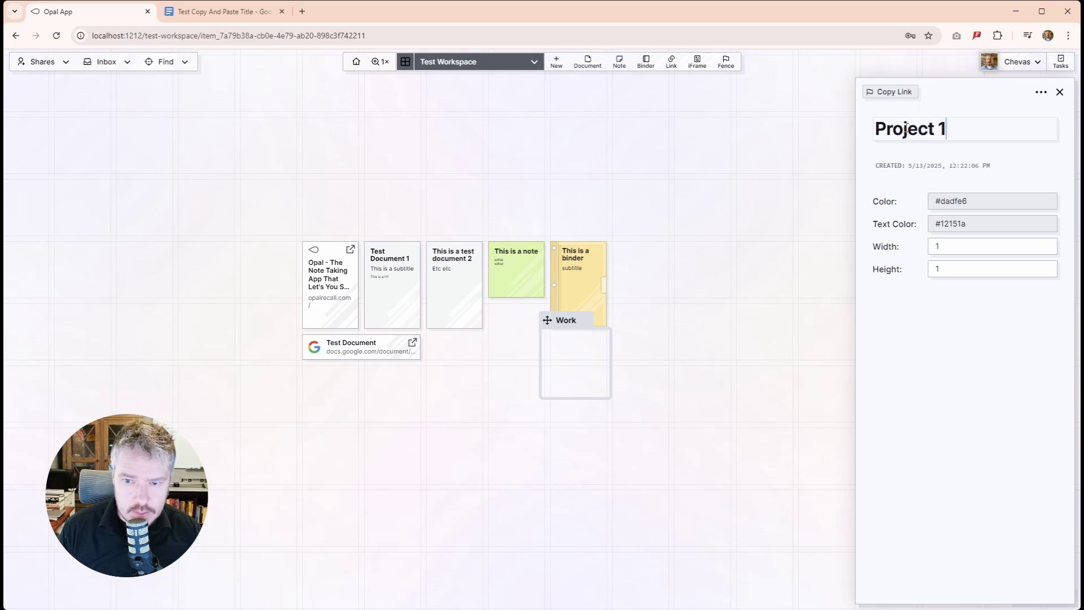
{"action": "key", "text": "Return"}
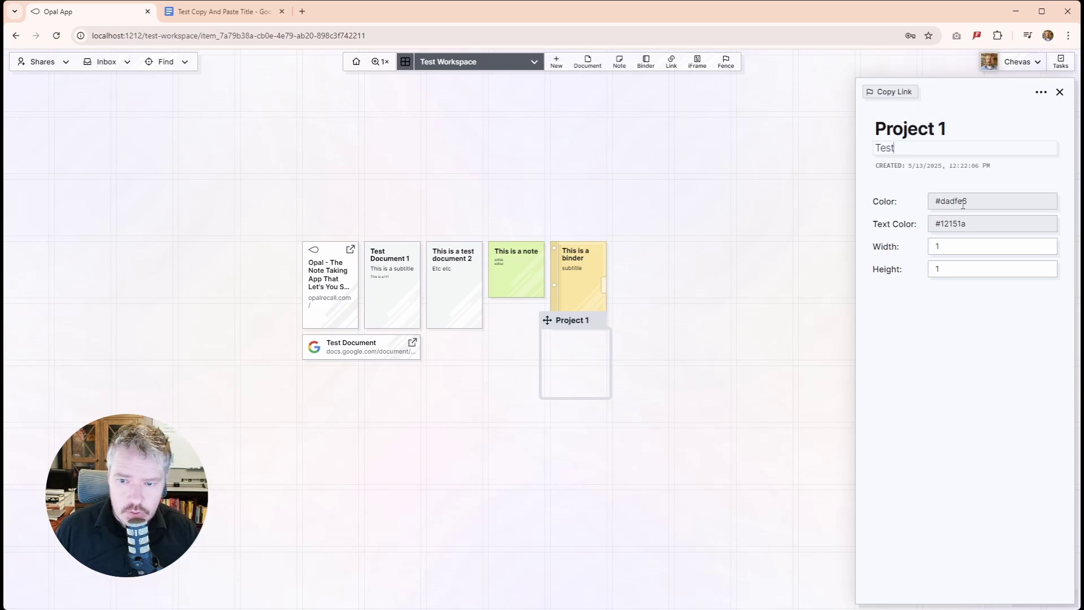
- Set the Project 1 fence's color to light blue, #b3e9ff
{"action": "left_click", "coordinate": [985, 203]}
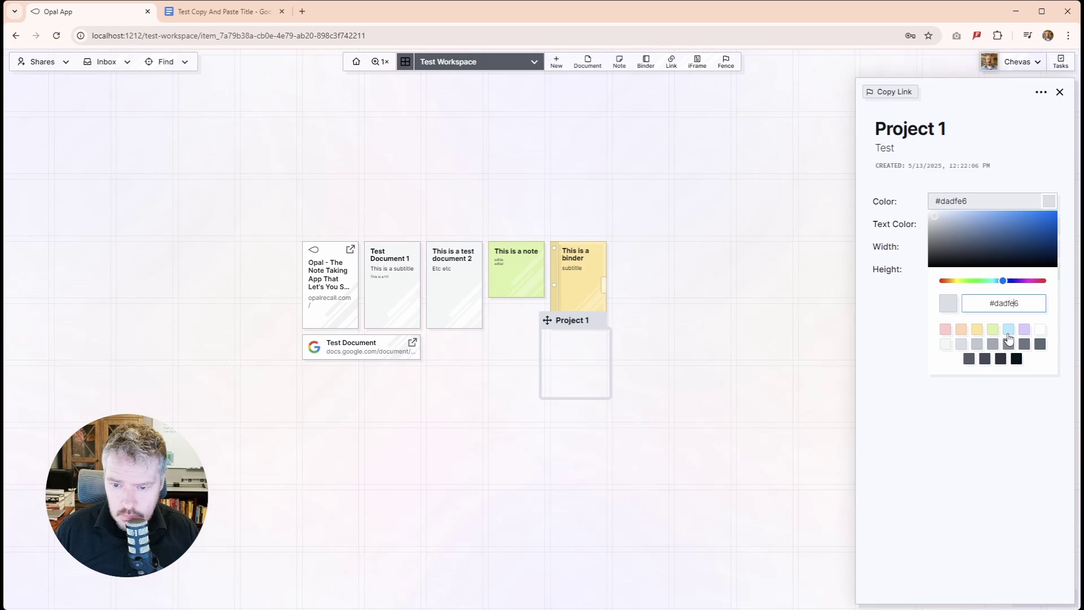
{"action": "left_click", "coordinate": [1009, 329]}
{"action": "left_click", "coordinate": [958, 198]}
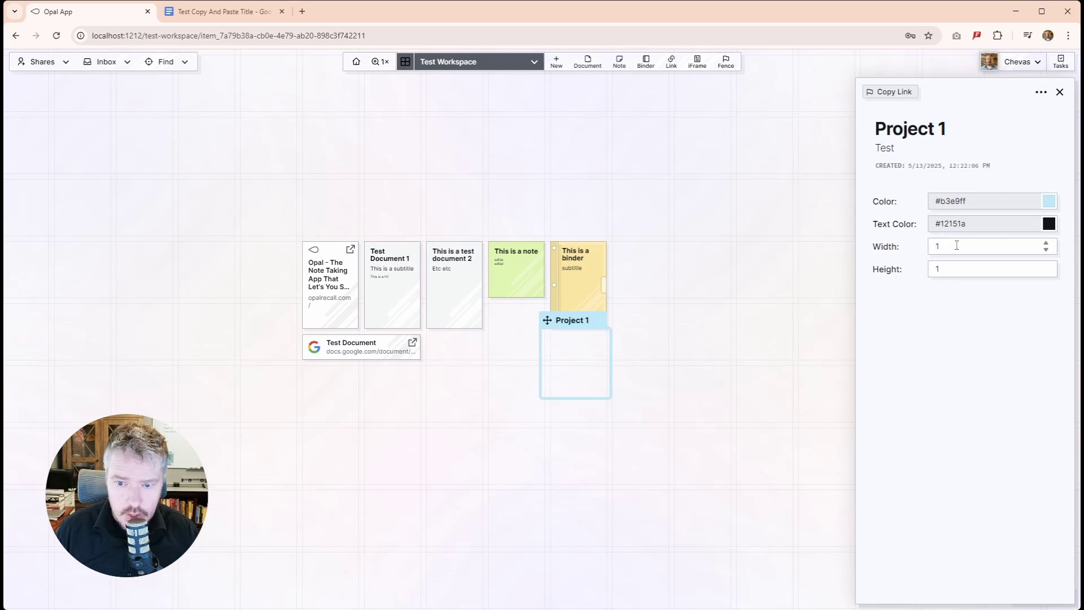
- Resize the fence to width 5 and height 2, and move it so it encloses all the canvas items
{"action": "left_click", "coordinate": [1046, 244]}
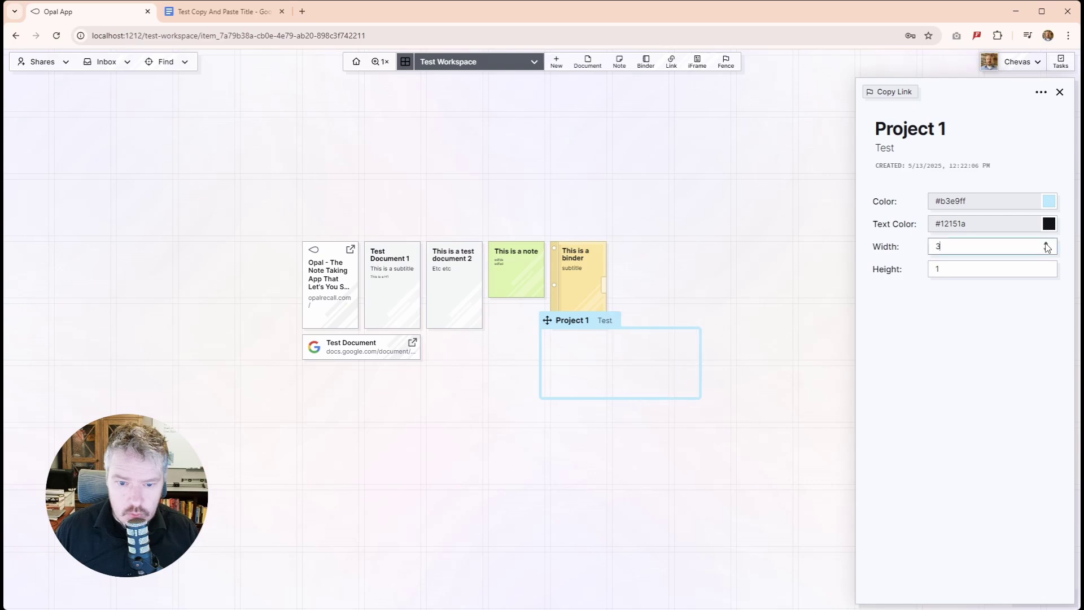
{"action": "left_click", "coordinate": [1046, 244]}
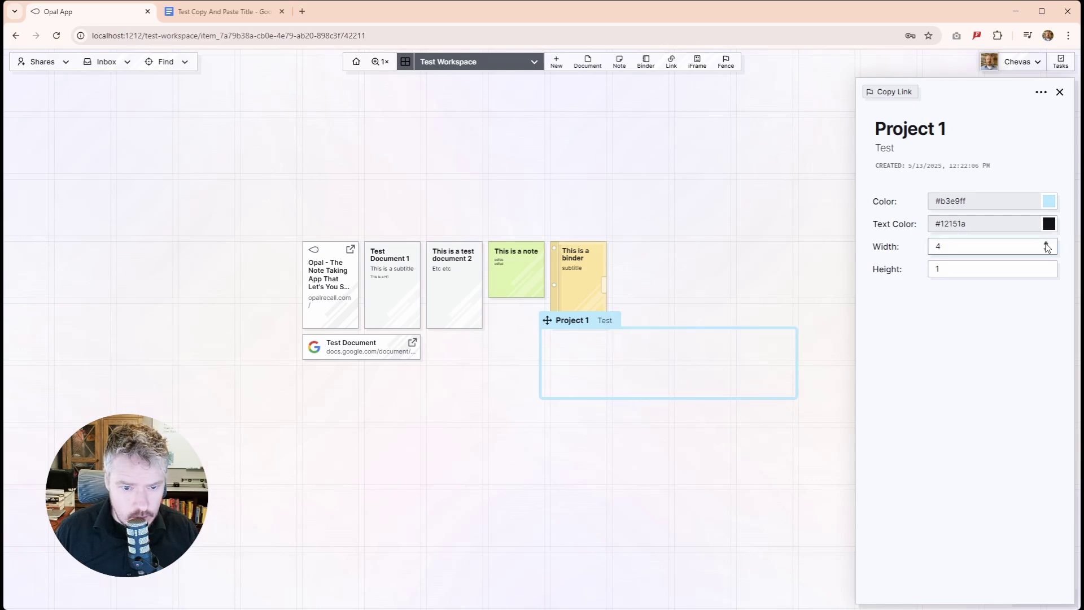
{"action": "left_click", "coordinate": [1046, 244]}
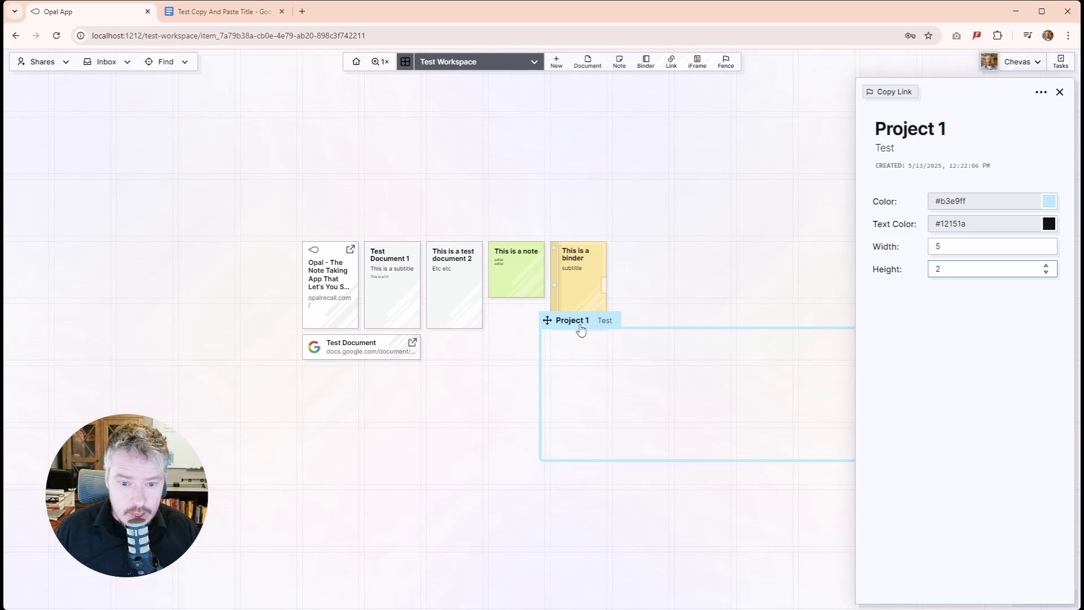
{"action": "left_click_drag", "start_coordinate": [581, 329], "coordinate": [333, 229]}
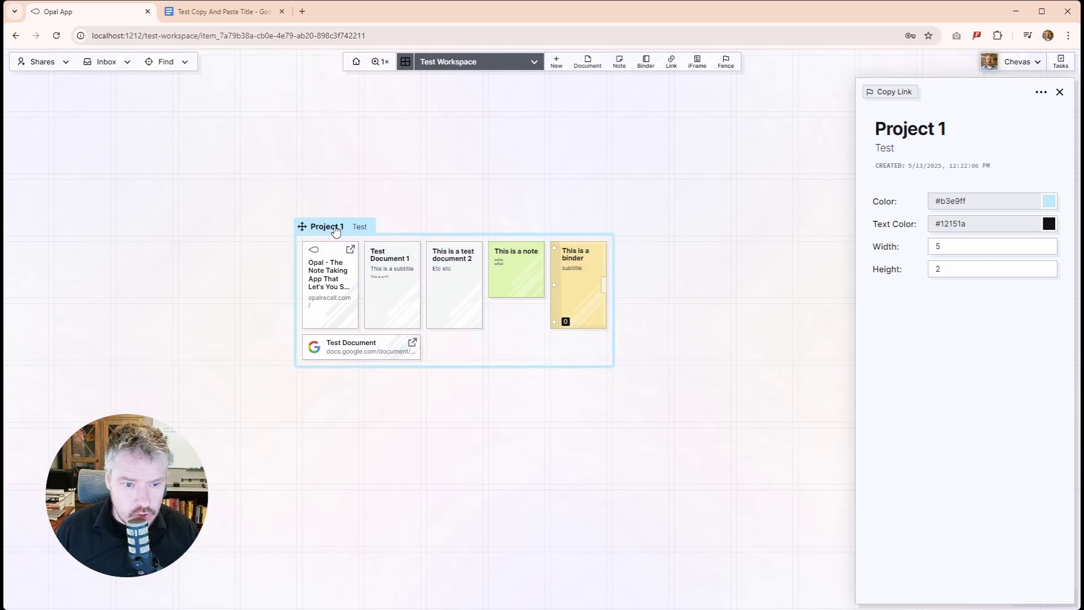
{"action": "left_click", "coordinate": [1060, 93]}
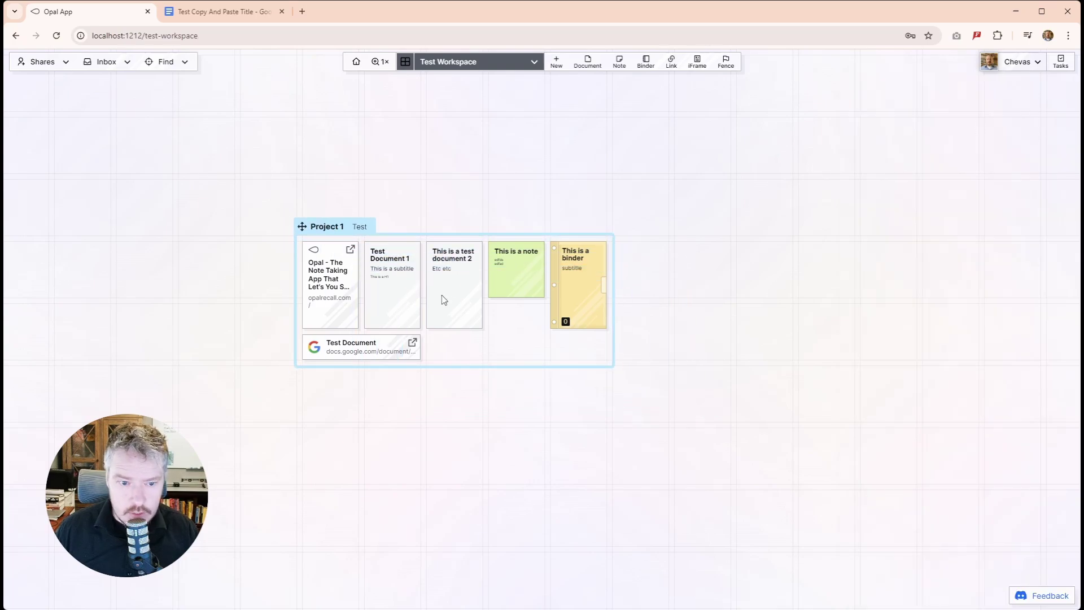
- Review the Project 1 fence's settings and try moving the fence together with its contents
{"action": "left_click", "coordinate": [339, 228]}
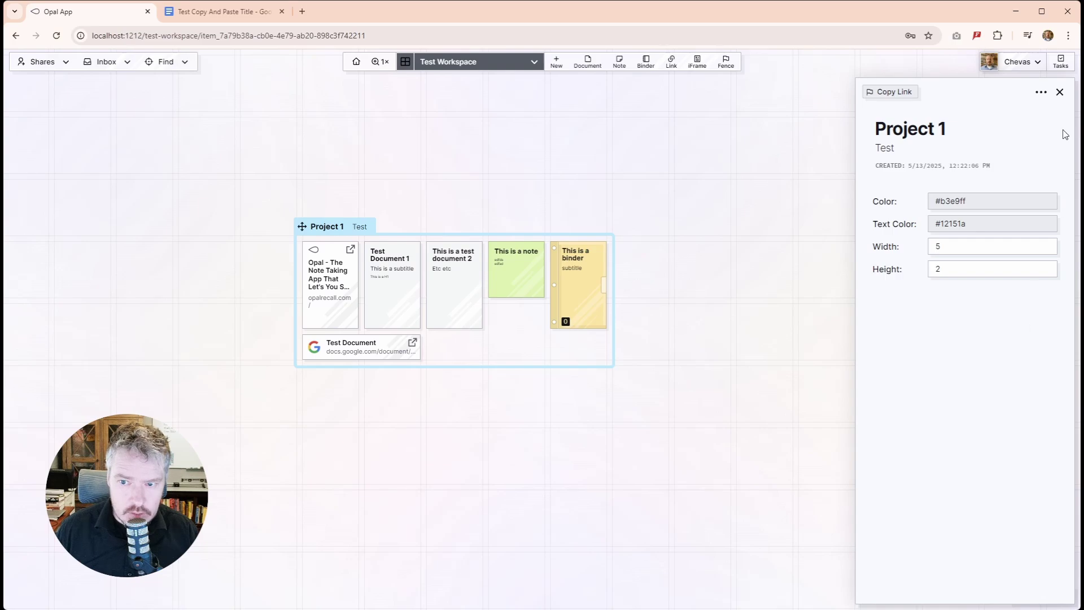
{"action": "left_click", "coordinate": [1060, 94]}
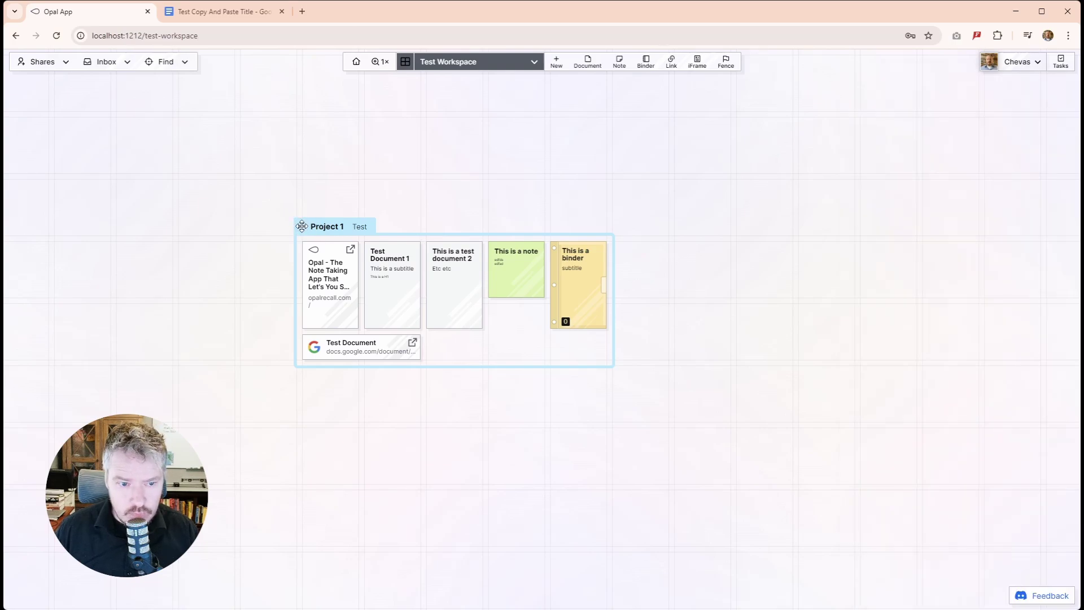
{"action": "mouse_move", "coordinate": [302, 226]}
{"action": "left_mouse_down"}
{"action": "mouse_move", "coordinate": [249, 203]}
{"action": "mouse_move", "coordinate": [302, 227]}
{"action": "left_mouse_up"}
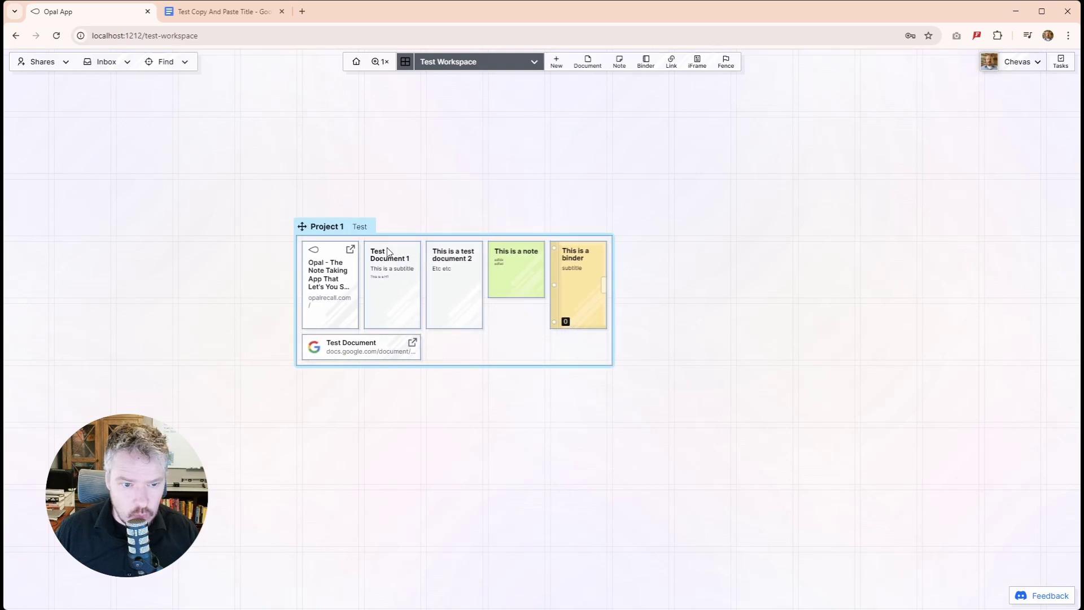
{"action": "left_click", "coordinate": [649, 200]}
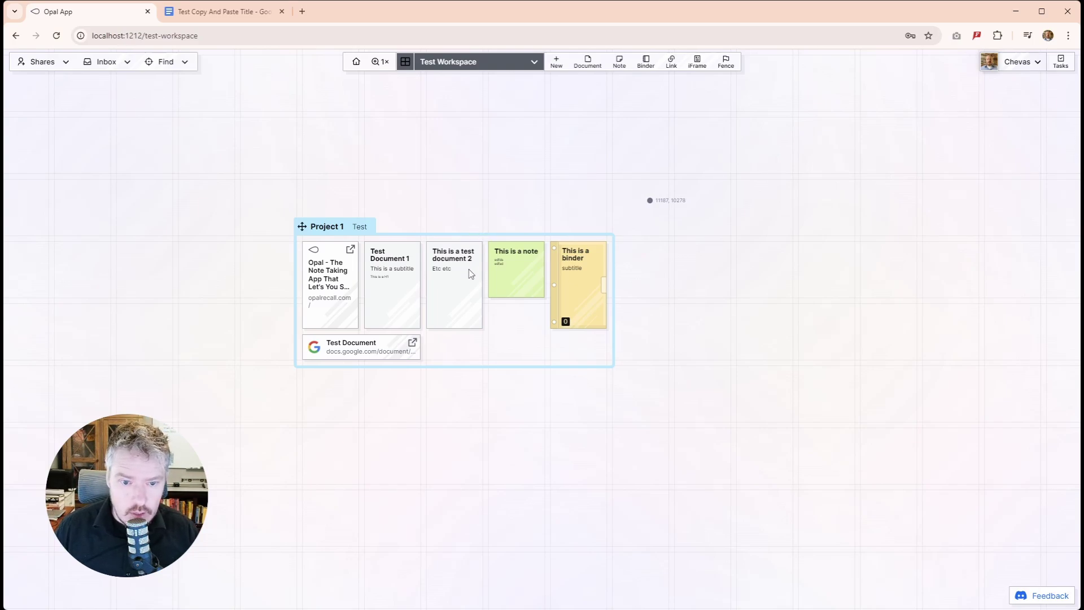
- Open "This is a test document 2" and add the body lines "This is some content", "dsfdsf", "dsf", "sdf", "sadf" and "sad"
{"action": "double_click", "coordinate": [511, 285]}
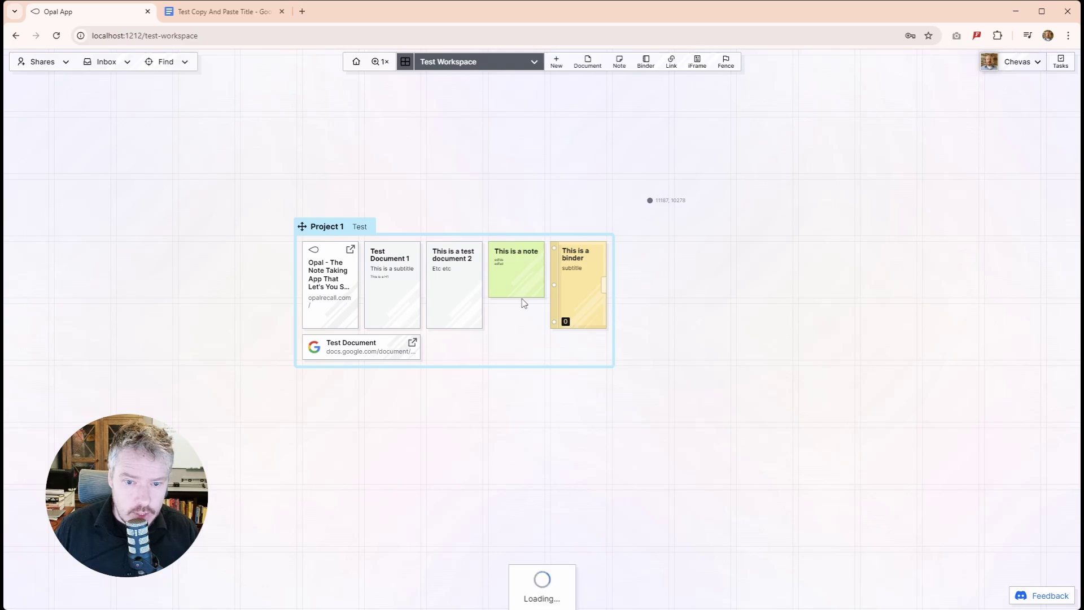
{"action": "left_click", "coordinate": [1040, 92]}
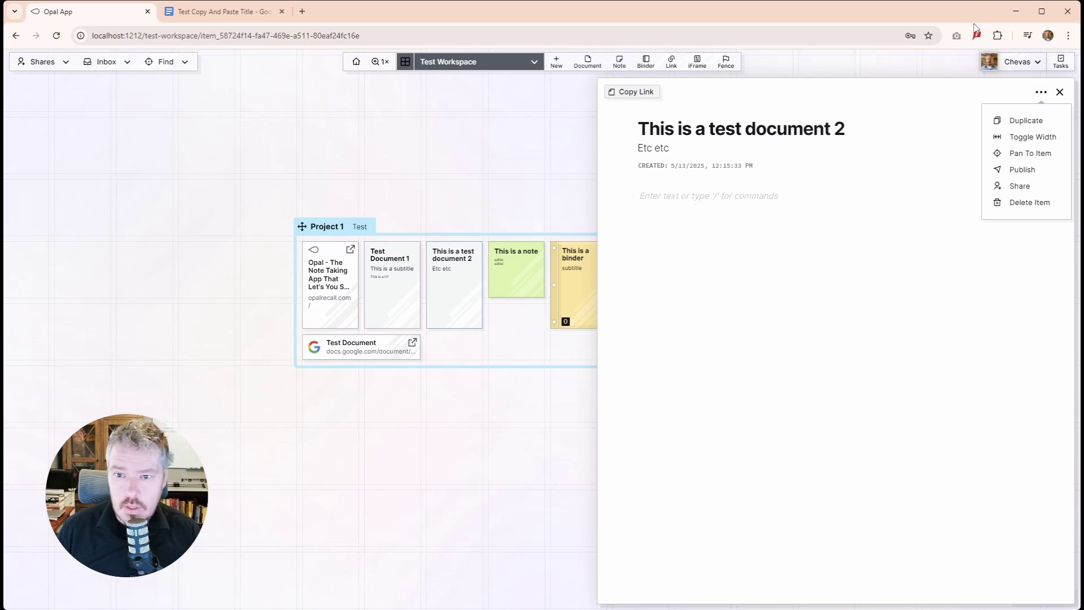
{"action": "type", "text": "T"}
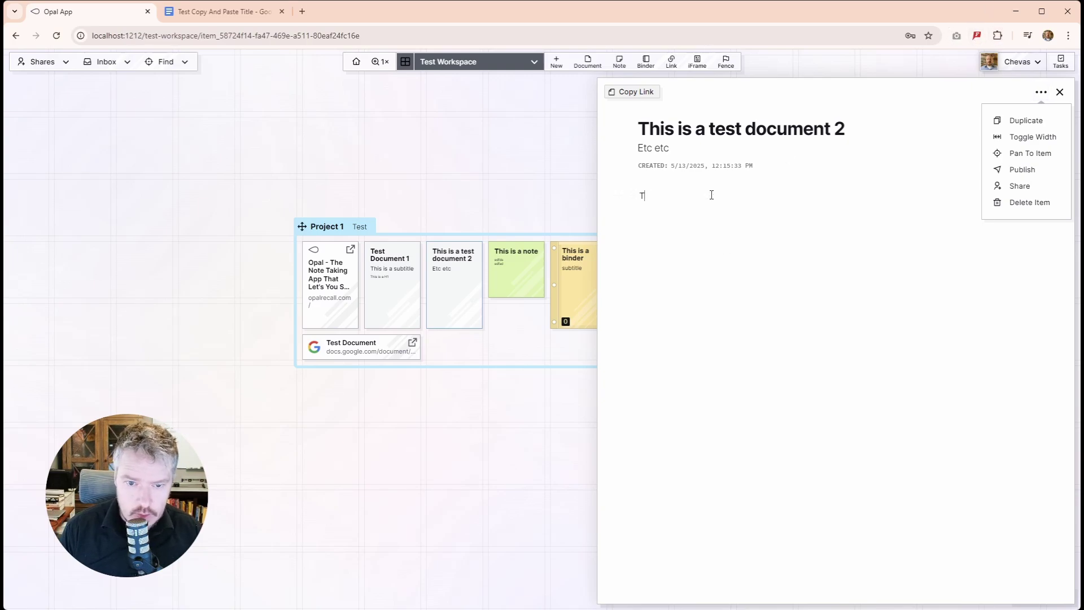
{"action": "type", "text": "his is some content"}
{"action": "key", "text": "Return"}
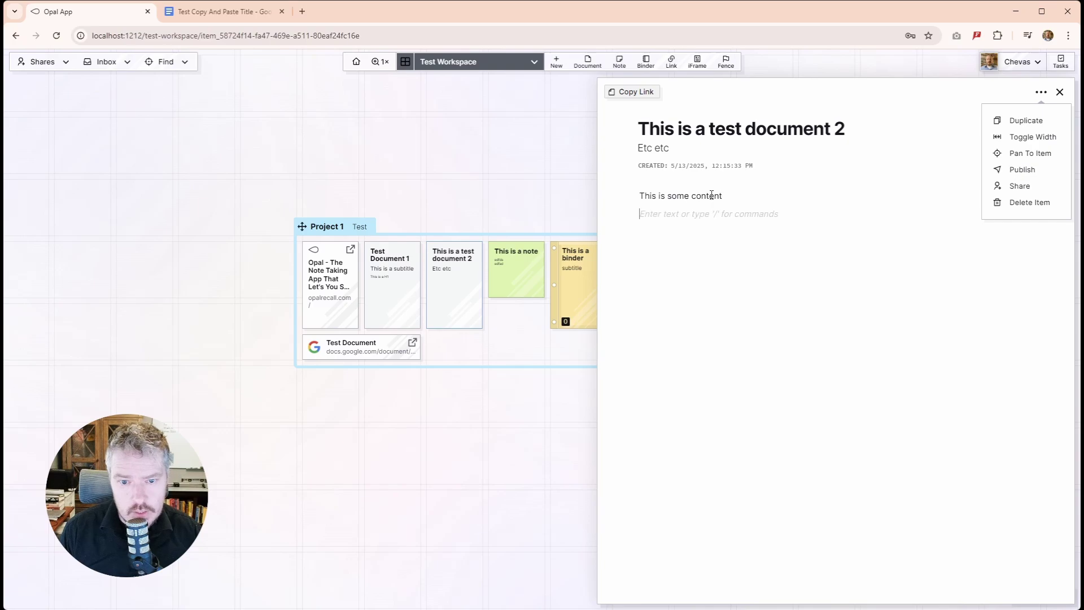
{"action": "type", "text": "dsfdsf dsf sdf sadf sad"}
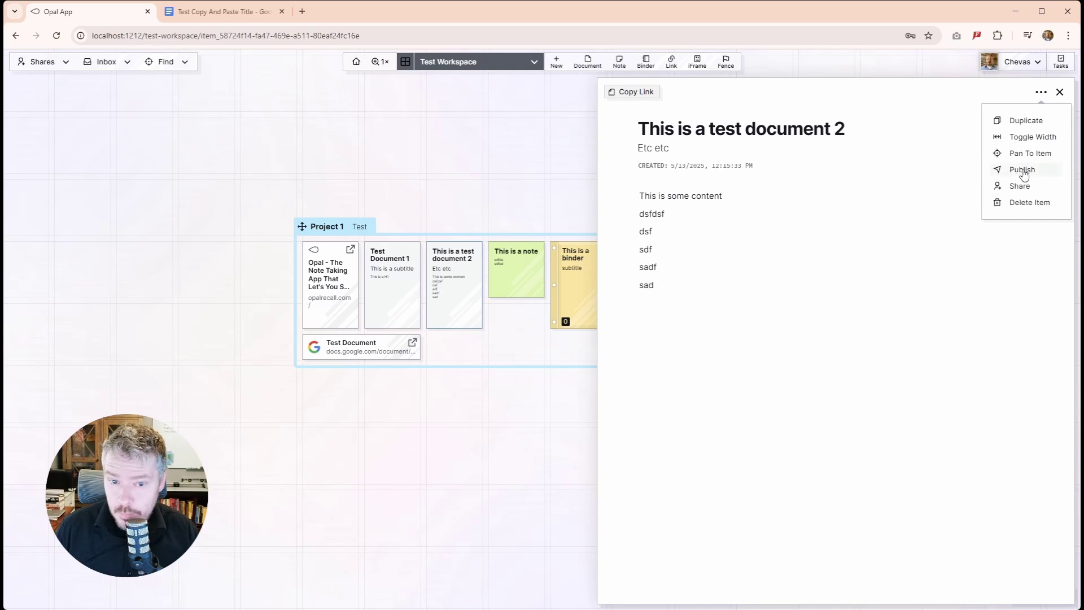
- Publish "This is a test document 2" and copy its public link
{"action": "left_click", "coordinate": [1022, 170]}
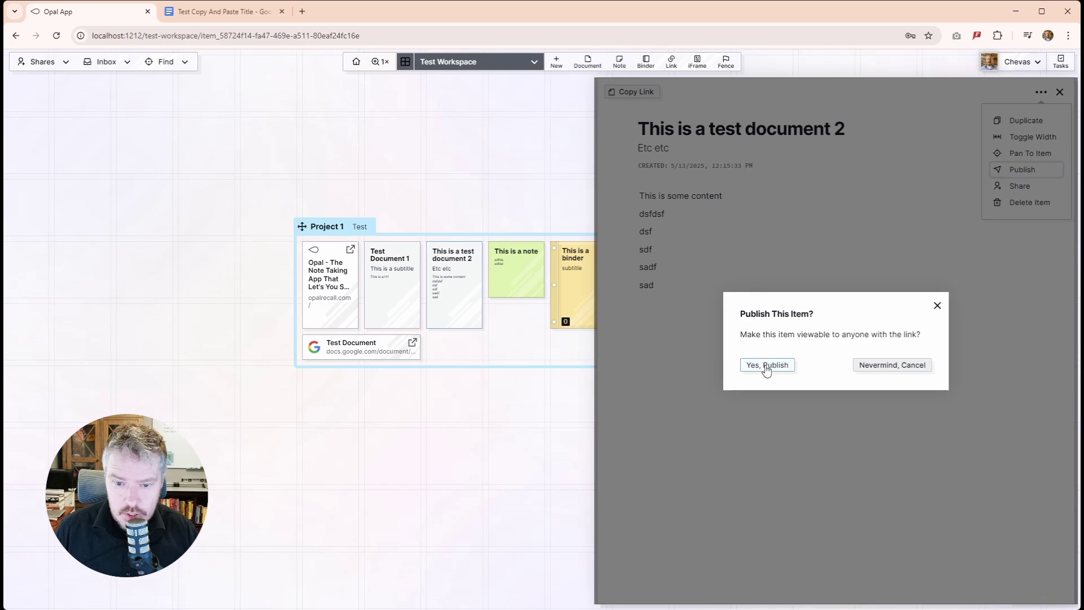
{"action": "key", "text": "Return"}
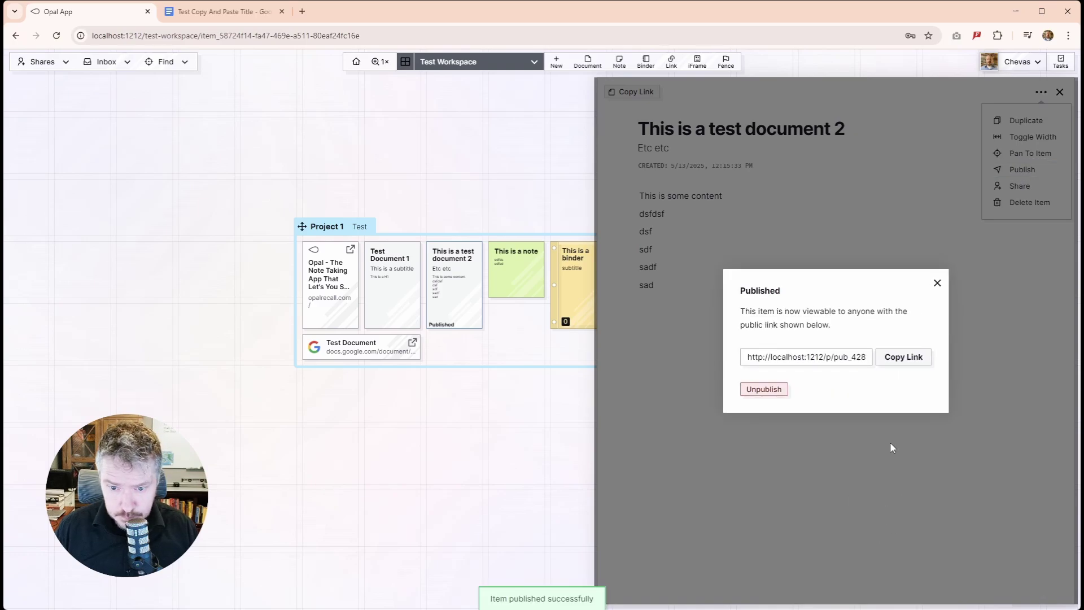
{"action": "left_click", "coordinate": [905, 363]}
{"action": "left_click", "coordinate": [839, 487]}
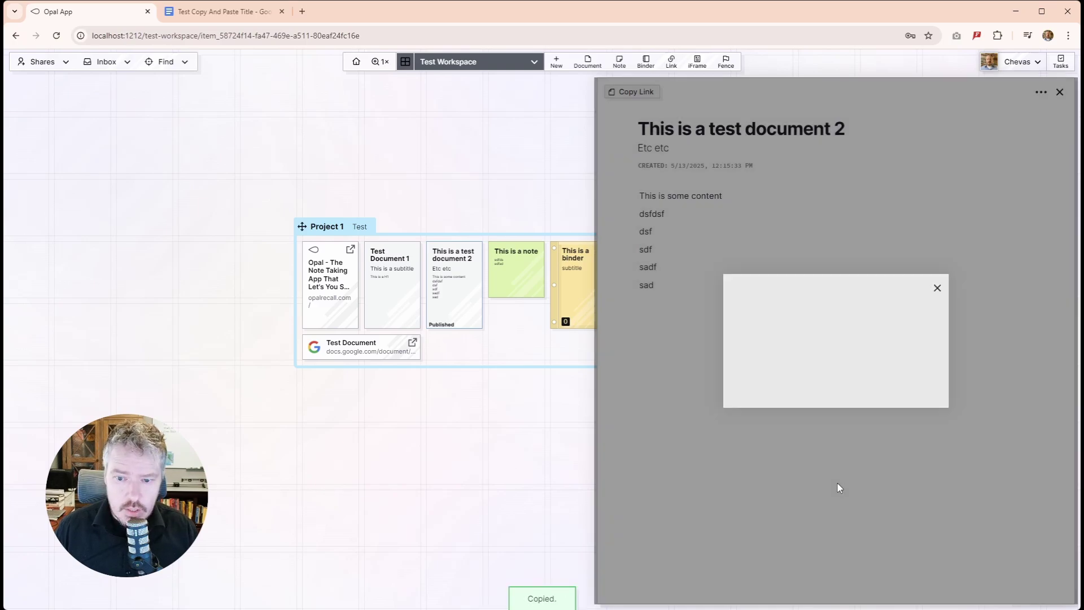
- View the published document through its public link in a new browser tab, and close that tab
{"action": "left_click", "coordinate": [302, 11]}
{"action": "key", "text": "ctrl+v"}
{"action": "key", "text": "Return"}
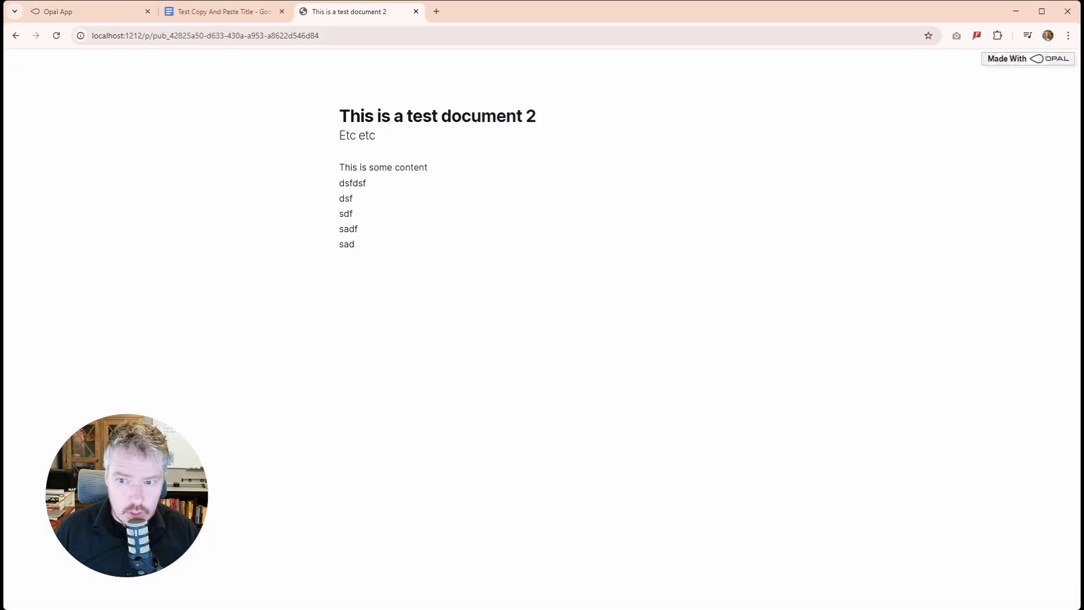
{"action": "left_click", "coordinate": [416, 11]}
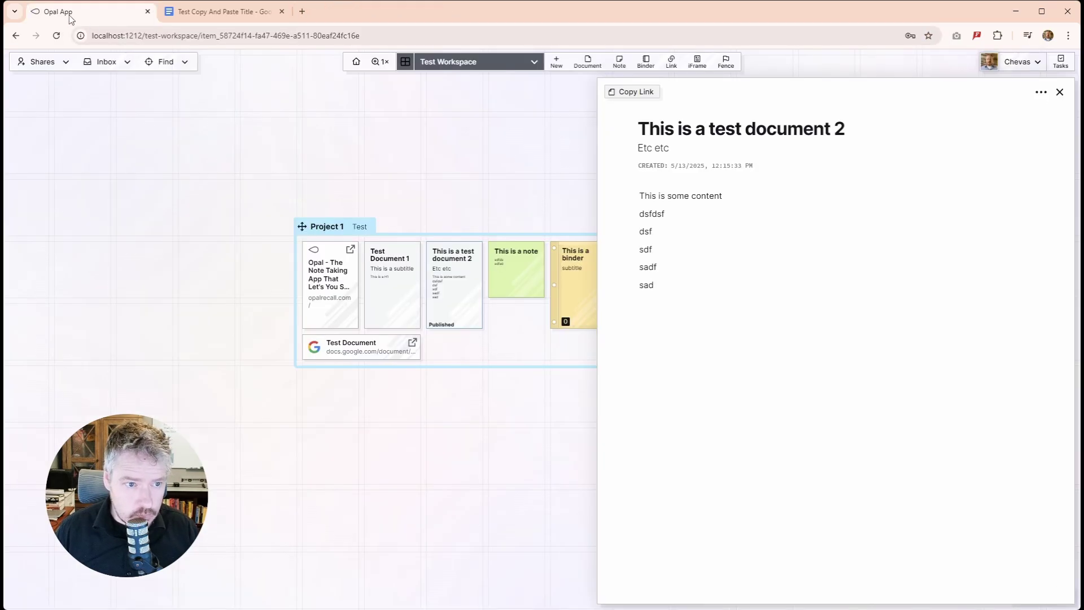
- Unpublish "This is a test document 2" and dismiss the publishing dialog
{"action": "left_click", "coordinate": [1041, 92]}
{"action": "left_click", "coordinate": [1021, 171]}
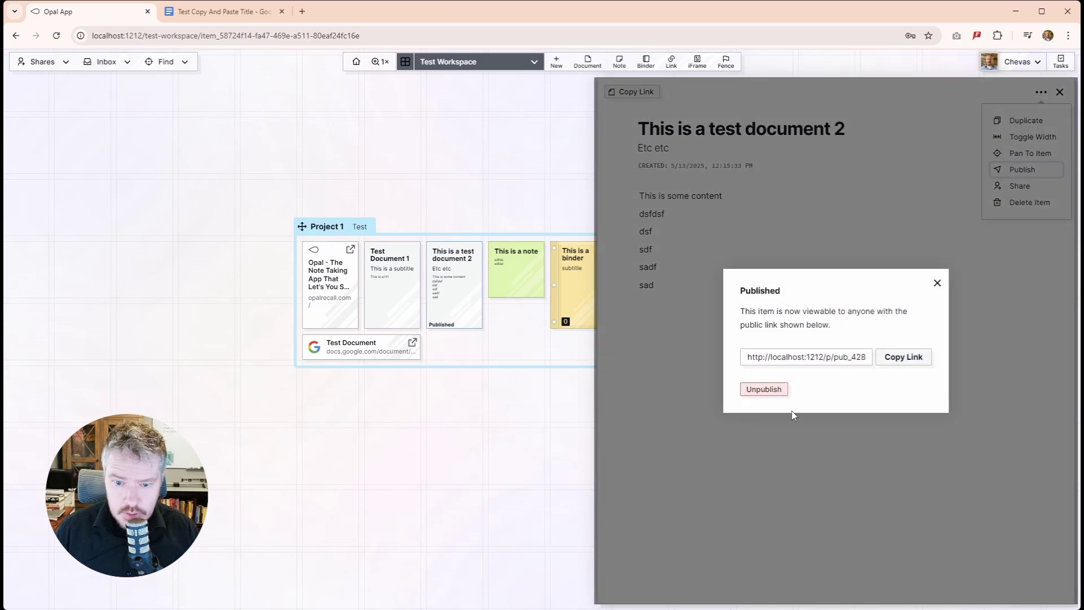
{"action": "left_click", "coordinate": [754, 389]}
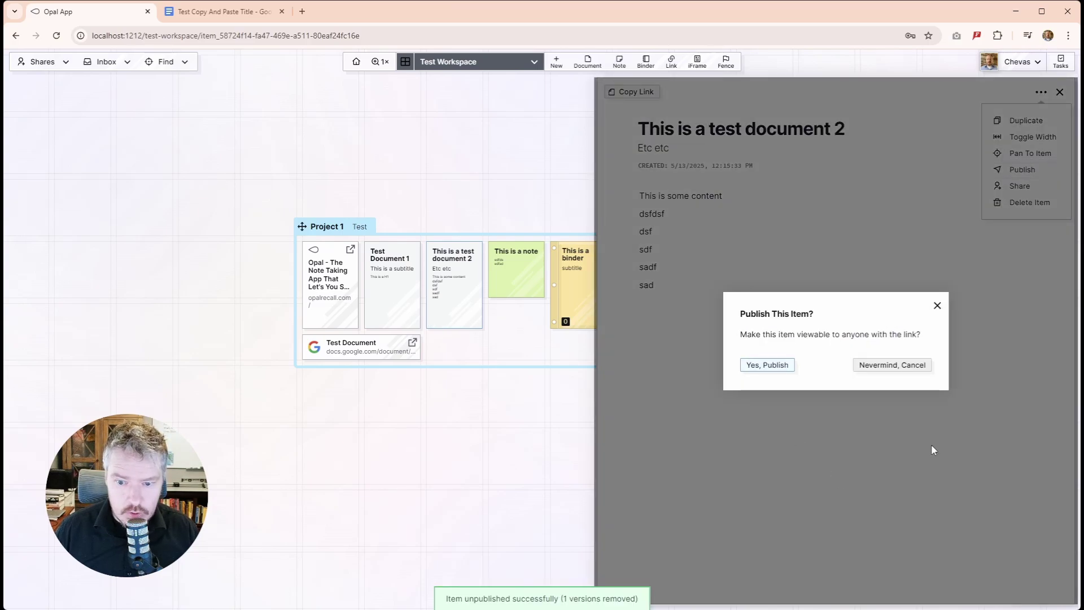
{"action": "left_click", "coordinate": [937, 307]}
- Pan the canvas to the open document's card with Pan To Item, and shift the view to show the whole fence
{"action": "left_click", "coordinate": [1040, 93]}
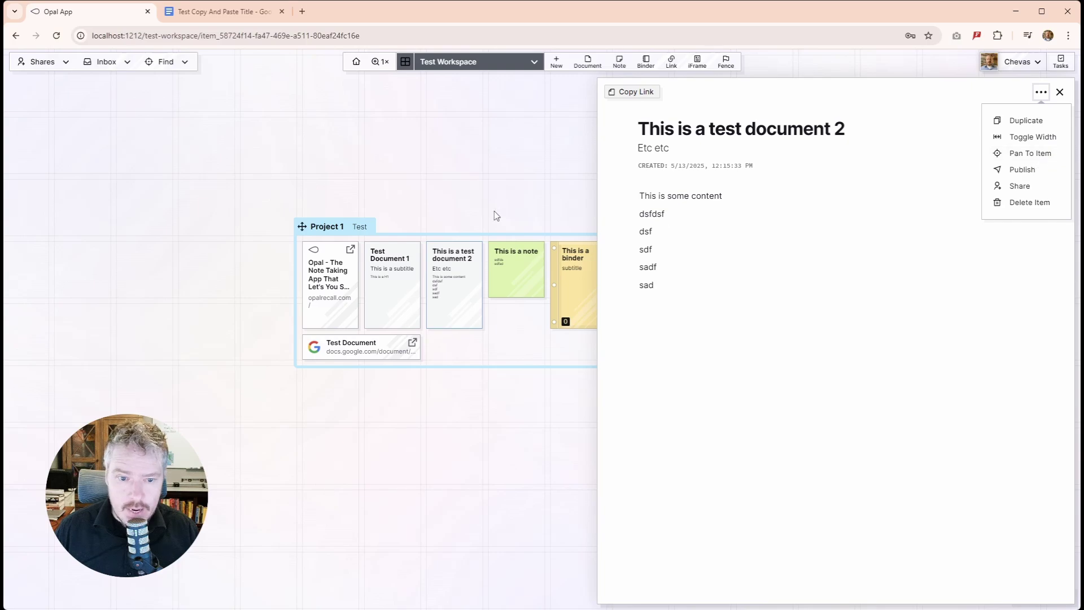
{"action": "left_click", "coordinate": [1031, 154]}
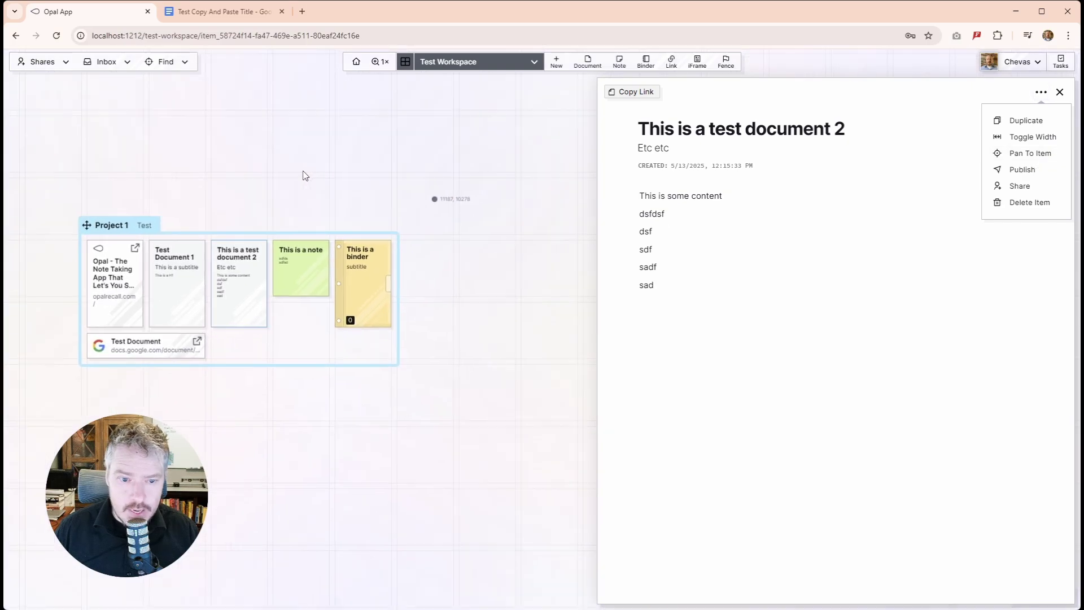
{"action": "left_click", "coordinate": [1024, 153]}
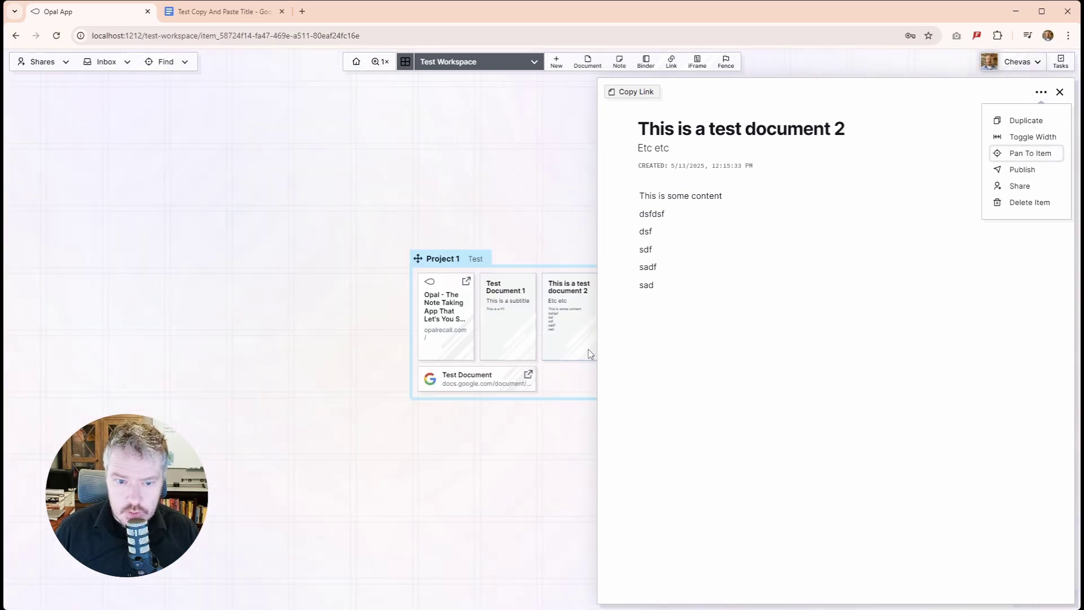
{"action": "left_click_drag", "start_coordinate": [573, 218], "coordinate": [381, 220]}
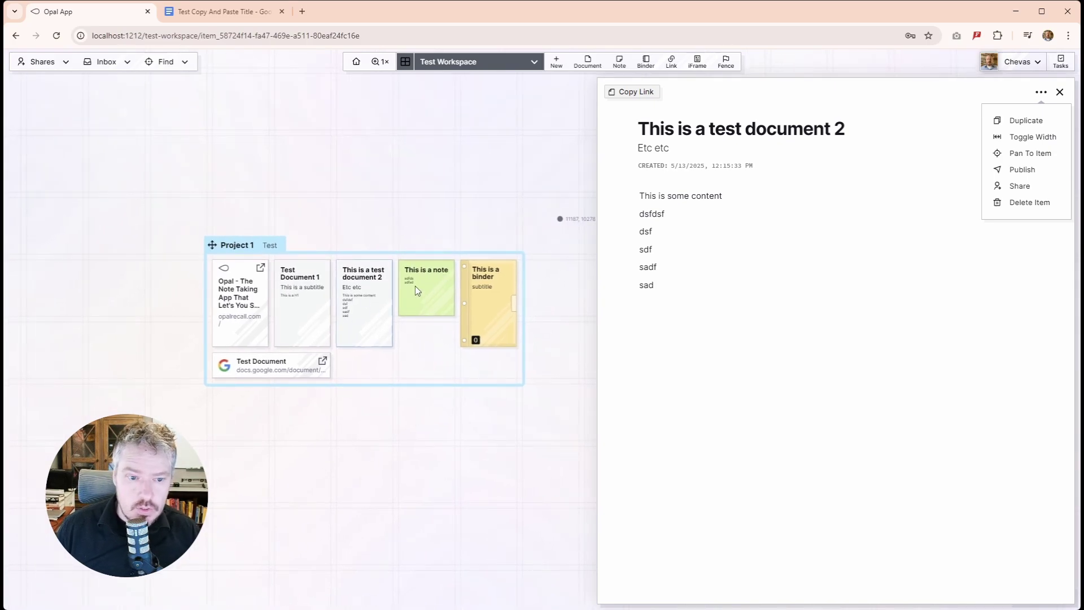
- Open Test Document 1 alongside test document 2 and add the lines "fgdfdgfd", "df" and "gdfsgfd" below its heading
{"action": "left_click", "coordinate": [303, 314]}
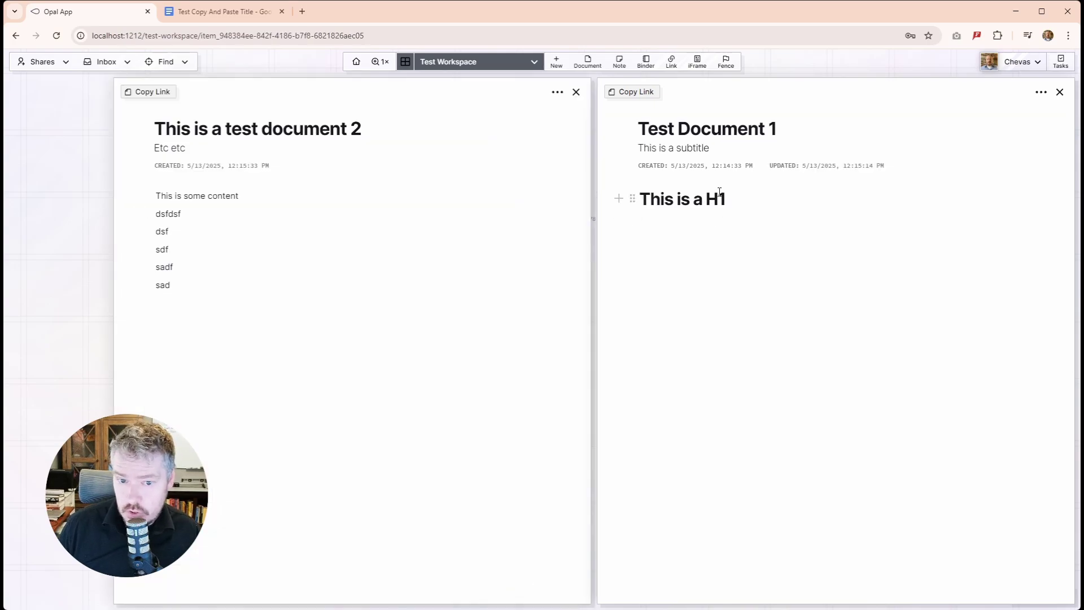
{"action": "left_click", "coordinate": [692, 234]}
{"action": "type", "text": "fgdfdgfd"}
{"action": "key", "text": "Return"}
{"action": "type", "text": "df"}
{"action": "key", "text": "Return"}
{"action": "type", "text": "gdfsg"}
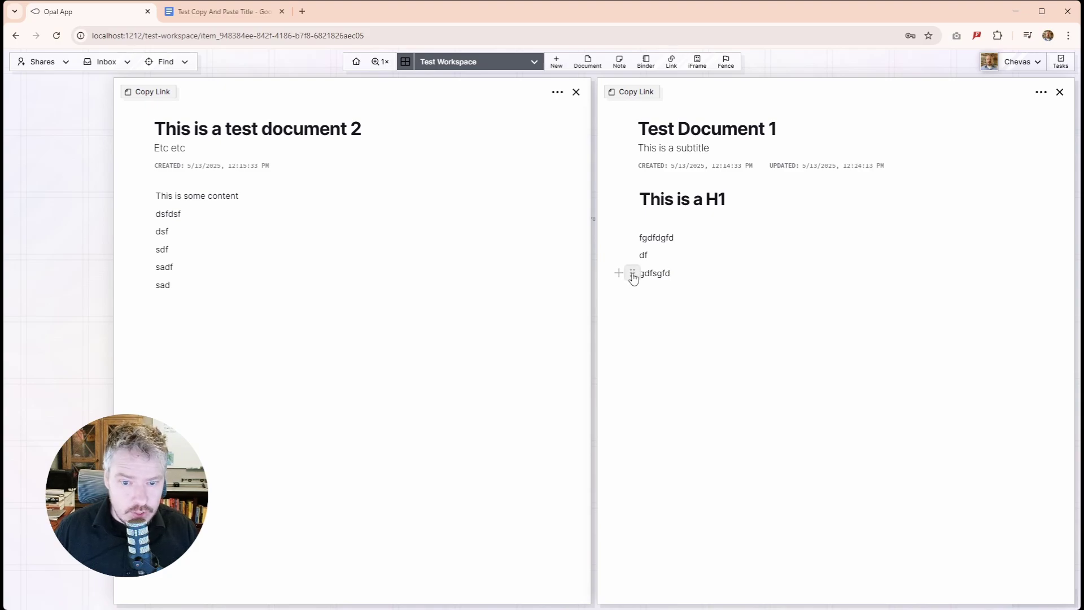
- Move the "gdfsgfd" line from Test Document 1 to the end of "This is a test document 2"
{"action": "left_click_drag", "start_coordinate": [633, 273], "coordinate": [363, 300]}
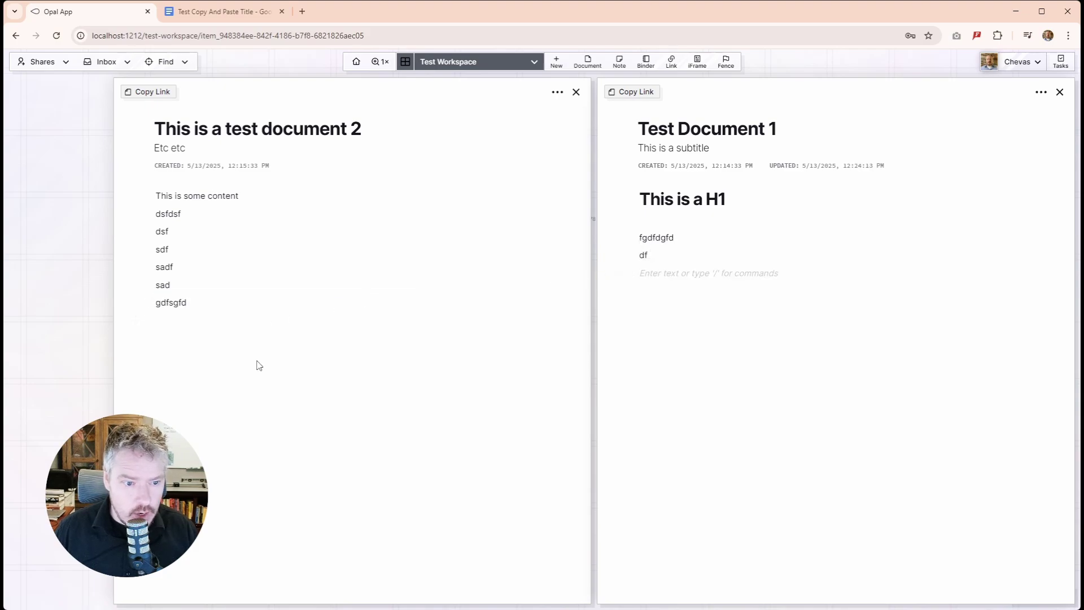
- Move the "gdfsgfd" line back to the end of Test Document 1, and insert Test Document 1's link as an item mention in test document 2
{"action": "left_click_drag", "start_coordinate": [151, 305], "coordinate": [690, 272]}
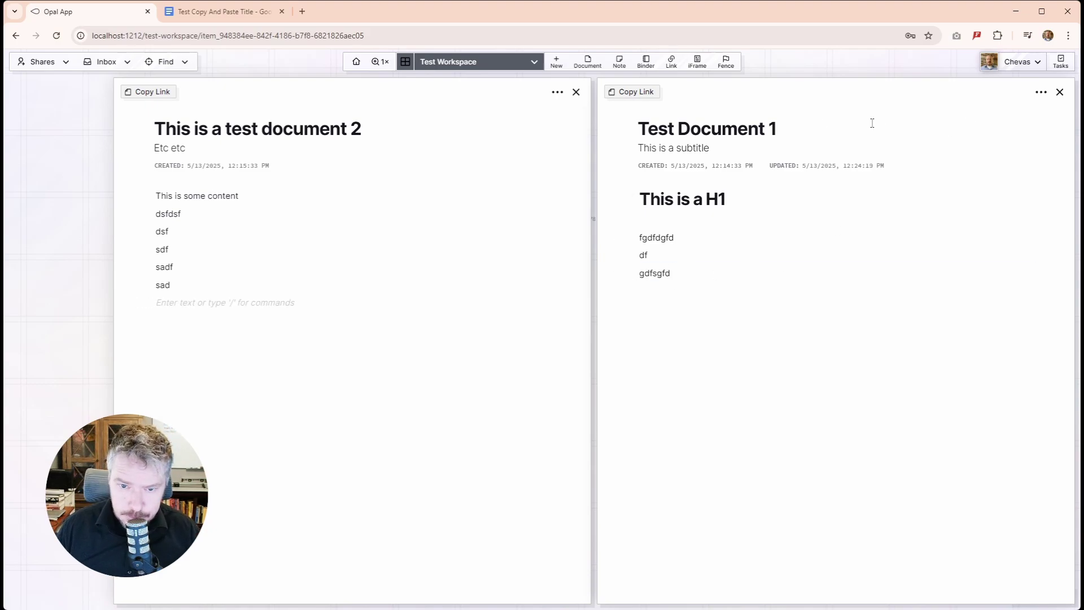
{"action": "left_click", "coordinate": [634, 96]}
{"action": "double_click", "coordinate": [700, 130]}
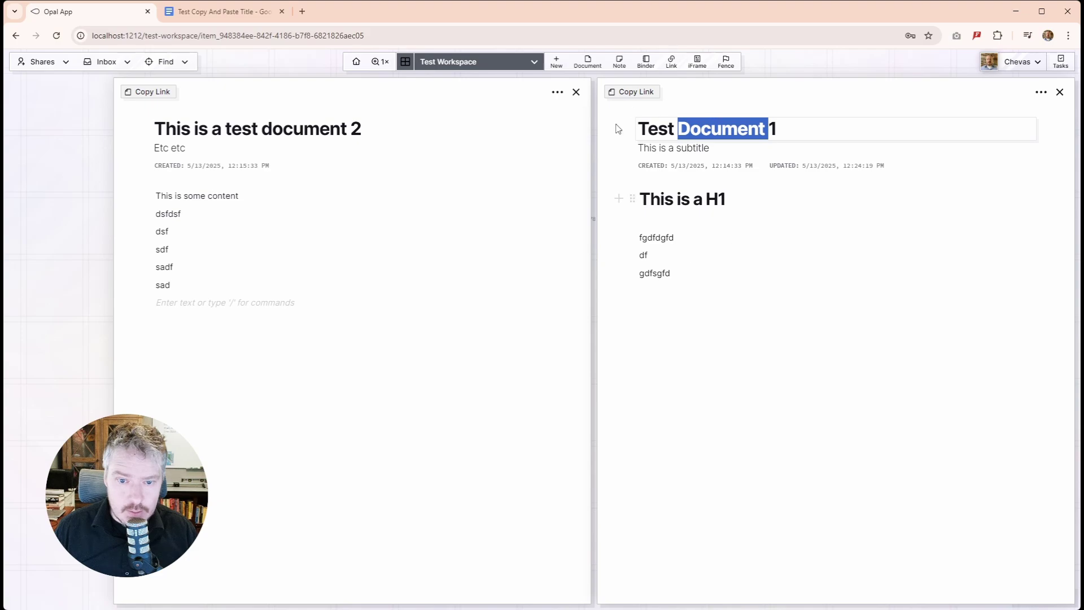
{"action": "left_click", "coordinate": [694, 202]}
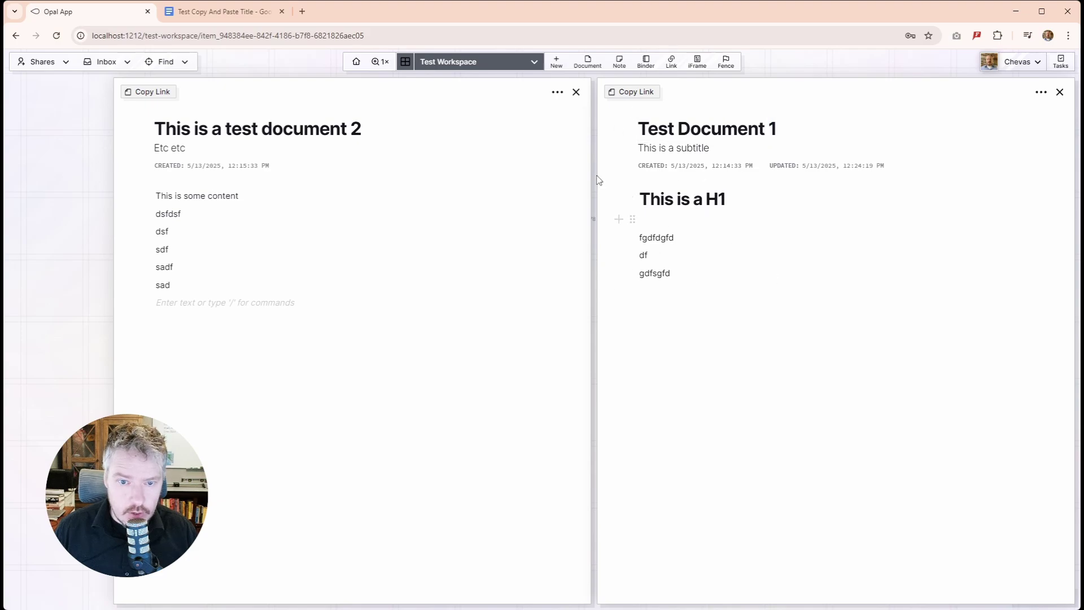
{"action": "left_click", "coordinate": [161, 327]}
{"action": "key", "text": "ctrl+v"}
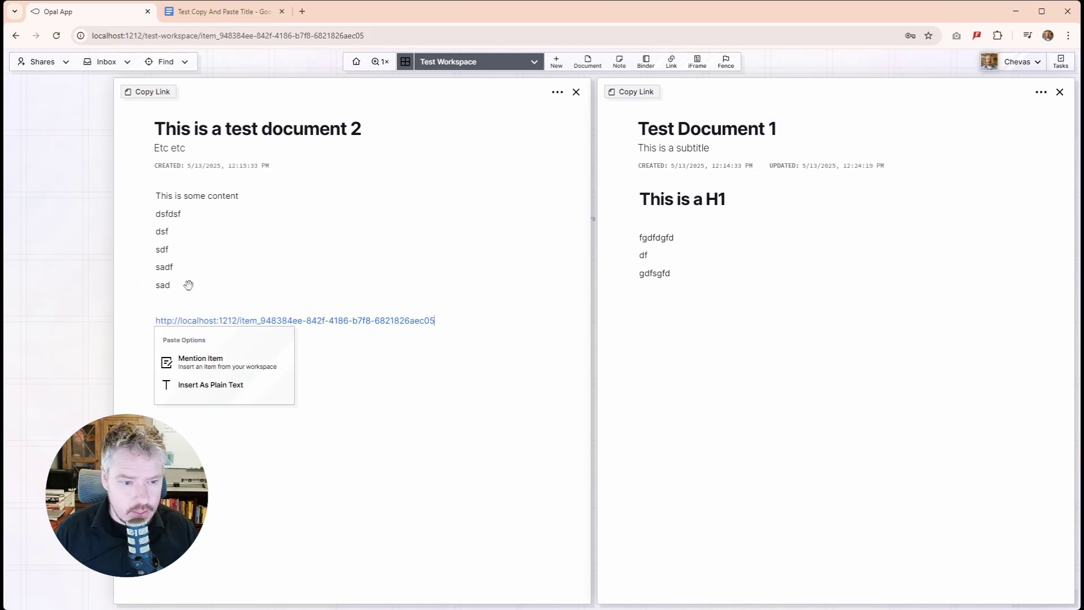
{"action": "left_click", "coordinate": [214, 366]}
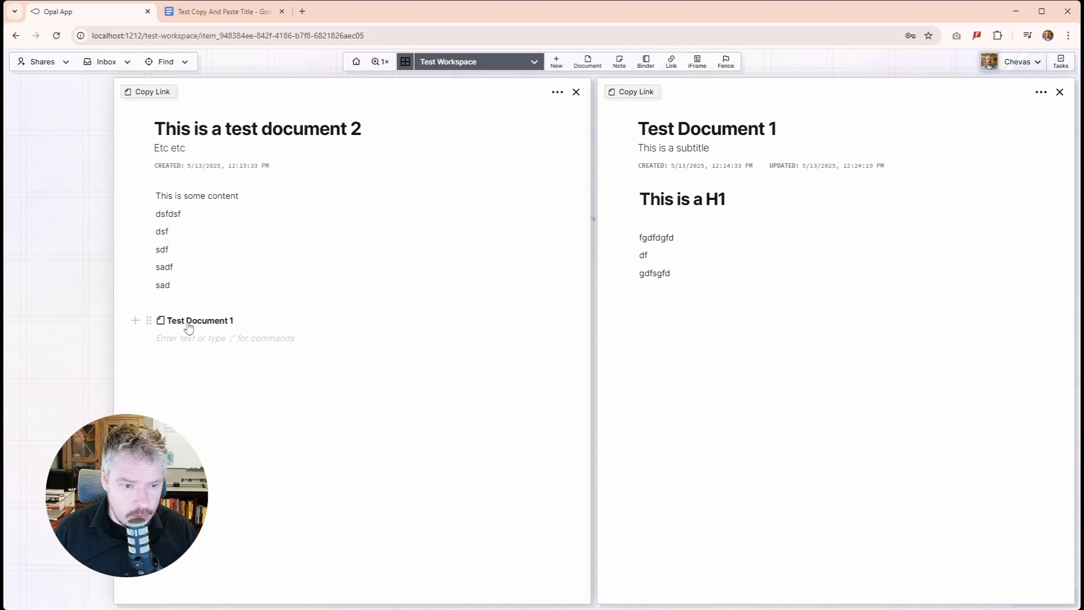
- Close Test Document 1, reopen it through its mention in test document 2, and close it again
{"action": "left_click", "coordinate": [1060, 92]}
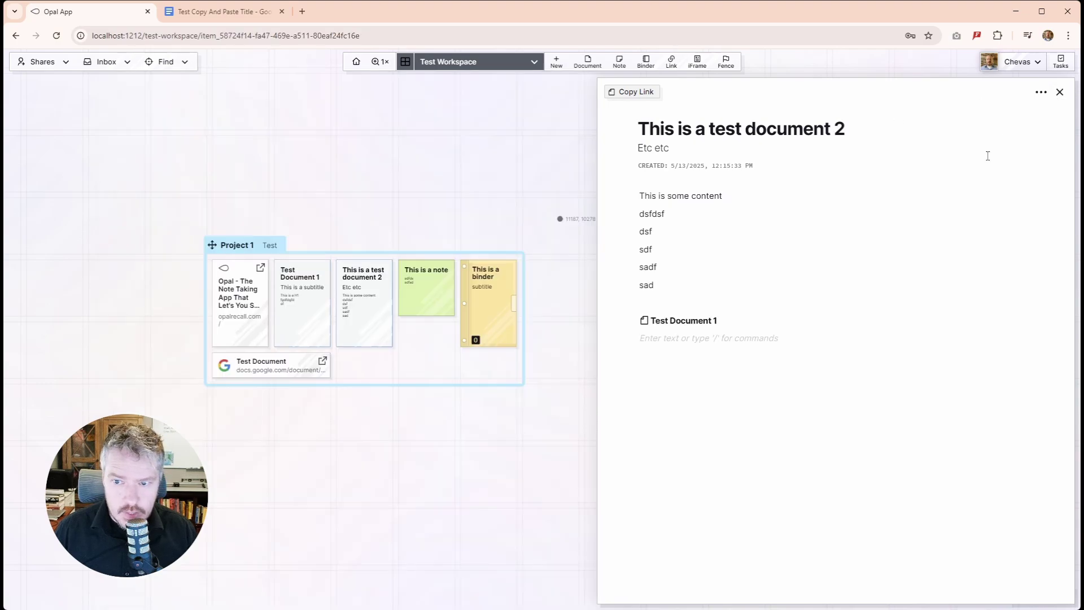
{"action": "left_click", "coordinate": [698, 320]}
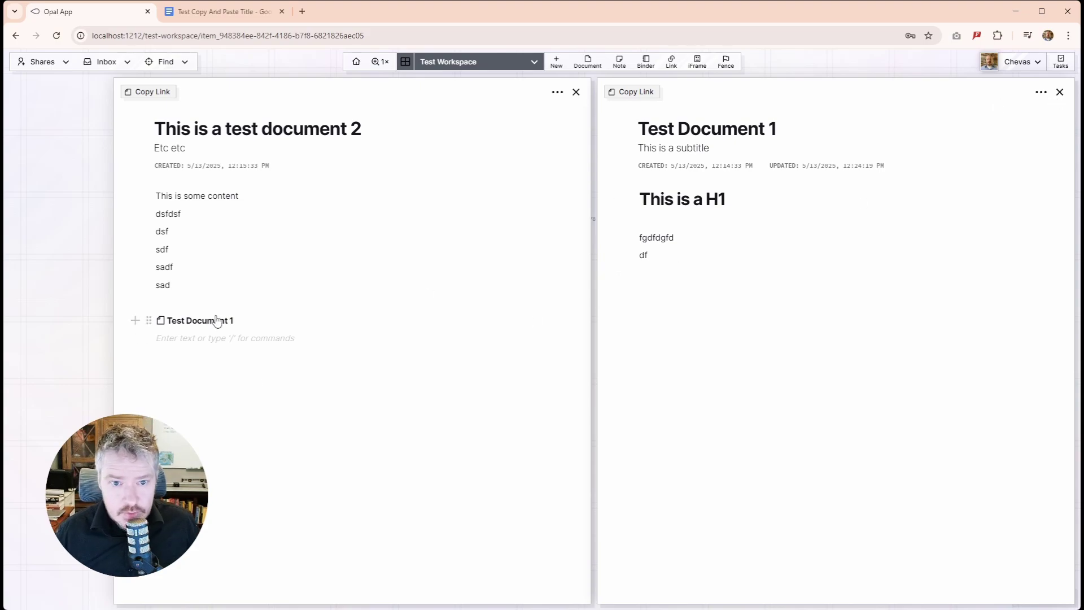
{"action": "left_click", "coordinate": [1059, 93]}
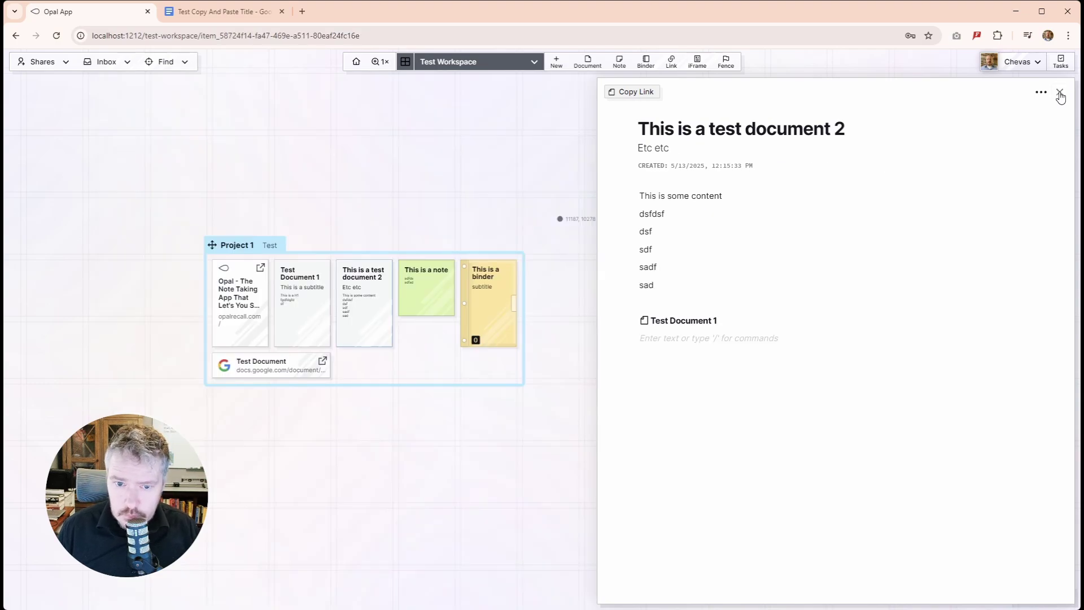
- Share "This is a test document 2" with Can View permission by adding the recipient's email and sending the invite
{"action": "left_click", "coordinate": [1040, 92]}
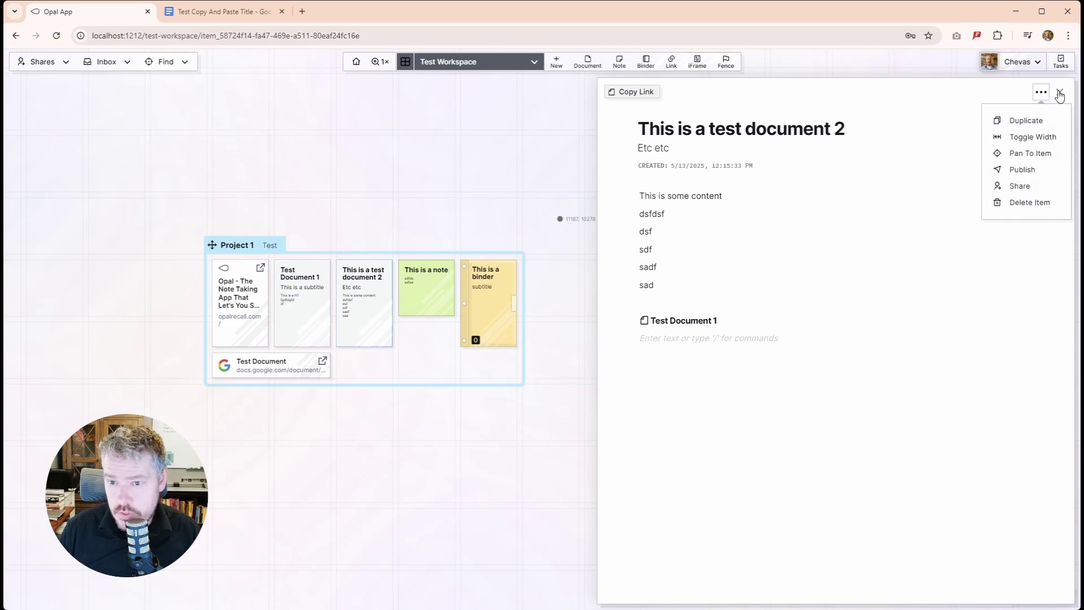
{"action": "left_click", "coordinate": [966, 107]}
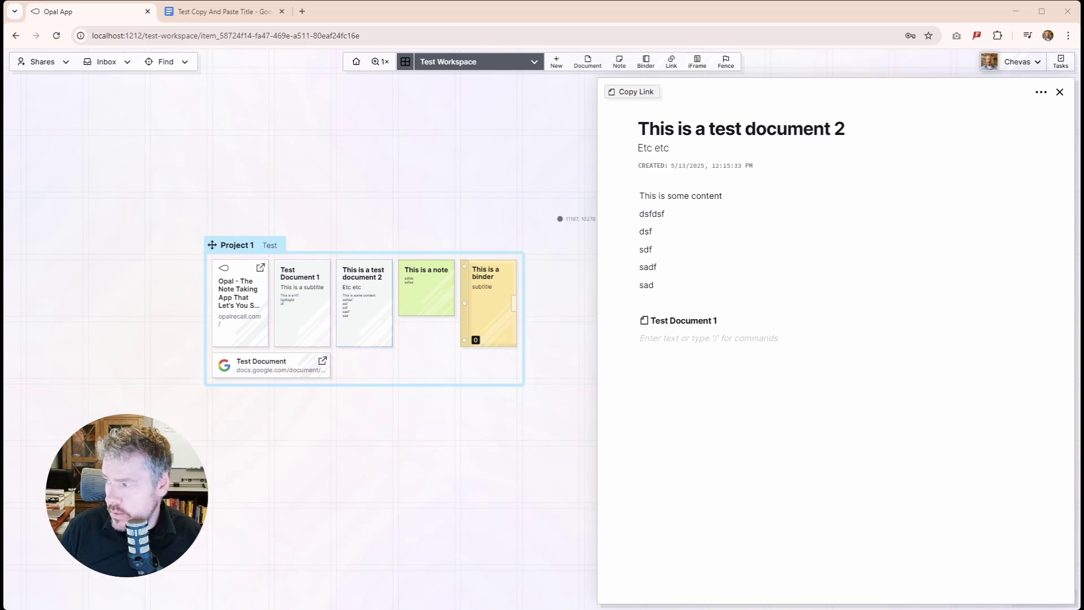
{"action": "left_click", "coordinate": [1041, 93]}
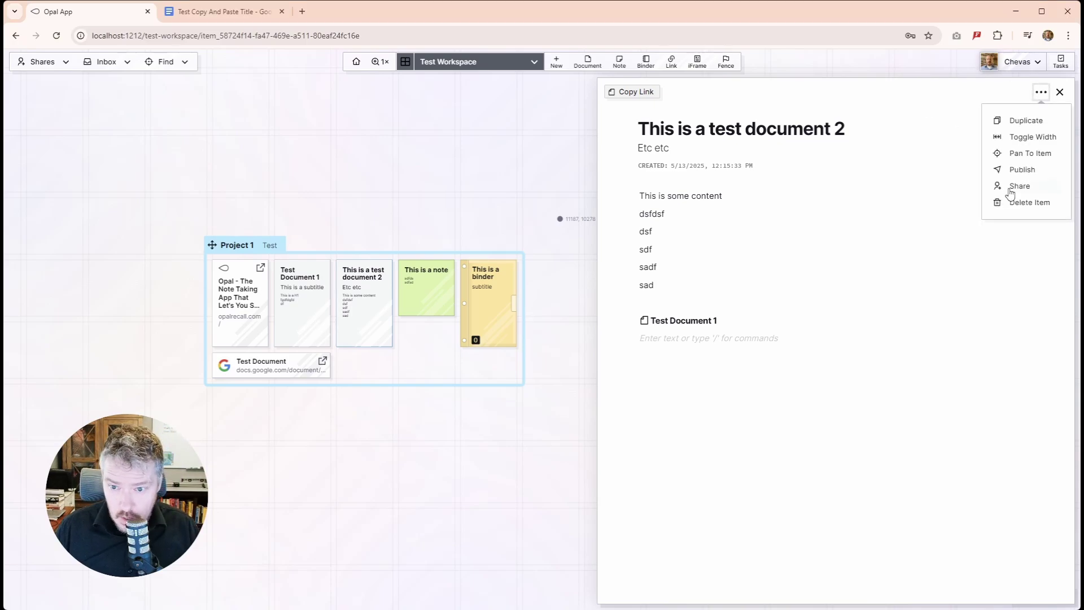
{"action": "left_click", "coordinate": [1017, 190]}
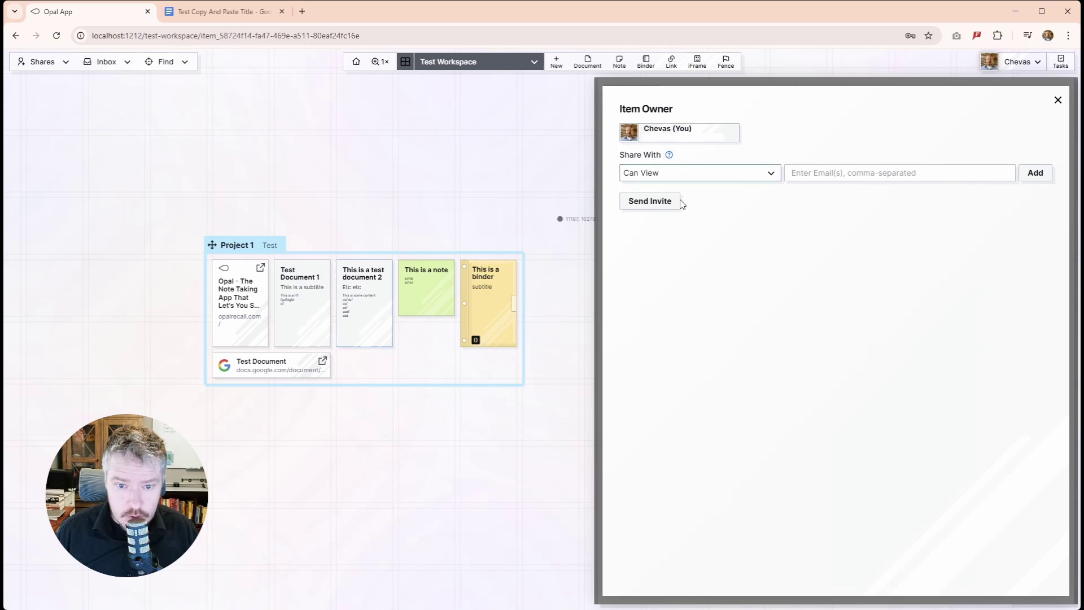
{"action": "left_click", "coordinate": [829, 167]}
{"action": "key", "text": "ctrl+v"}
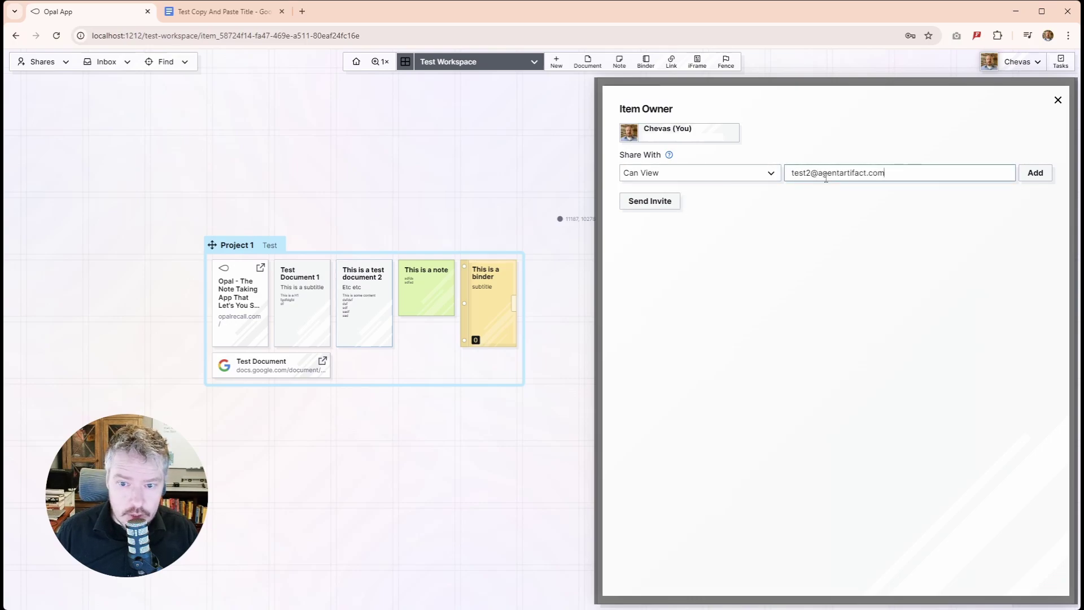
{"action": "left_click", "coordinate": [1033, 175]}
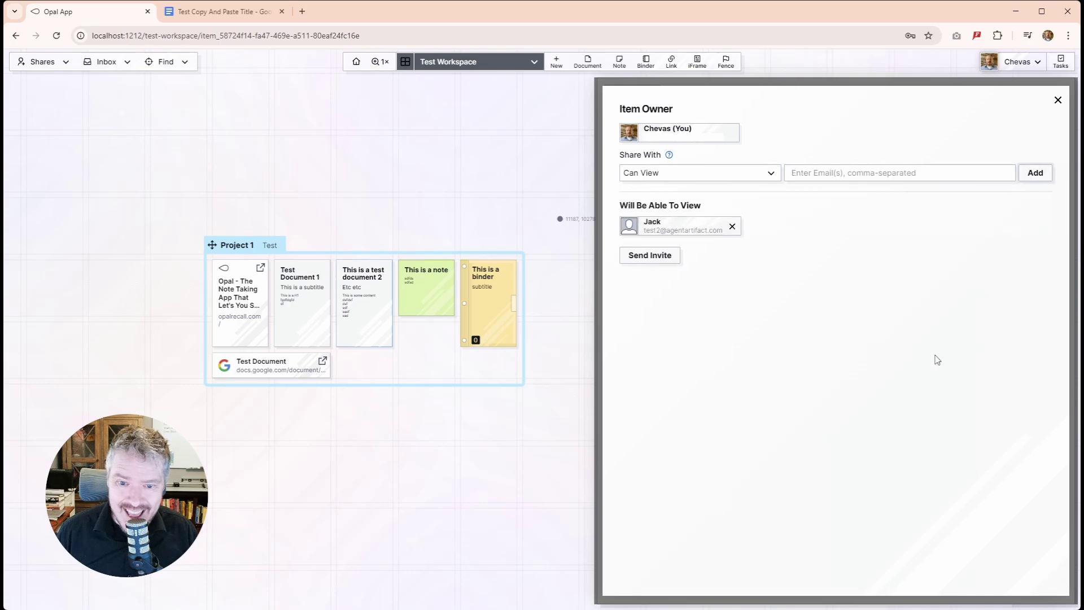
{"action": "left_click", "coordinate": [654, 257]}
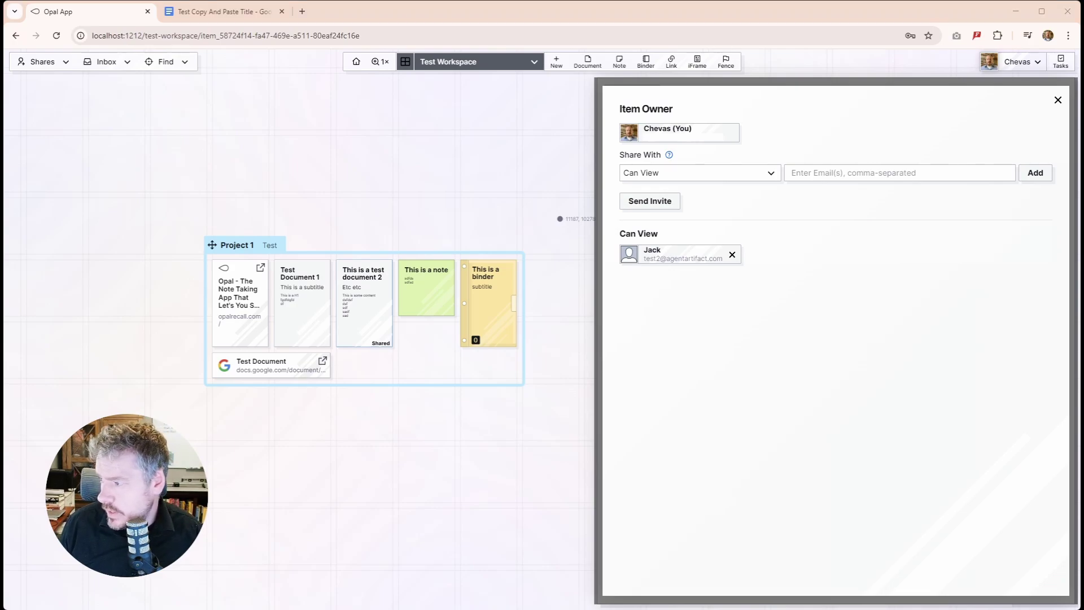
- Open the Account & Profile settings, go to the account's email field, and close the settings
{"action": "left_click", "coordinate": [1011, 63]}
{"action": "left_click", "coordinate": [1040, 100]}
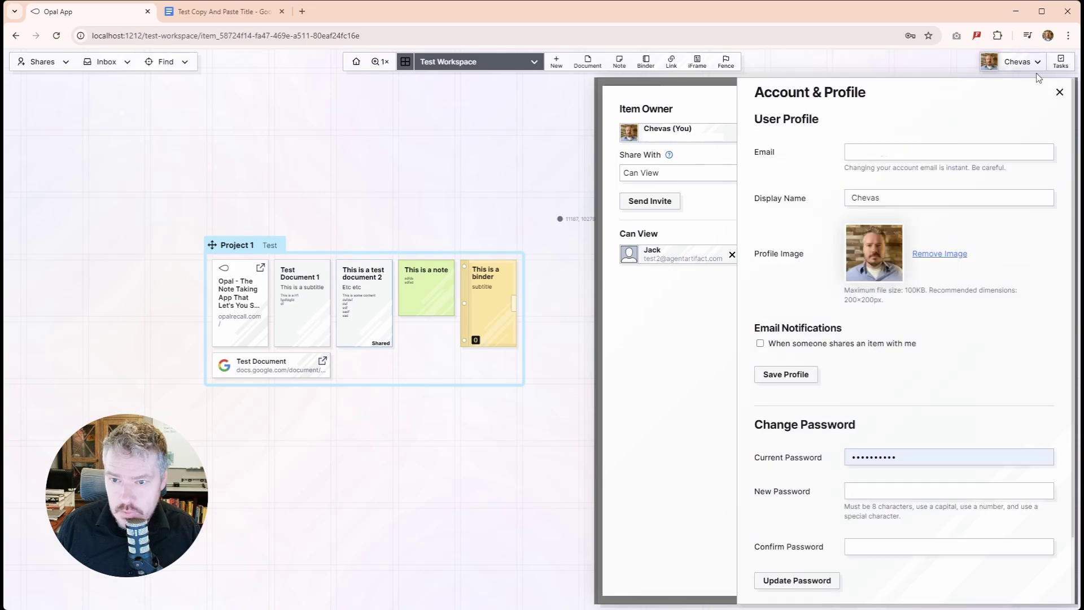
{"action": "left_click", "coordinate": [953, 151]}
{"action": "left_click", "coordinate": [1059, 92]}
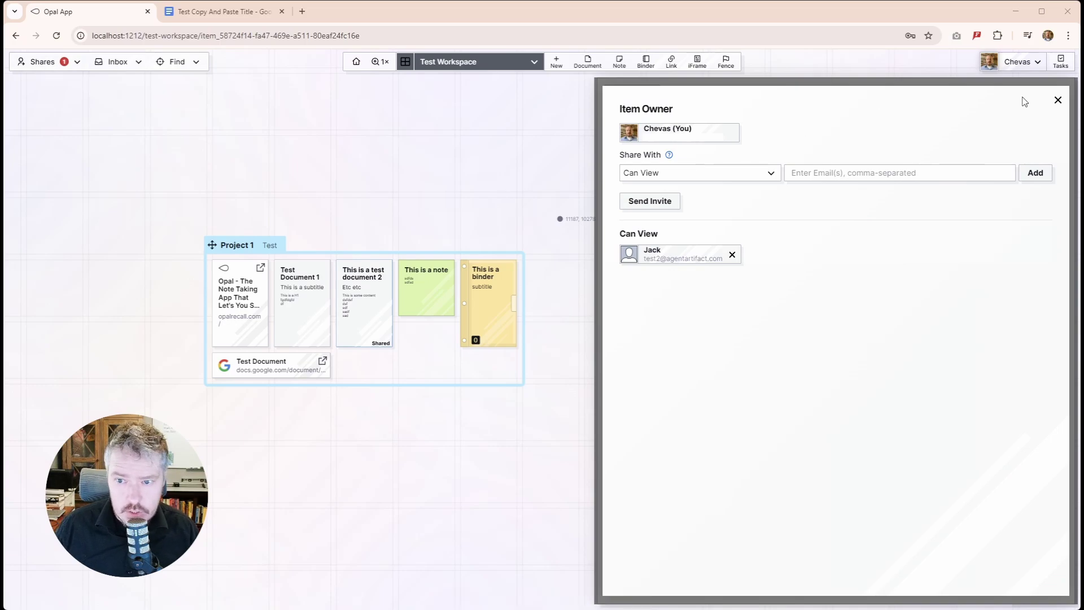
- Close the sharing view and the document, and accept the incoming request for the shared document
{"action": "left_click", "coordinate": [1058, 100]}
{"action": "left_click", "coordinate": [1060, 94]}
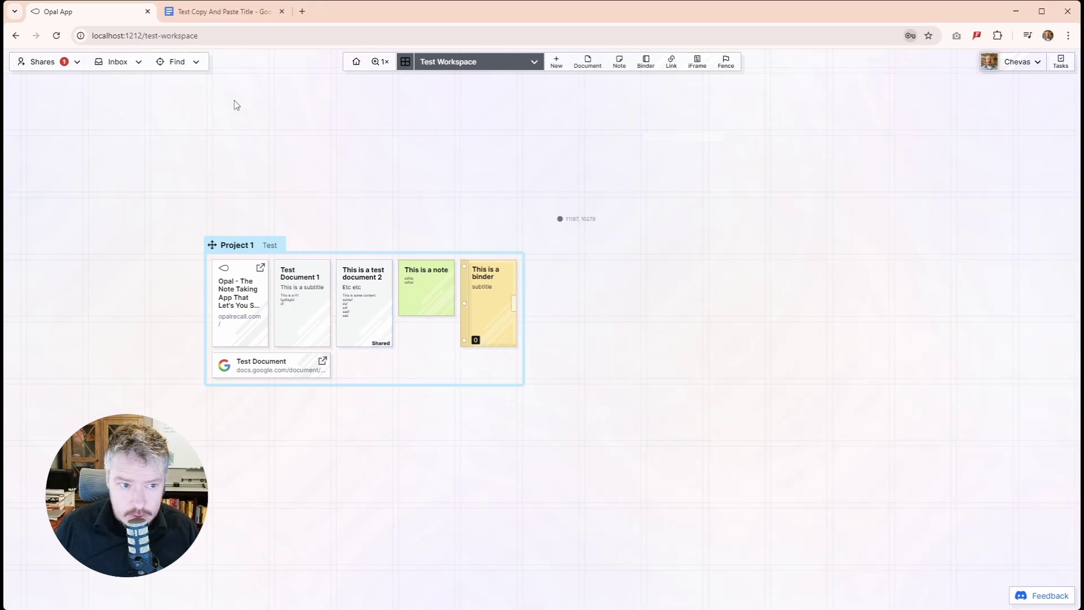
{"action": "left_click", "coordinate": [44, 62]}
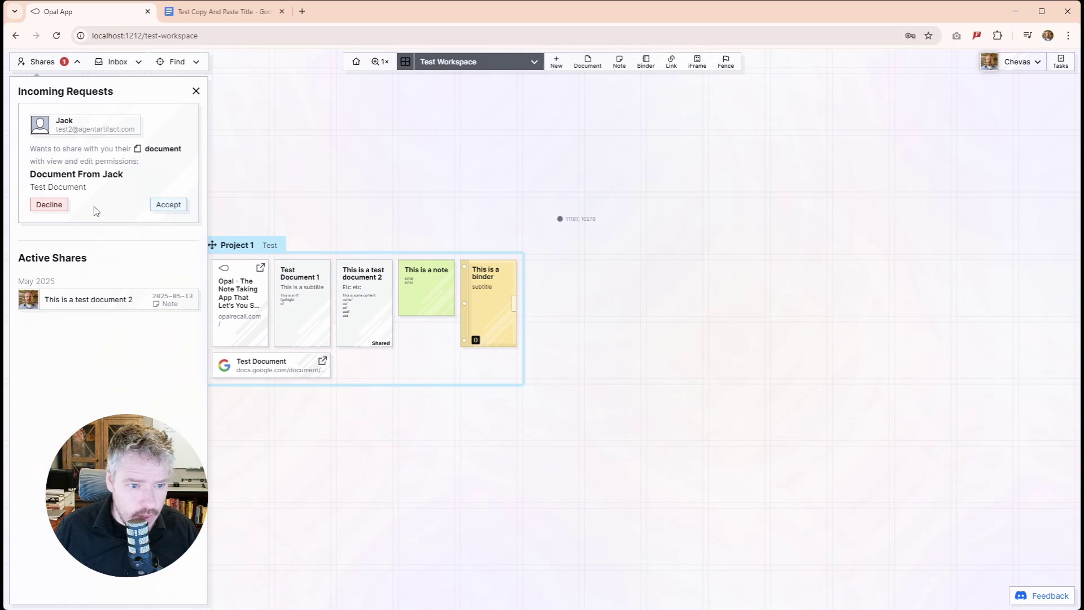
{"action": "left_click", "coordinate": [175, 207]}
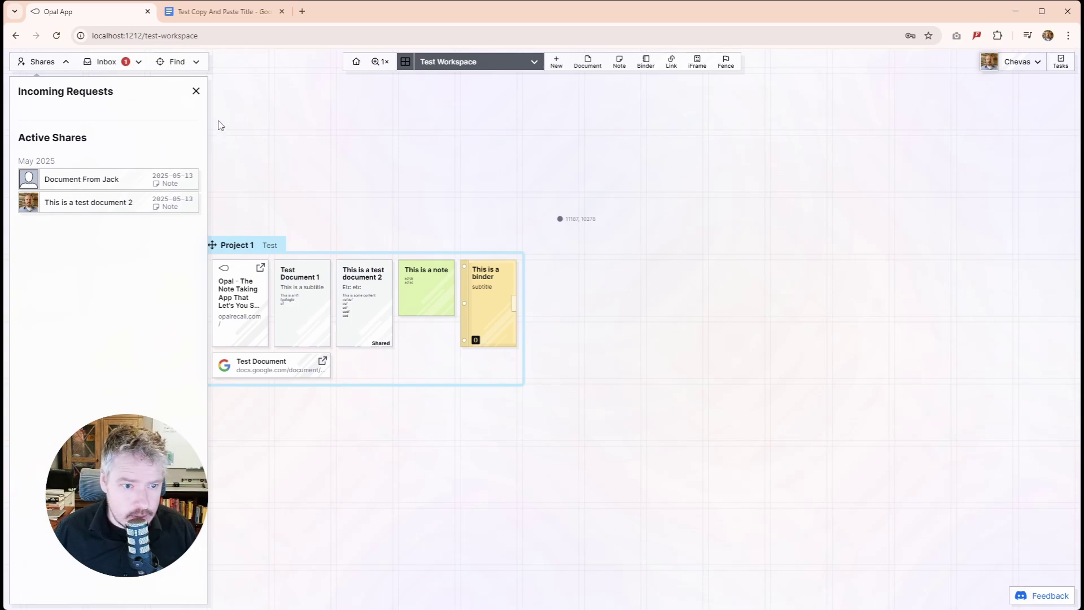
{"action": "left_click", "coordinate": [197, 92]}
- Move the shared document from the inbox onto the canvas above the Project 1 fence, and view the workspace list
{"action": "left_click", "coordinate": [109, 63]}
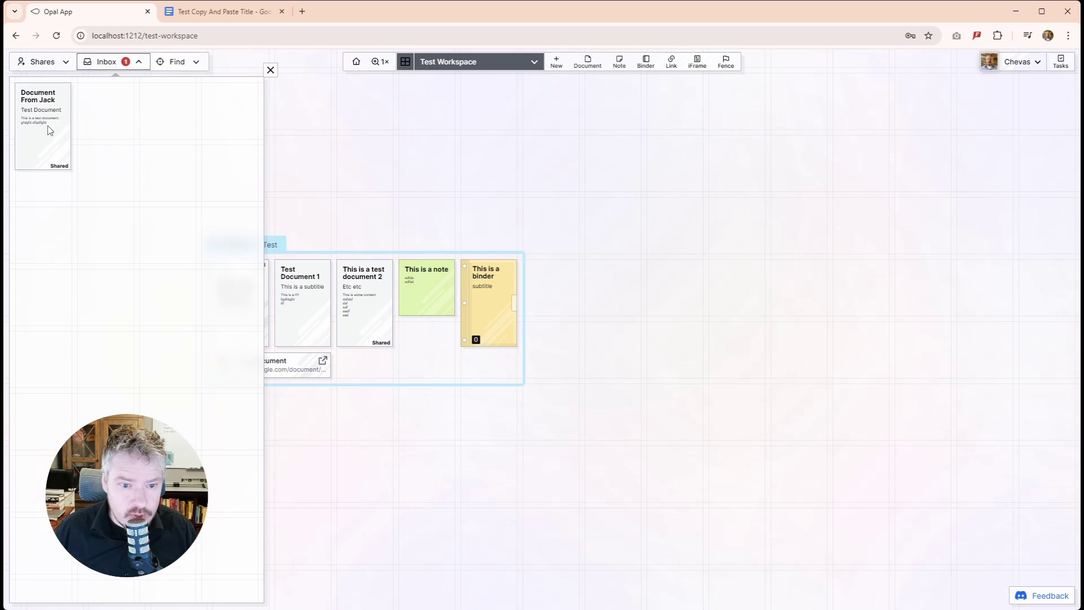
{"action": "left_click_drag", "start_coordinate": [47, 126], "coordinate": [426, 182]}
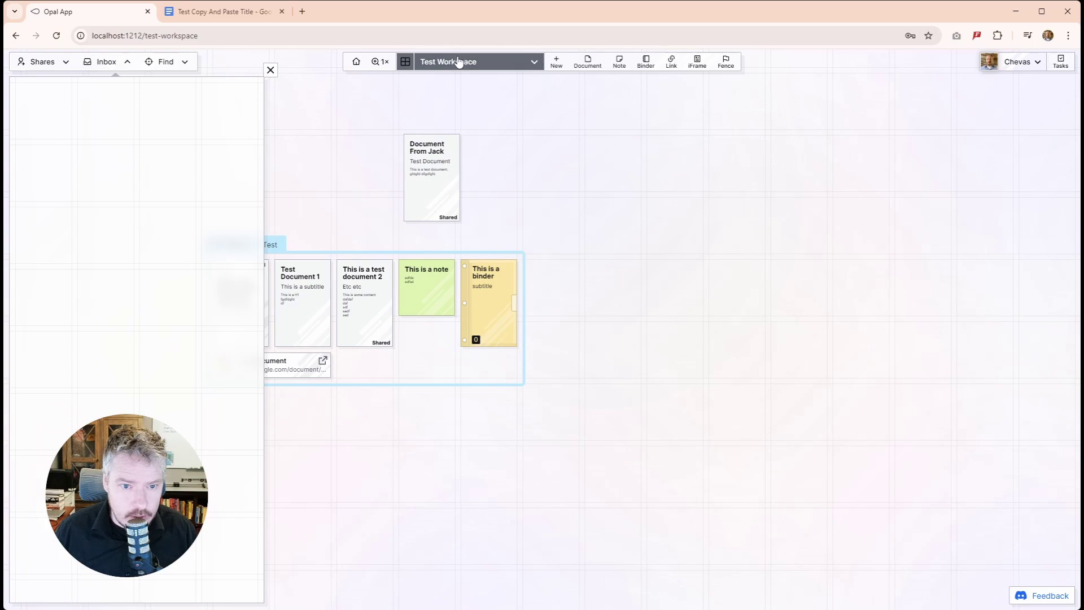
{"action": "left_click", "coordinate": [270, 70]}
{"action": "left_click", "coordinate": [447, 65]}
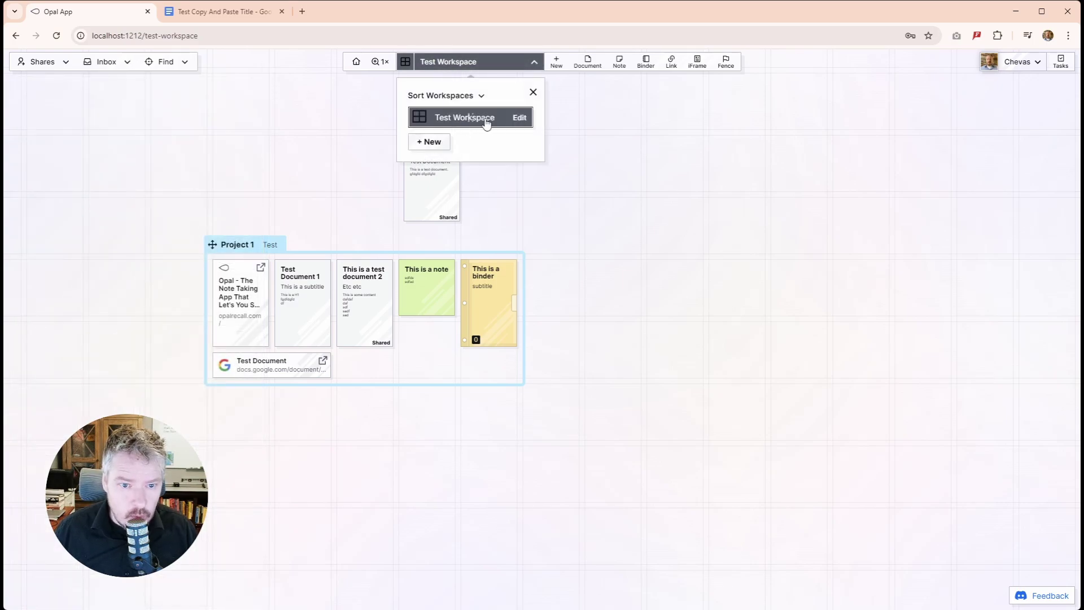
{"action": "left_click", "coordinate": [533, 92]}
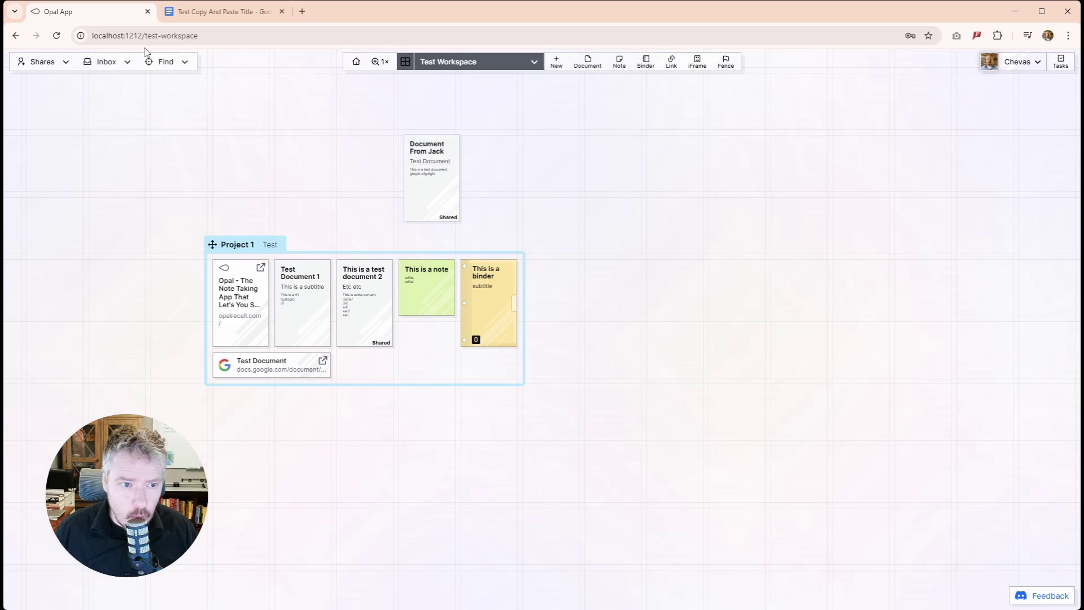
- Move the shared document back into the inbox and select Test Workspace in the workspace list
{"action": "left_click", "coordinate": [112, 66]}
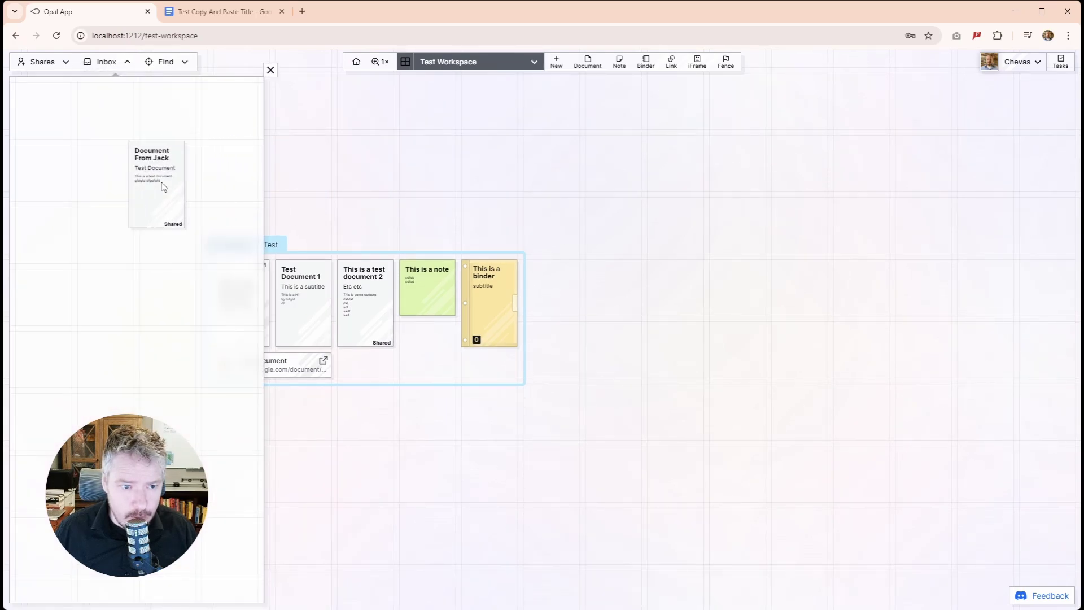
{"action": "left_click", "coordinate": [467, 67]}
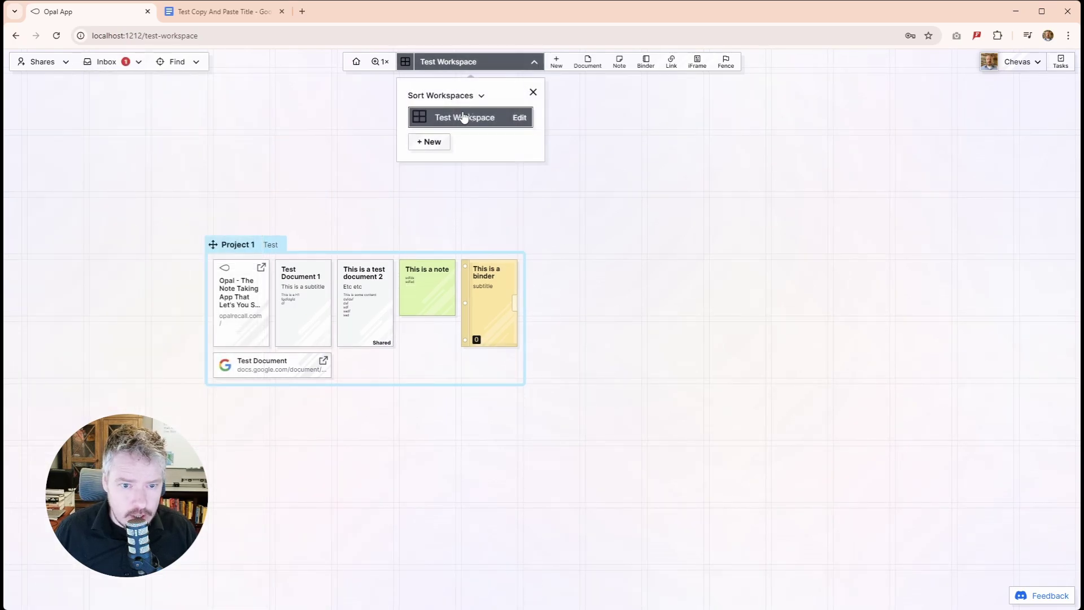
{"action": "left_click", "coordinate": [463, 118]}
- Take the shared document out of the inbox and place it on the canvas beside the Project 1 fence's binder end
{"action": "left_click", "coordinate": [137, 67]}
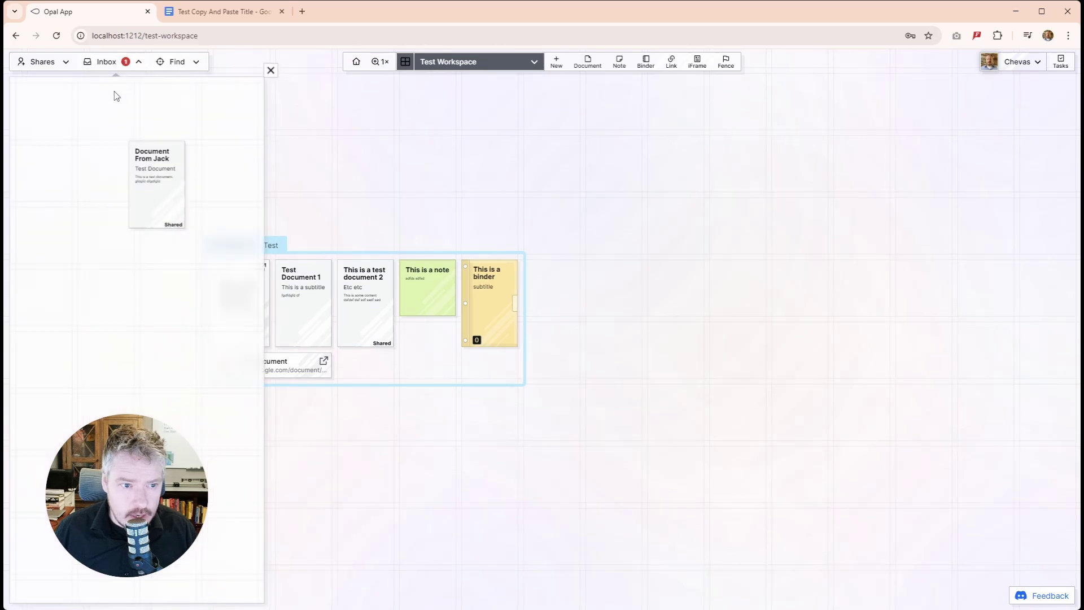
{"action": "left_click_drag", "start_coordinate": [149, 186], "coordinate": [398, 180]}
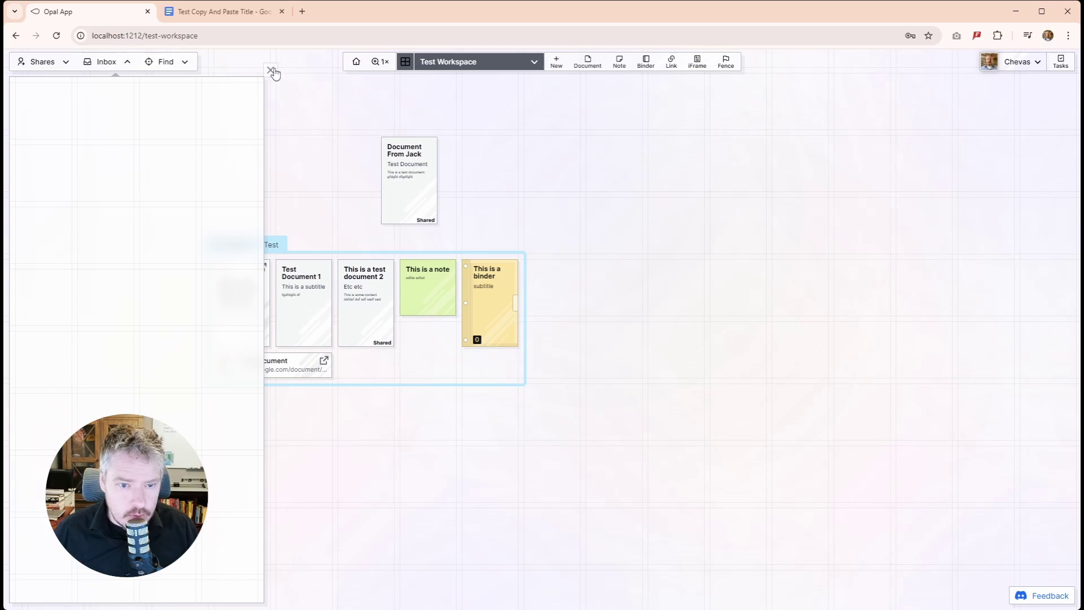
{"action": "left_click", "coordinate": [275, 74]}
{"action": "left_click_drag", "start_coordinate": [415, 172], "coordinate": [619, 299]}
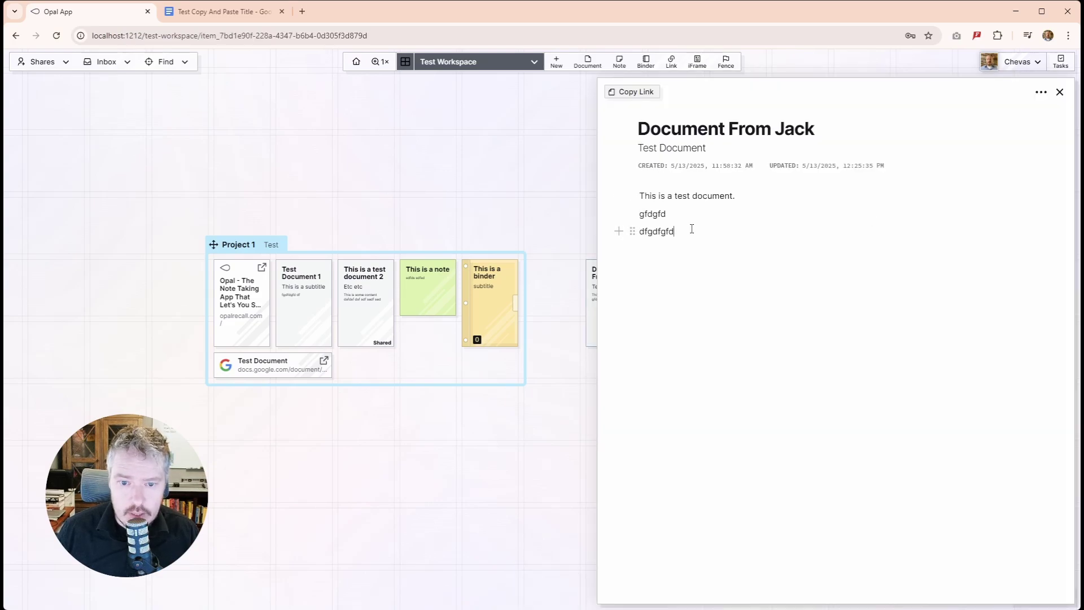
- Add the line "fdgdfgd" at the end of the shared document and close it
{"action": "type", "text": "gdfgd"}
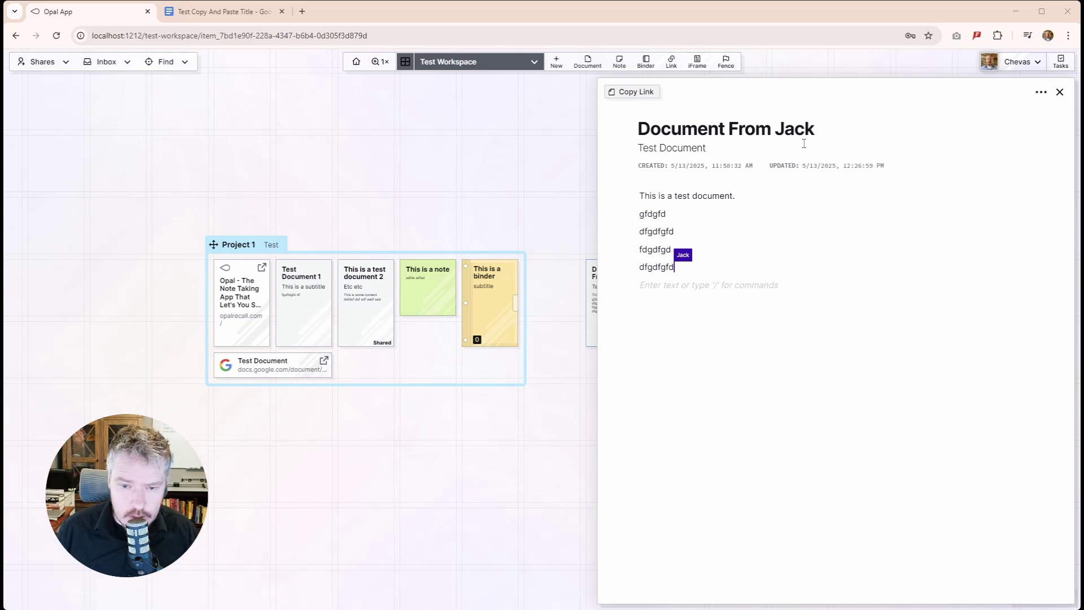
{"action": "left_click", "coordinate": [1059, 92]}
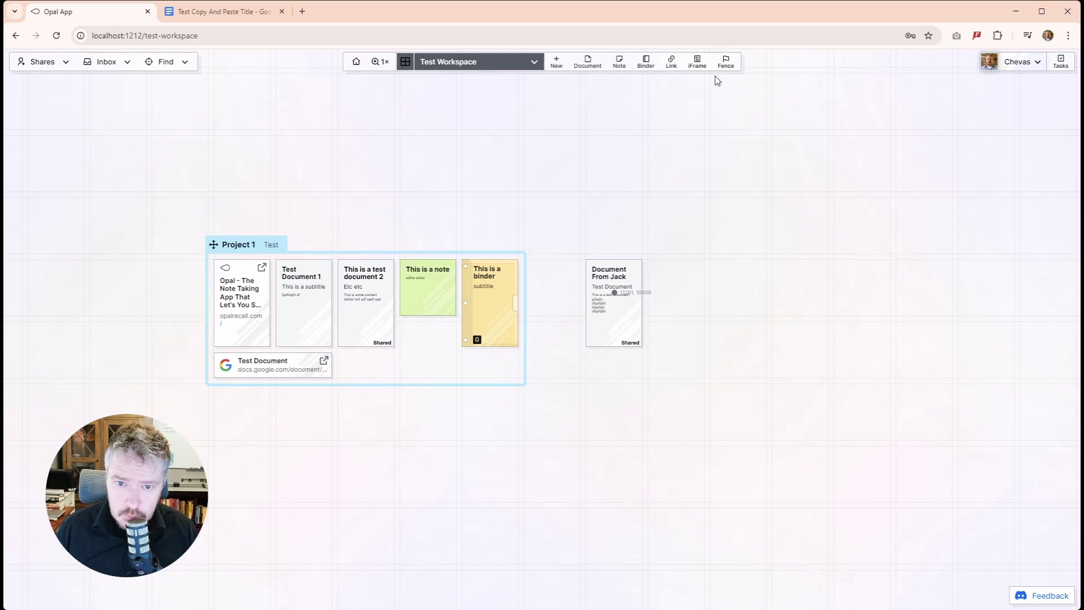
- Open the task list and add two tasks named 1 and 2, both dated 2025/05/13
{"action": "left_click", "coordinate": [1059, 63]}
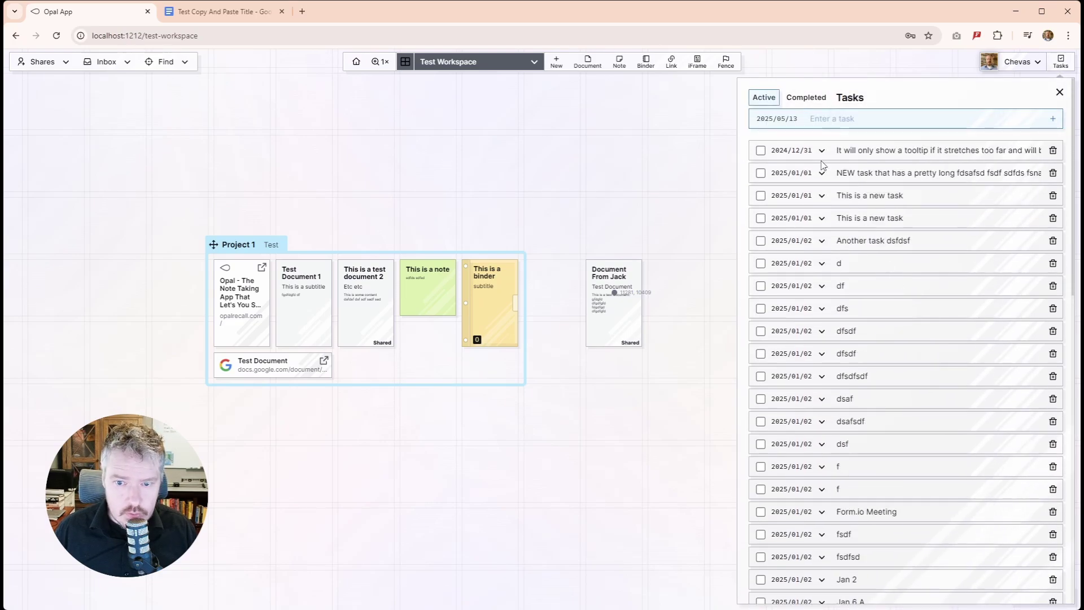
{"action": "left_click", "coordinate": [820, 118]}
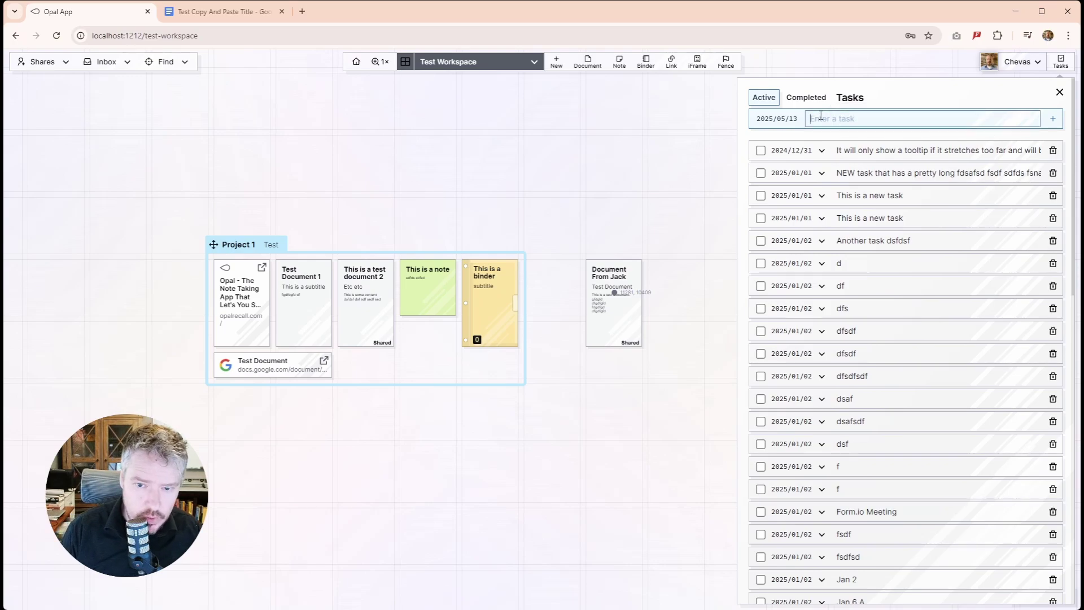
{"action": "left_click", "coordinate": [776, 119]}
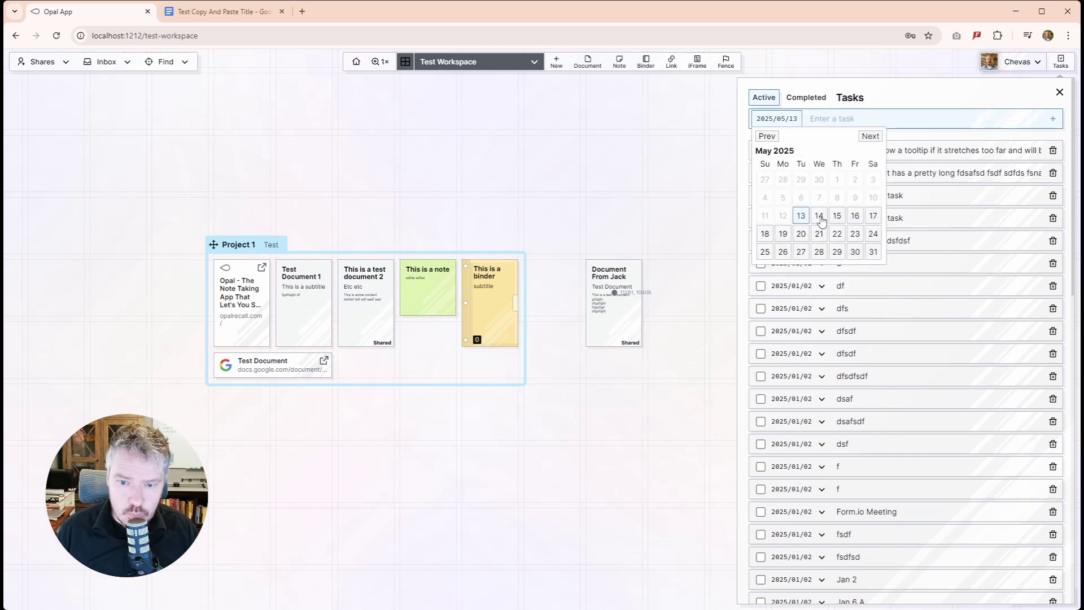
{"action": "left_click", "coordinate": [829, 121]}
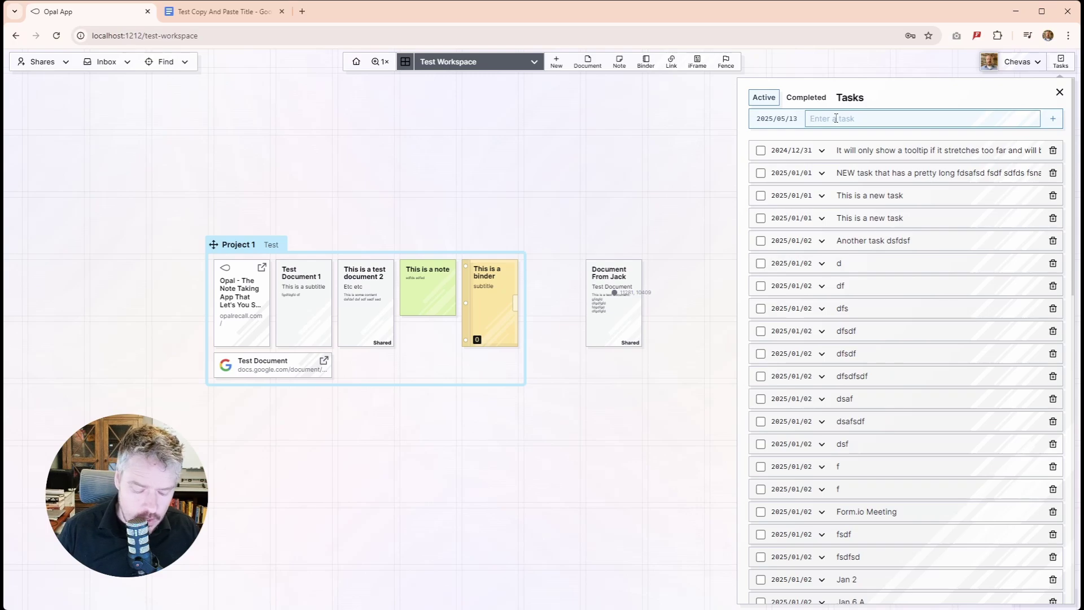
{"action": "type", "text": "1"}
{"action": "key", "text": "BackSpace"}
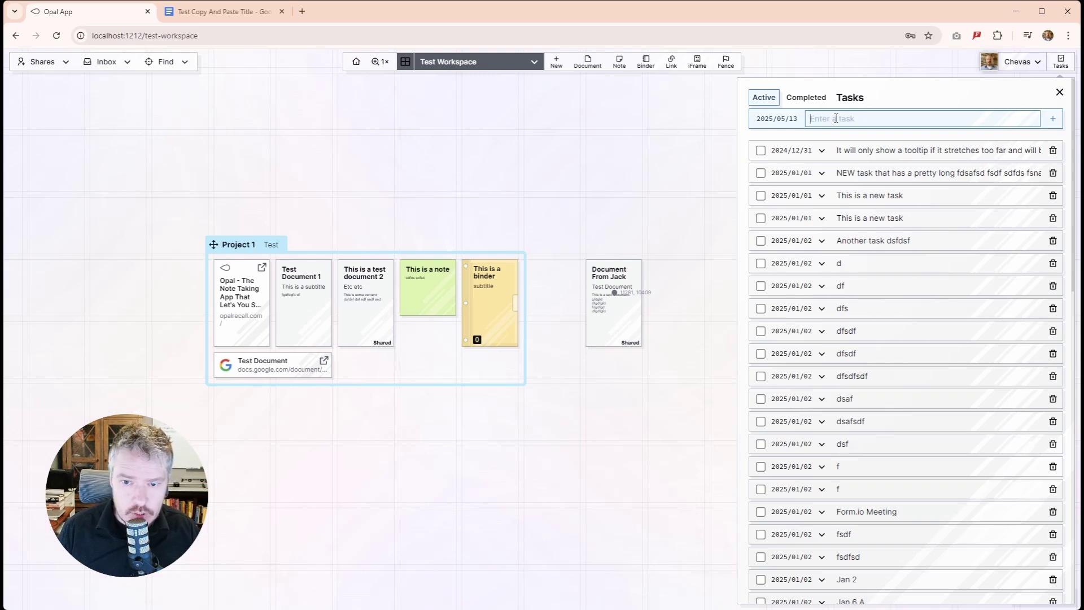
{"action": "type", "text": "1"}
{"action": "key", "text": "BackSpace"}
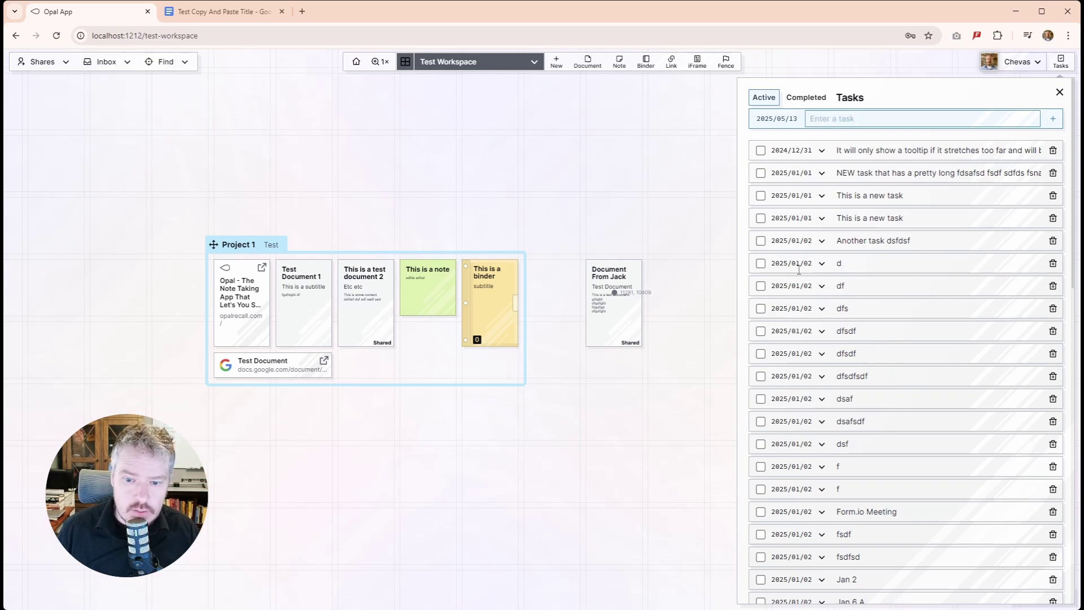
{"action": "scroll", "coordinate": [798, 270], "scroll_direction": "down", "scroll_amount": 15}
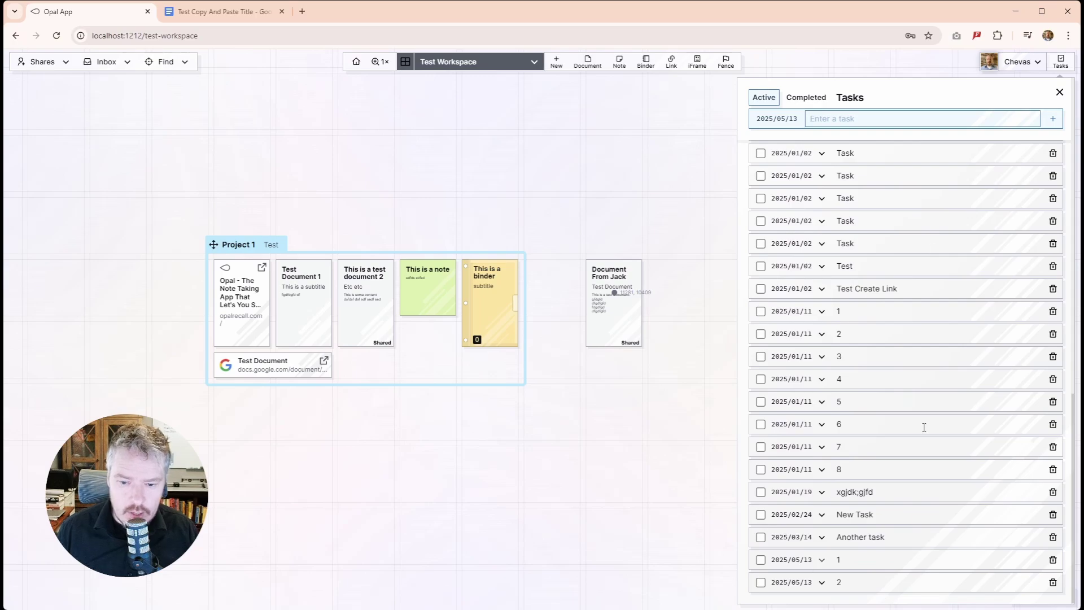
{"action": "scroll", "coordinate": [838, 252], "scroll_direction": "up", "scroll_amount": 15}
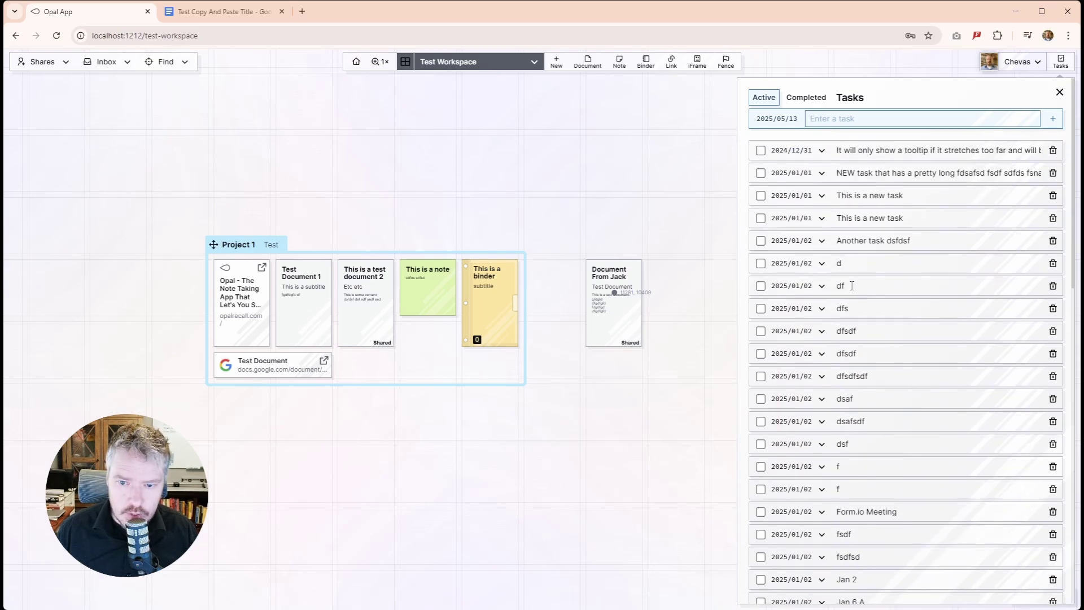
- Mark the task dated 2024/12/31 at the start of the active tasks as completed
{"action": "left_click", "coordinate": [840, 121]}
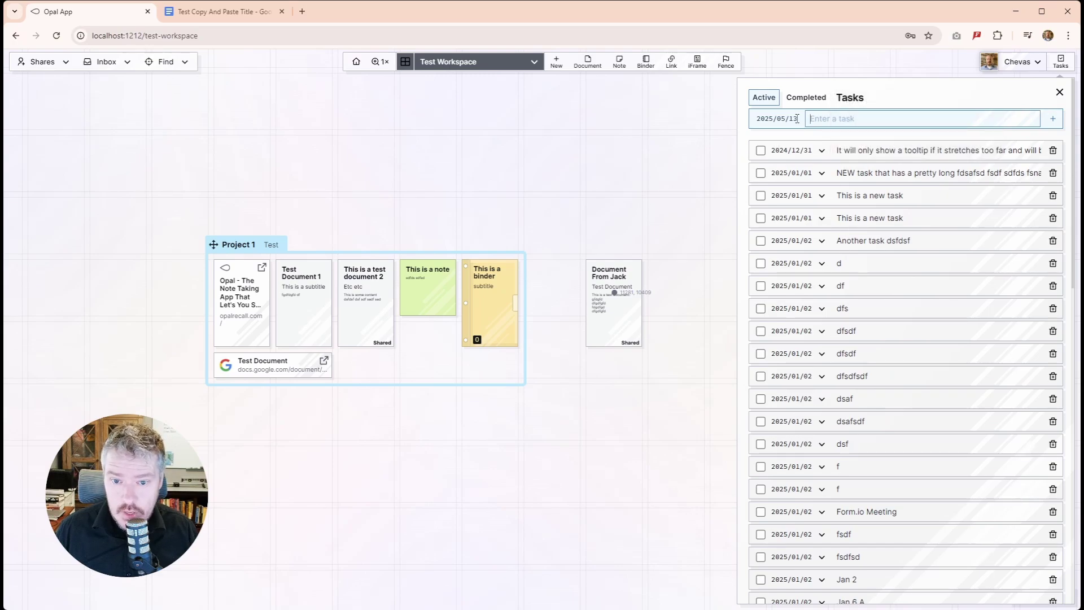
{"action": "scroll", "coordinate": [818, 308], "scroll_direction": "down", "scroll_amount": 12}
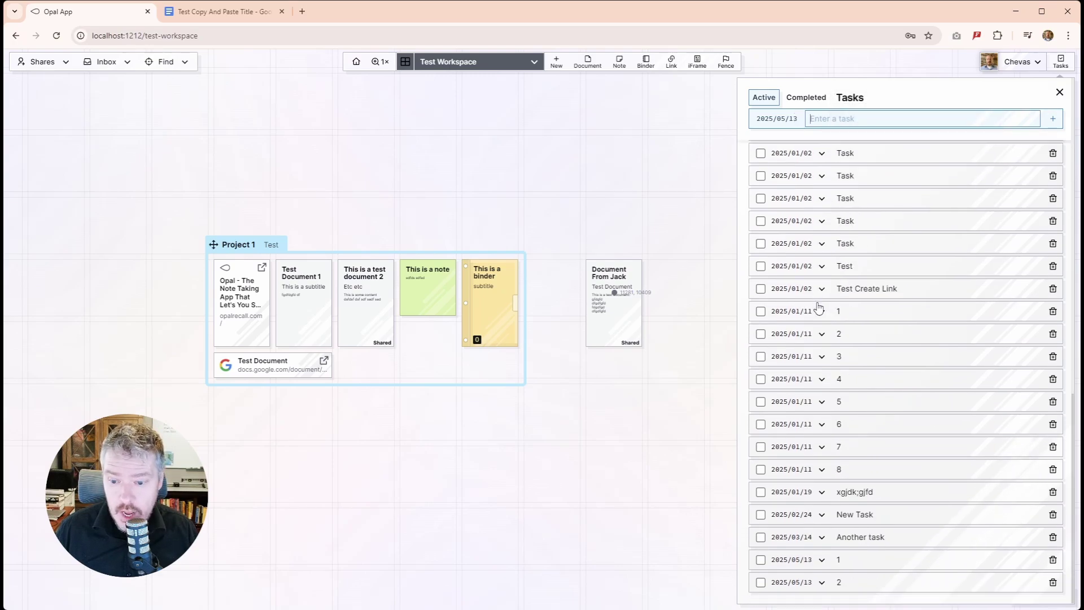
{"action": "scroll", "coordinate": [818, 307], "scroll_direction": "up", "scroll_amount": 6}
{"action": "scroll", "coordinate": [818, 308], "scroll_direction": "up", "scroll_amount": 5}
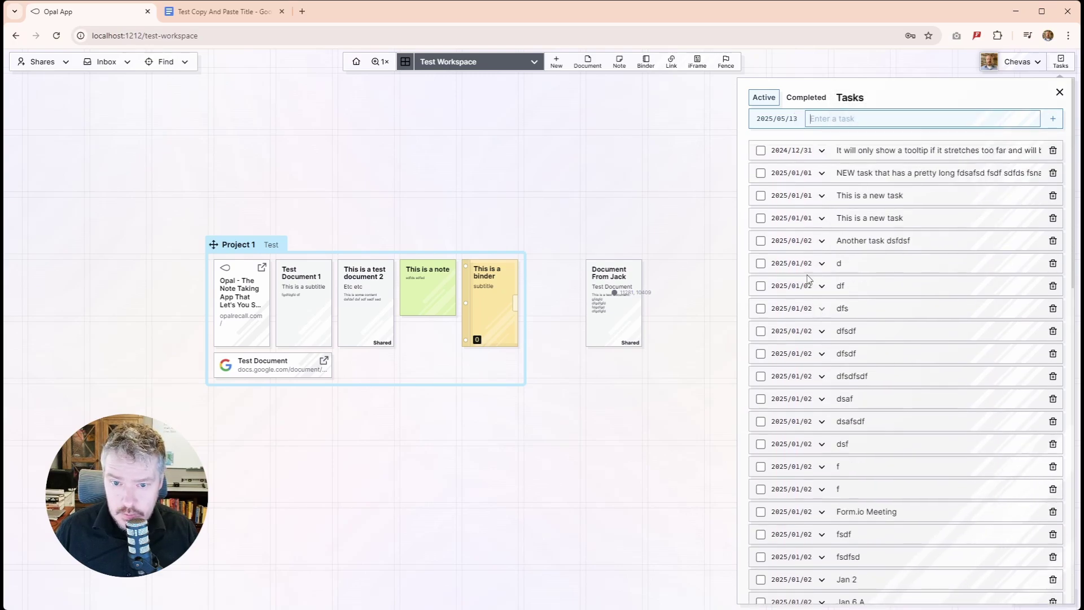
{"action": "left_click", "coordinate": [760, 151]}
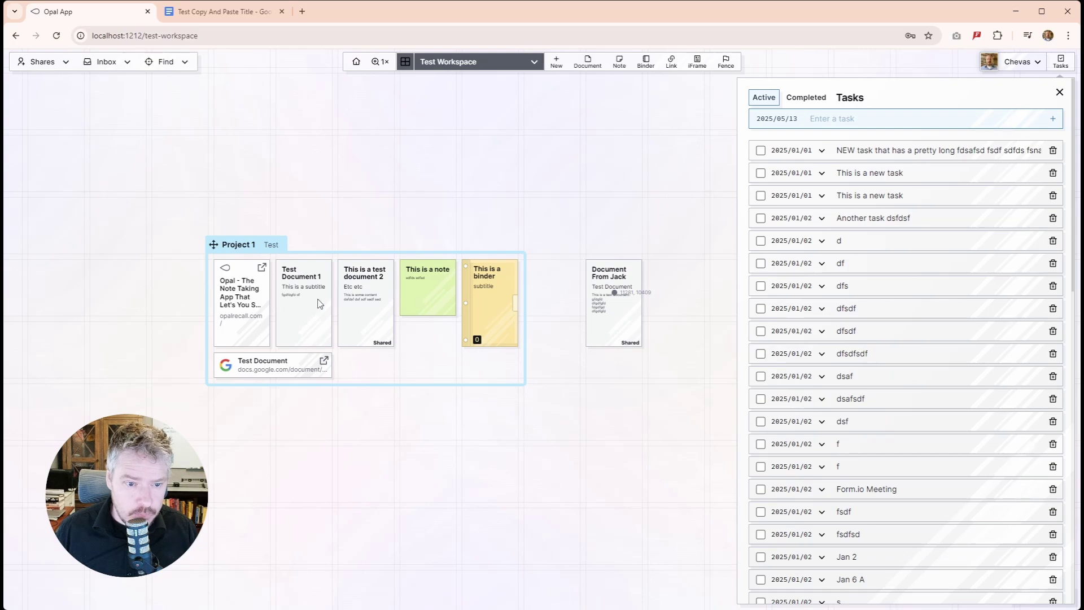
- Copy the link of "This is a test document 2" and paste it into the details of the first active task, dated 2025/01/01
{"action": "left_click", "coordinate": [361, 296]}
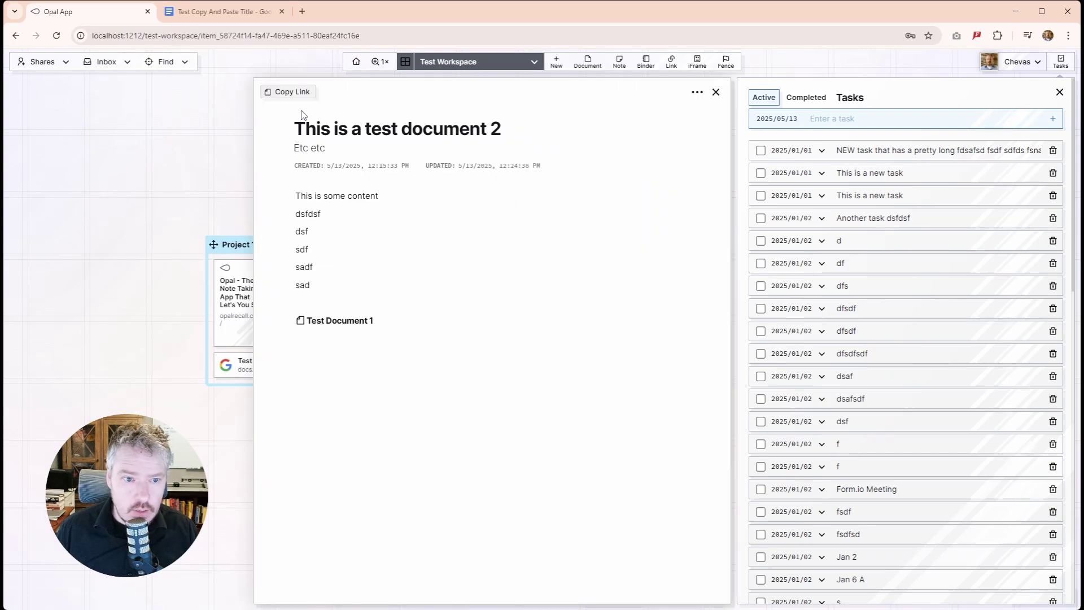
{"action": "left_click", "coordinate": [287, 92]}
{"action": "left_click", "coordinate": [716, 92]}
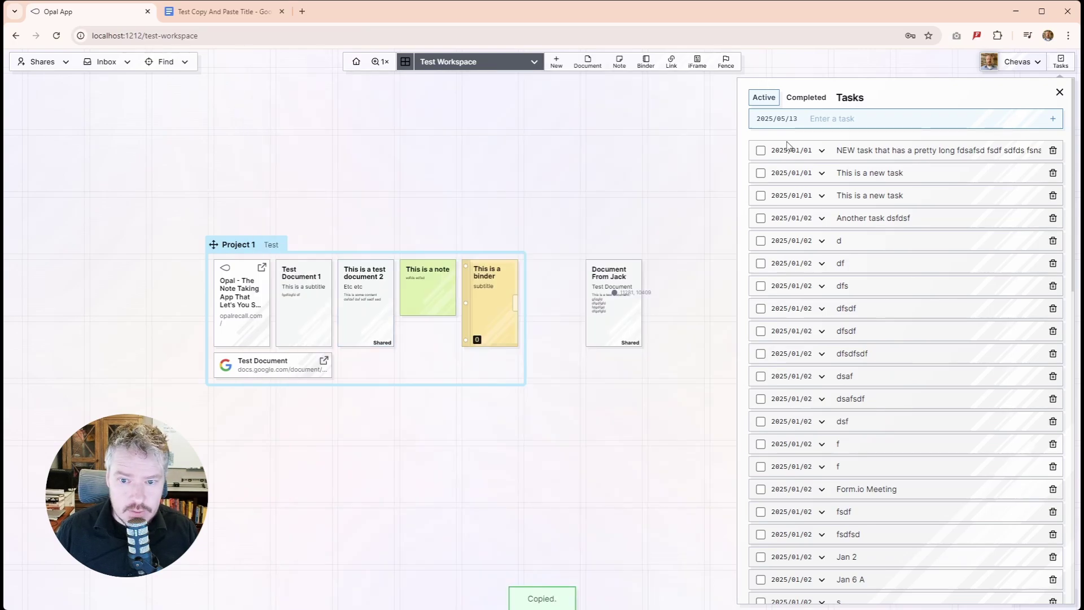
{"action": "left_click", "coordinate": [822, 153]}
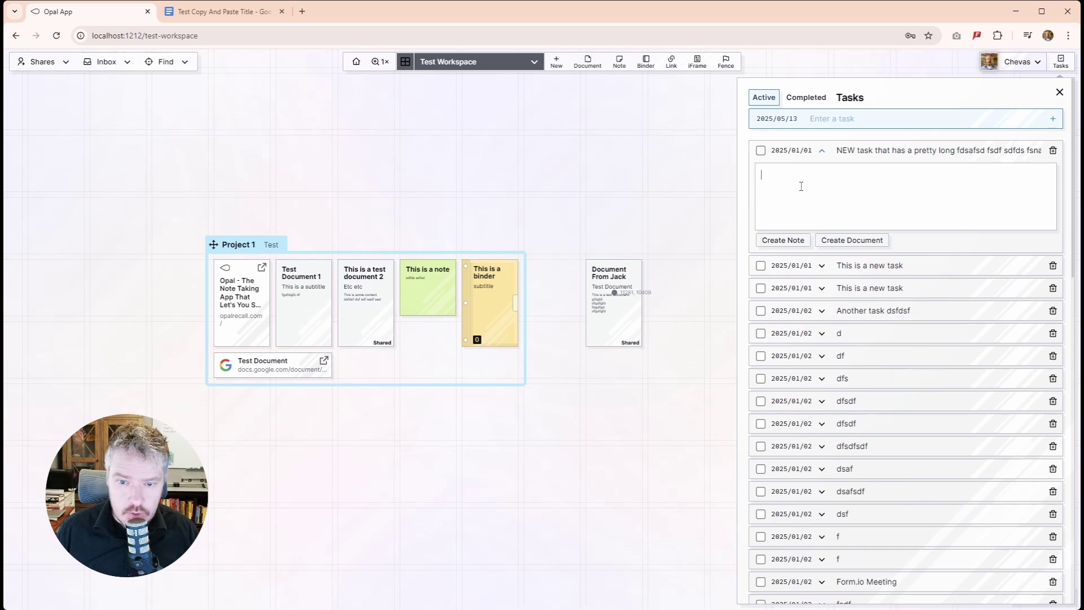
{"action": "key", "text": "ctrl+v"}
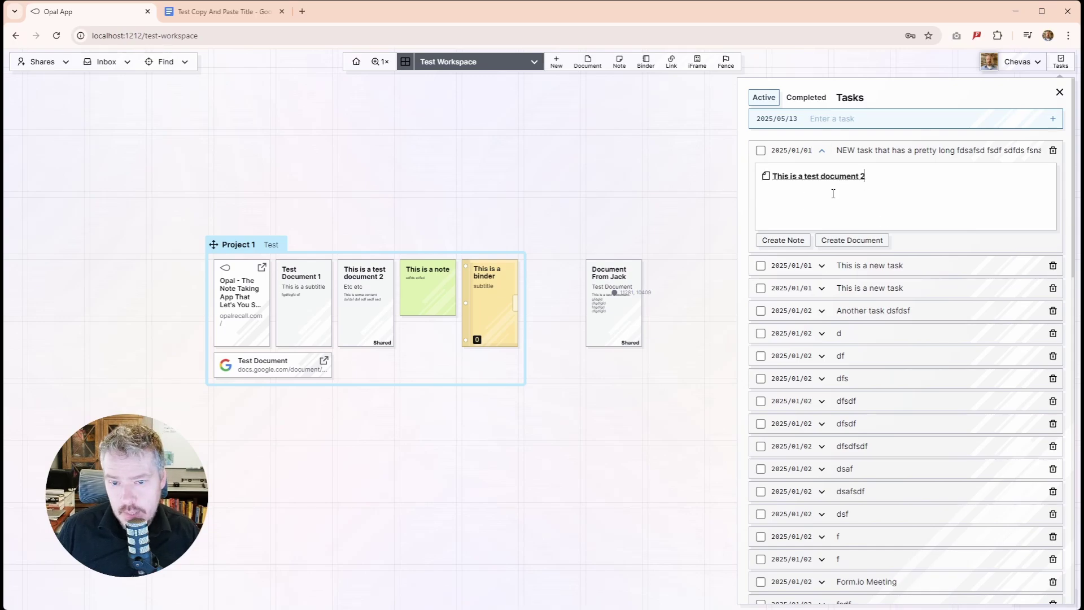
- Open the linked test document from the task details, view the completed tasks and return to the active ones
{"action": "left_click", "coordinate": [852, 240]}
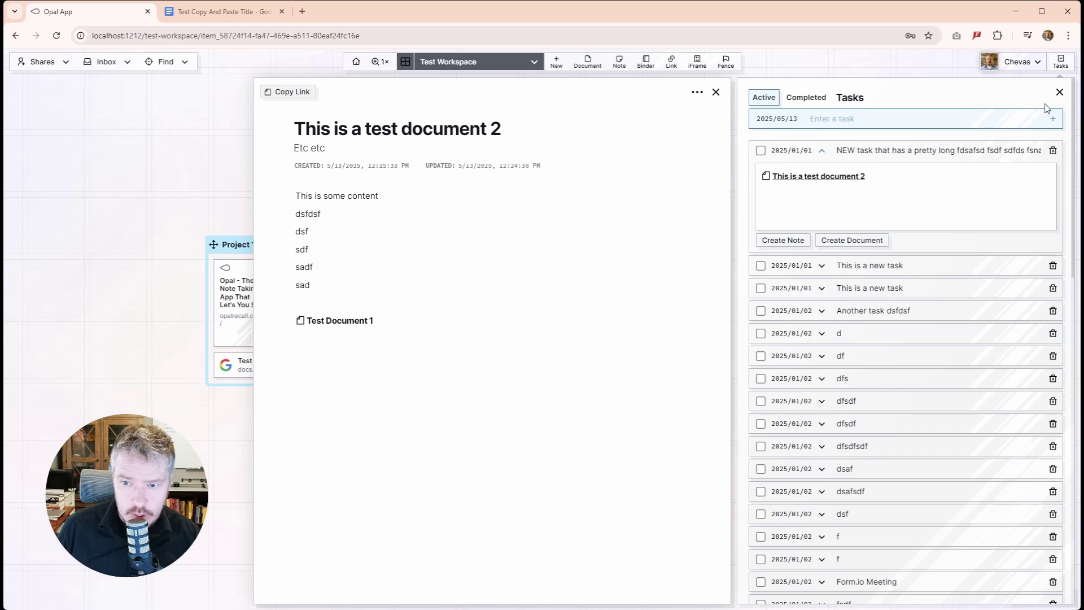
{"action": "left_click", "coordinate": [812, 97]}
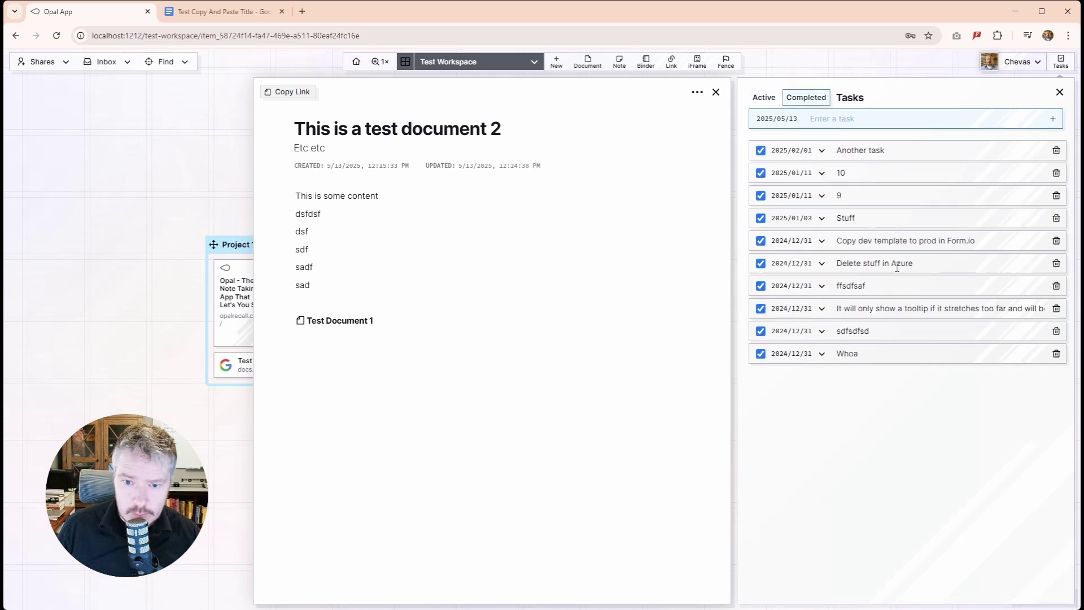
{"action": "left_click", "coordinate": [772, 102]}
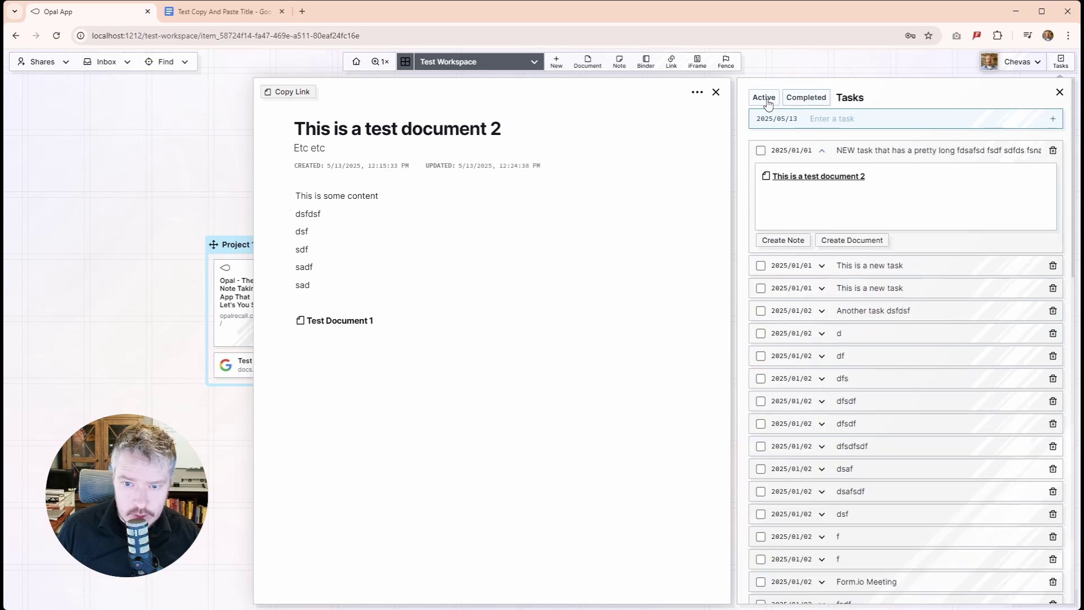
- Close the task list and the open test document, and return the canvas to its home view
{"action": "left_click", "coordinate": [1059, 93]}
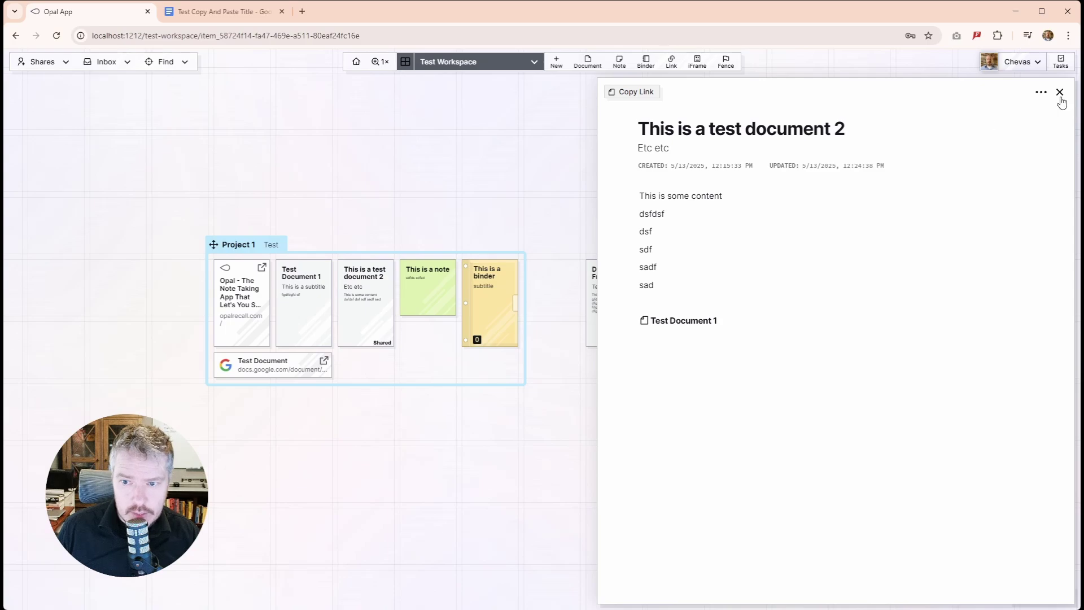
{"action": "left_click", "coordinate": [1060, 61]}
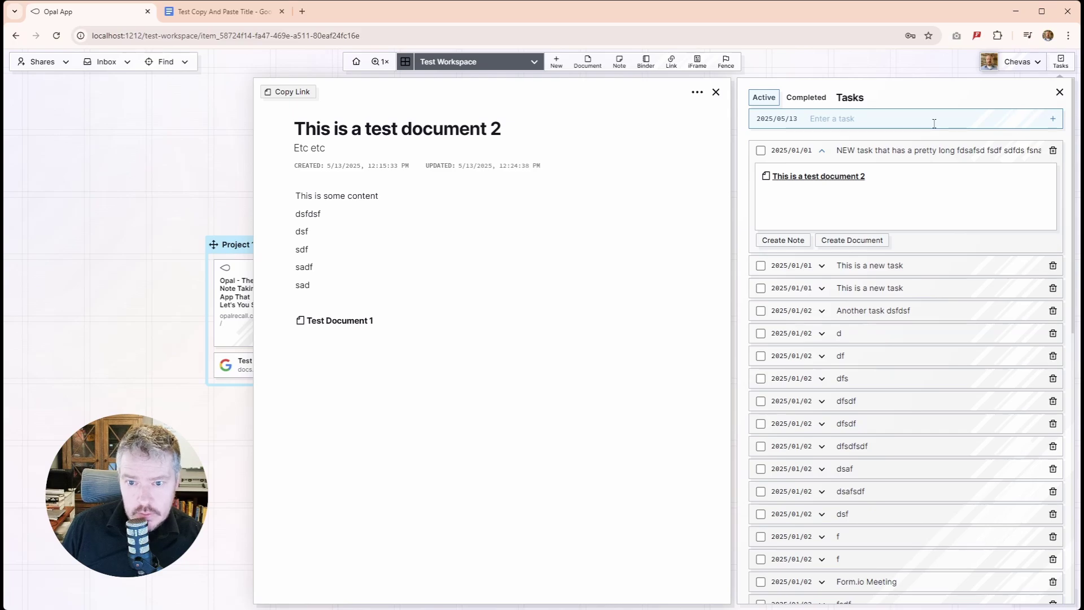
{"action": "left_click", "coordinate": [1059, 92]}
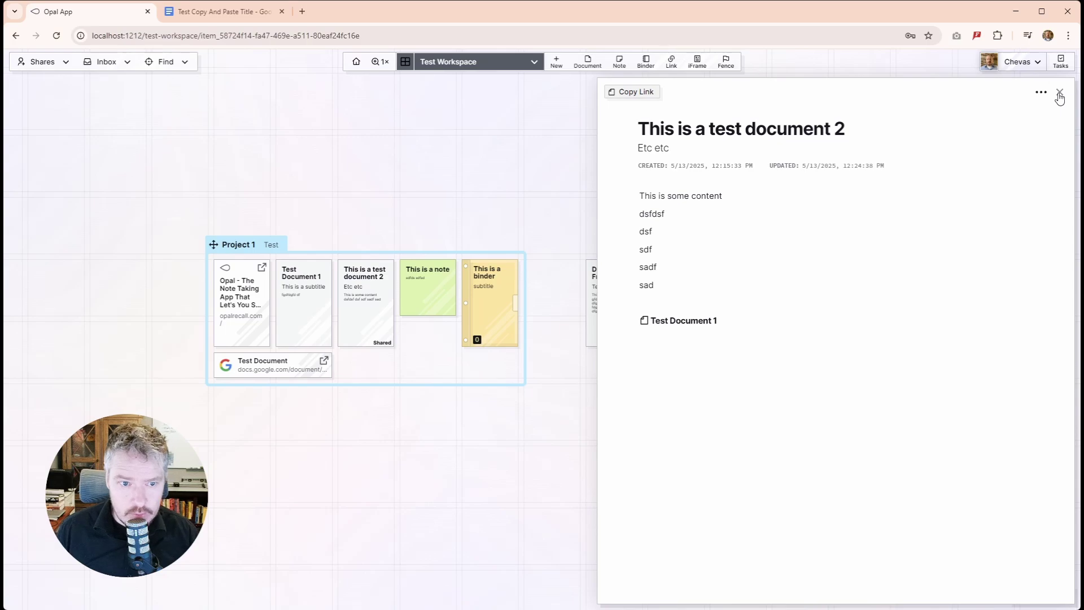
{"action": "left_click", "coordinate": [1060, 94]}
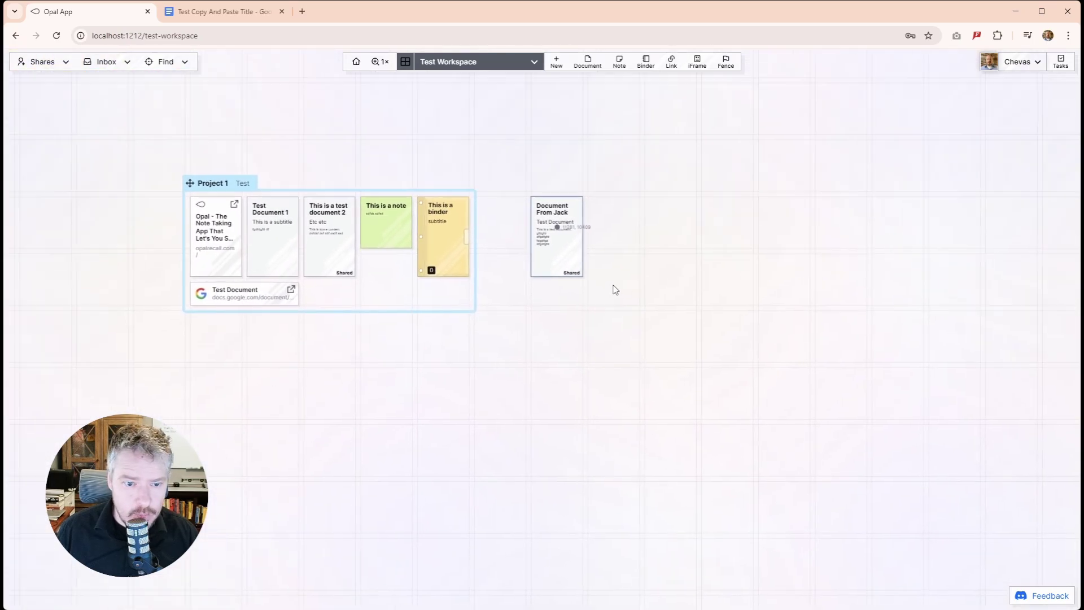
{"action": "left_click", "coordinate": [356, 62]}
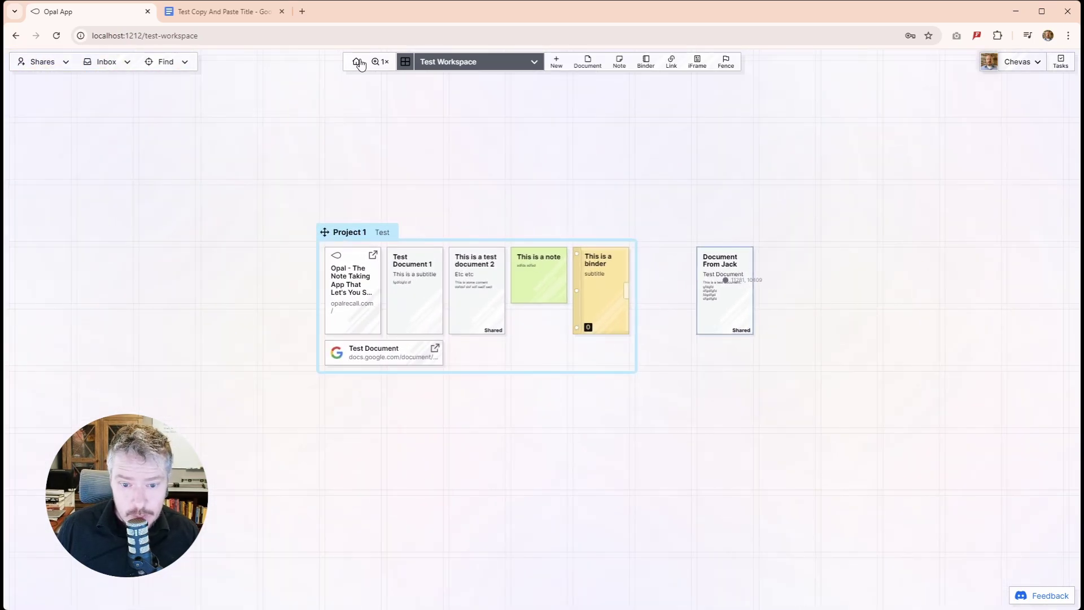